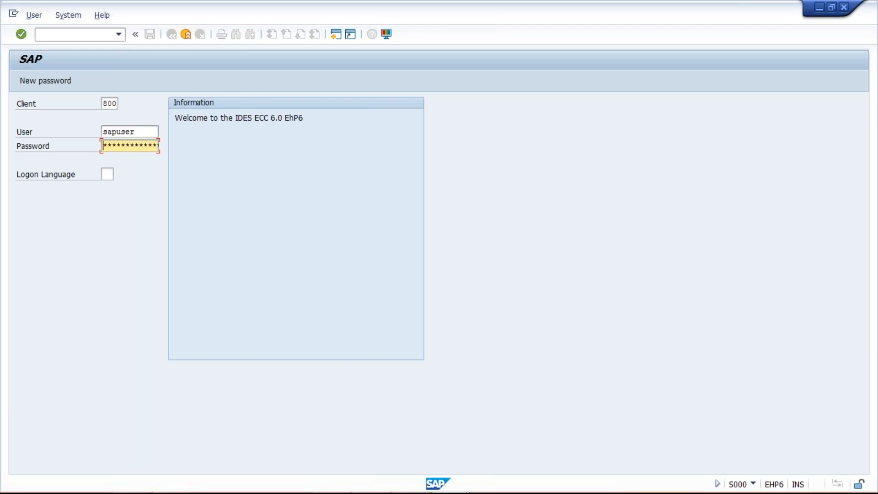
- Log on with the account password and start transaction FBZP
text(*********)
key(Return)
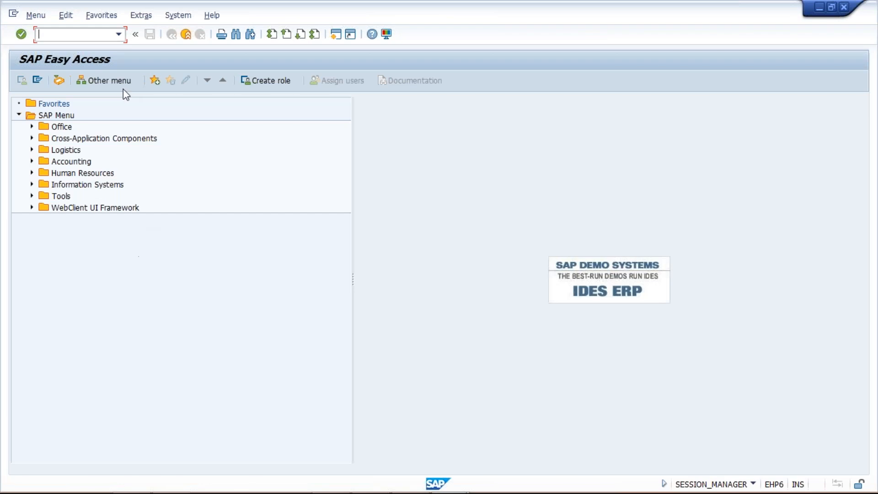
click(85, 38)
text(FBZP)
key(Return)
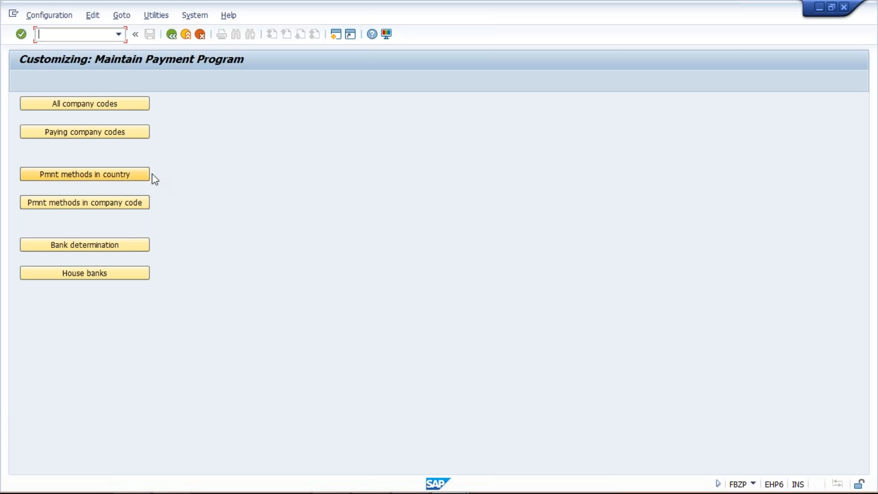
- Open the payment methods in company code and position the list at paying company code TM02
click(88, 205)
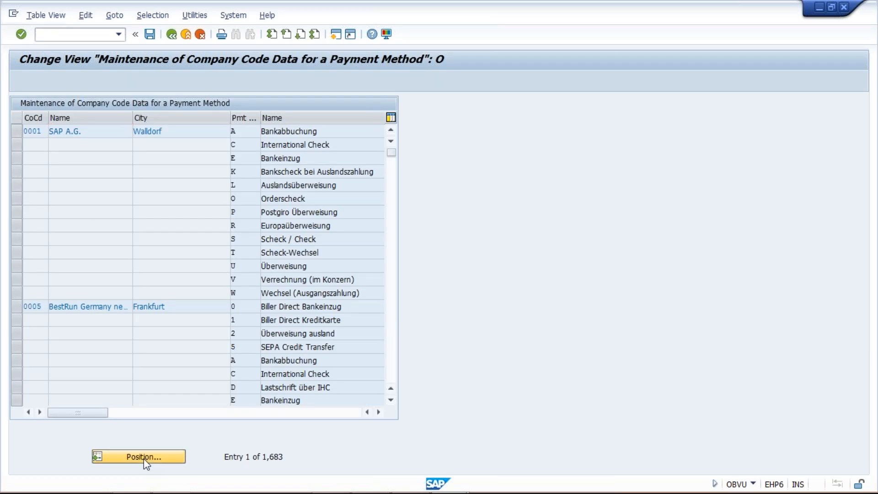
click(145, 457)
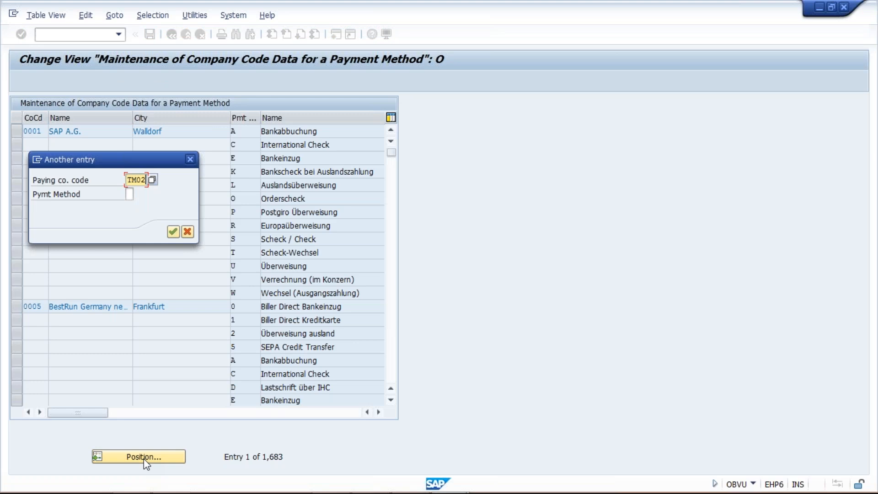
key(Return)
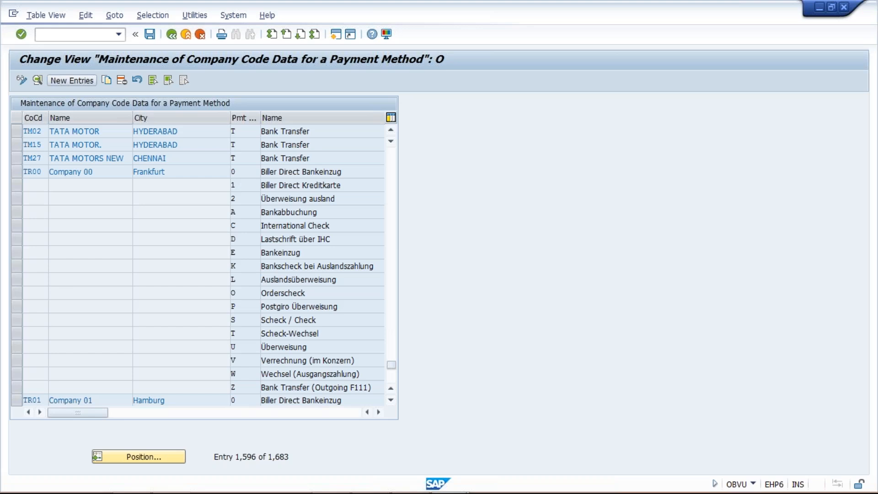
- Add payment method C for paying company code TM02 with minimum amount 0, and save it under the TATA MOTOR customizing request
click(72, 81)
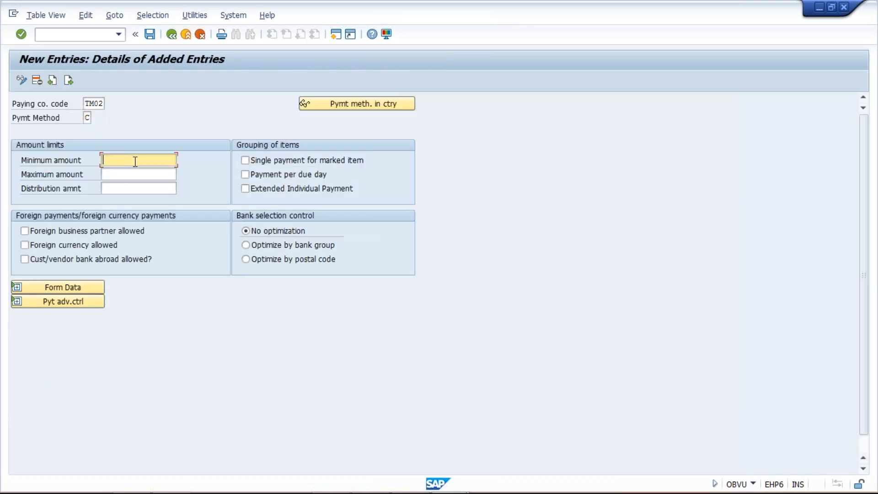
click(135, 162)
click(133, 172)
click(131, 175)
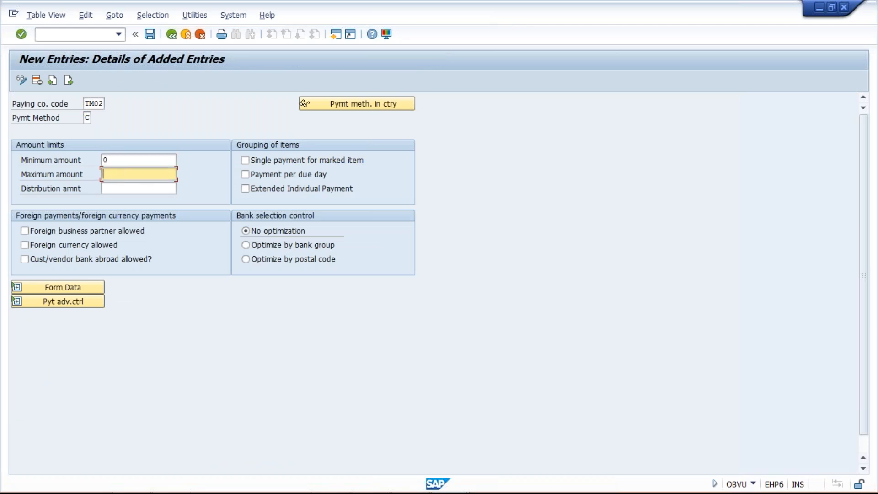
click(130, 188)
click(153, 37)
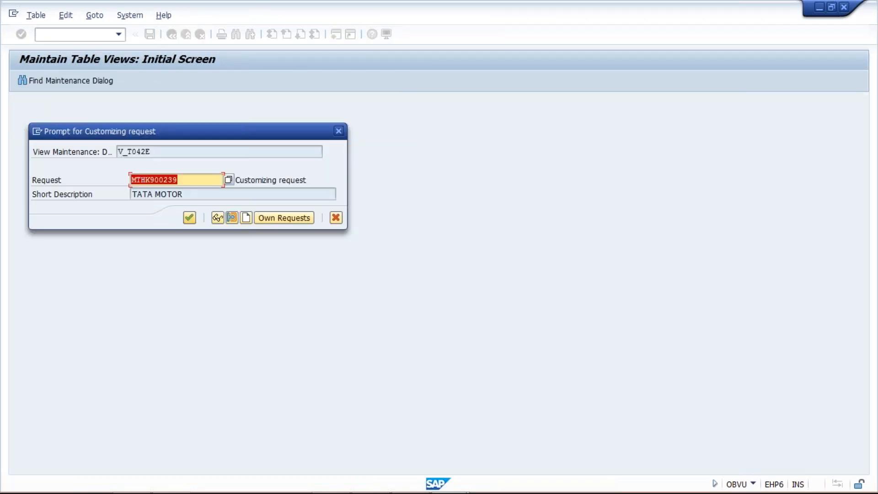
key(Return)
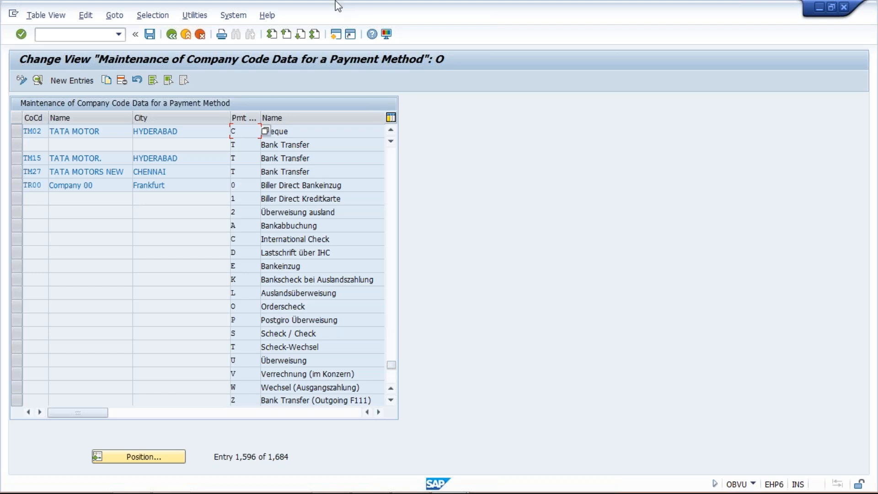
- Start transaction FBL1N in a new session
click(337, 35)
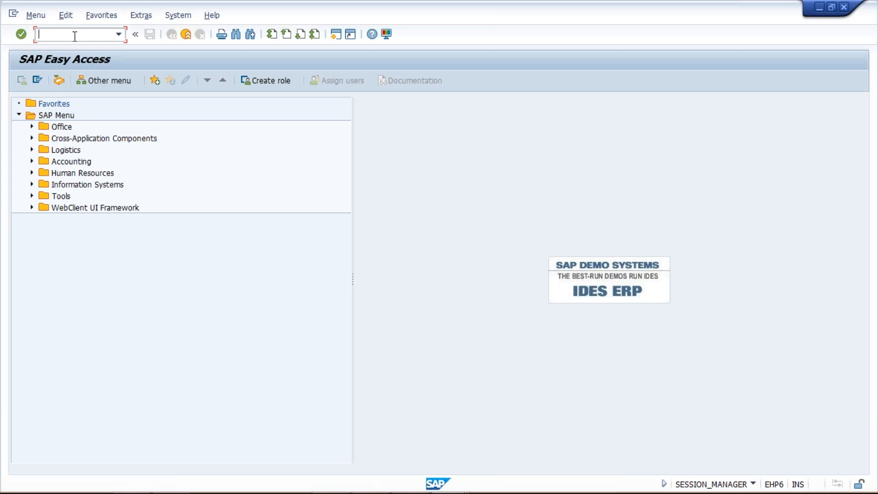
text(FBL1N)
key(Return)
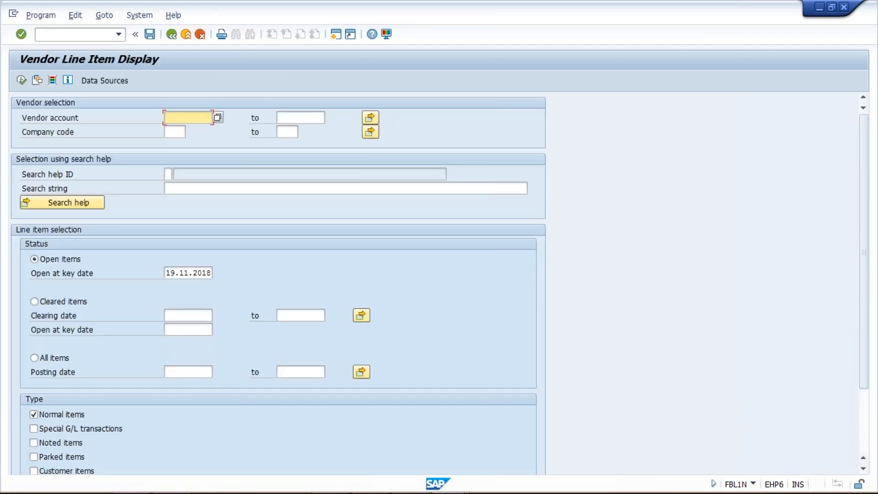
- Enter the vendor account number and company code TM02, and display all items of the vendor
text(100419)
click(183, 132)
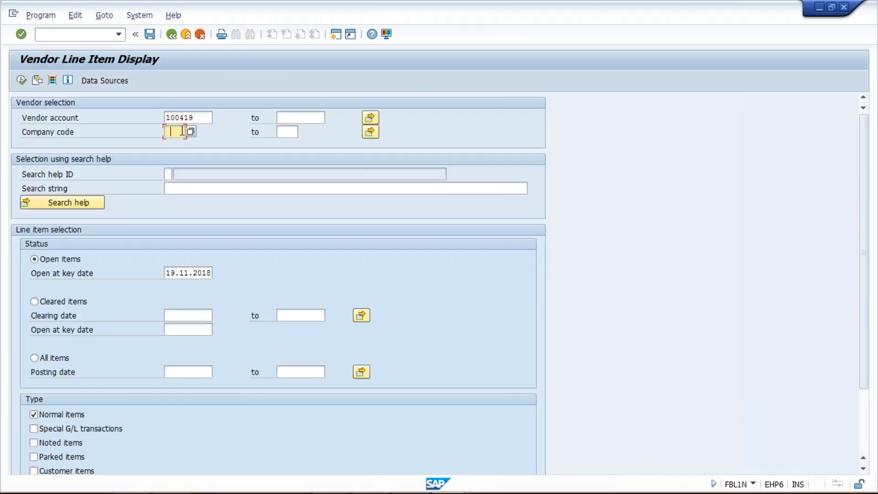
key(space)
click(178, 144)
click(34, 357)
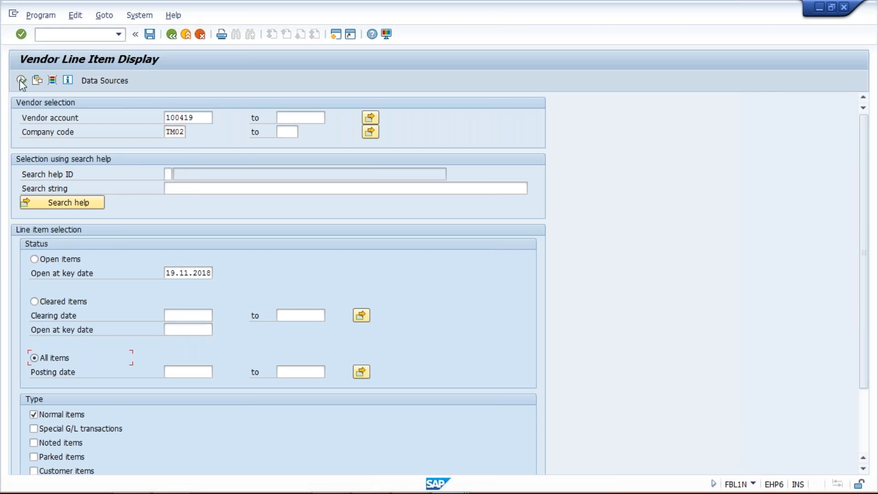
click(21, 82)
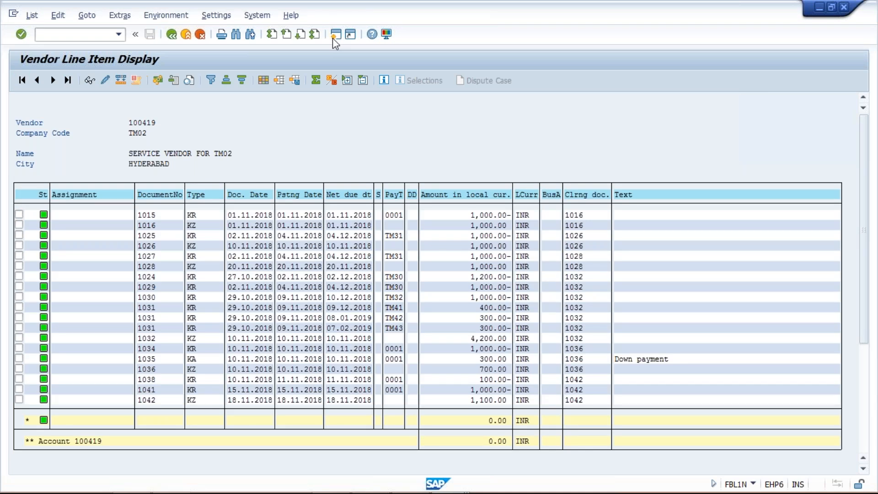
- Start transaction FB60 in a new session
click(334, 36)
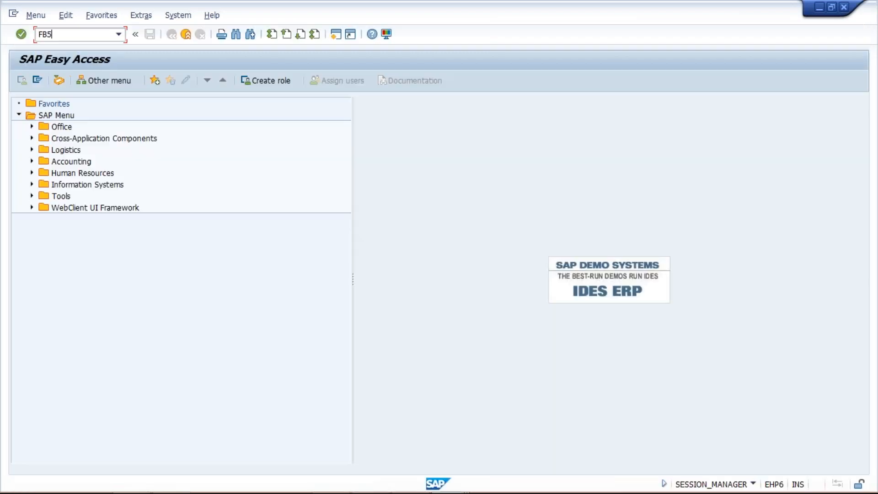
key(BackSpace)
text(60)
key(Return)
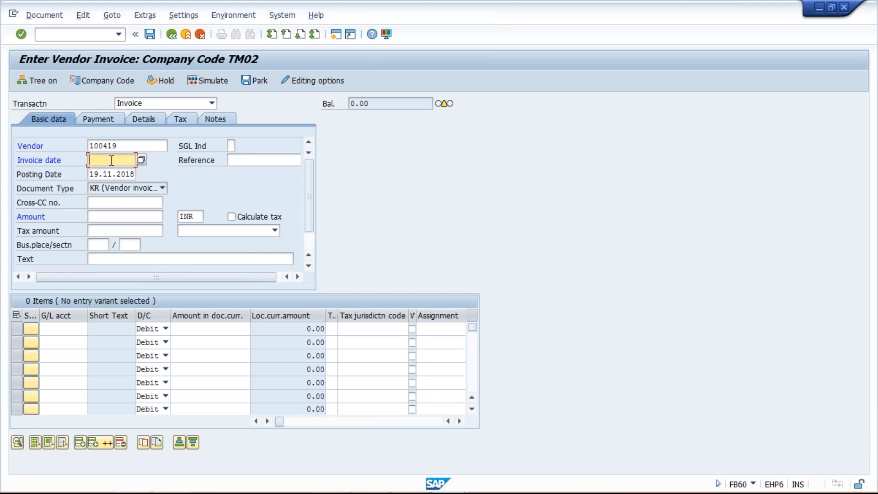
- Set the vendor invoice's invoice date and posting date to 15.11.2018 and its amount to 1000 INR
text(15)
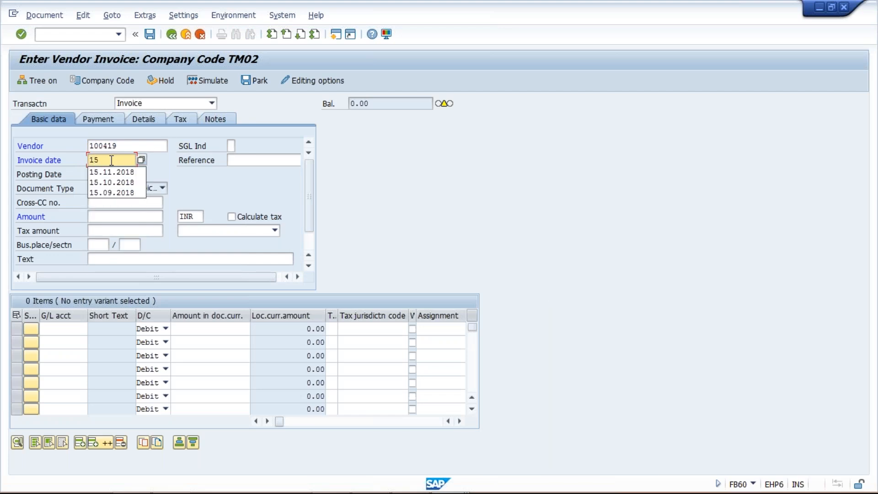
click(109, 174)
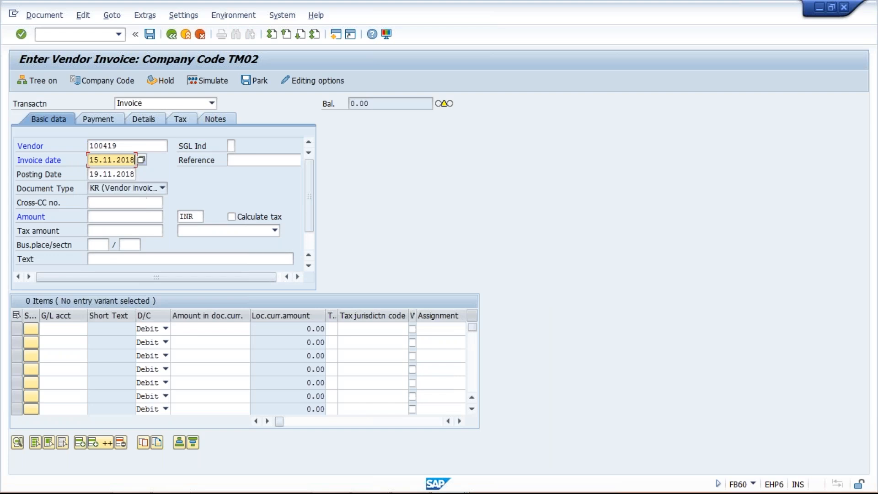
key(Tab)
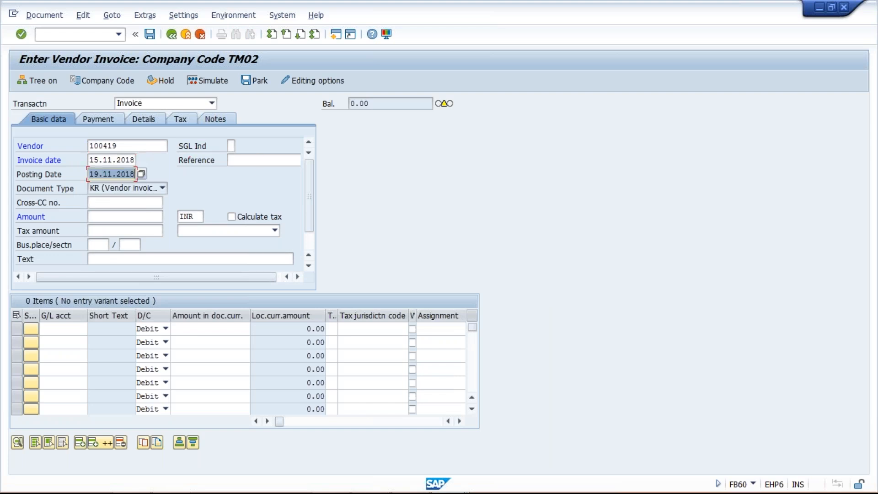
text(15.11.2018)
click(99, 218)
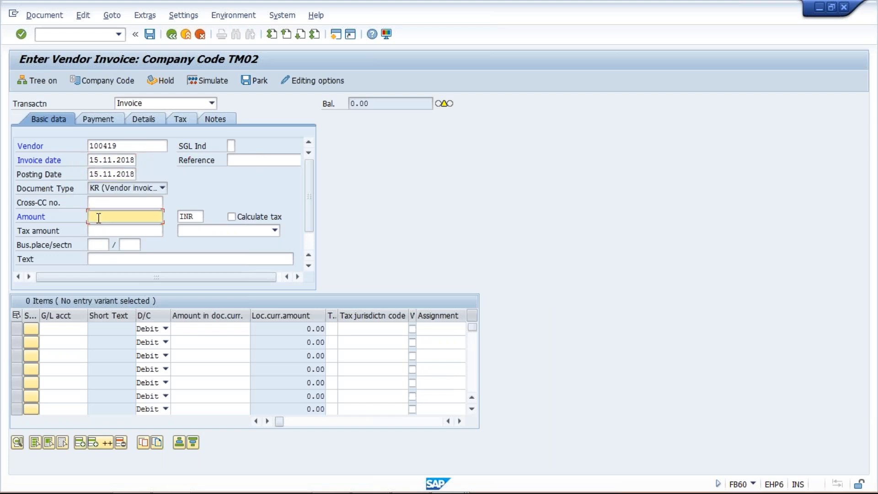
text(1000)
- Fill the first invoice line item with G/L account 4000 and a debit amount of 1000
click(66, 330)
text(4000)
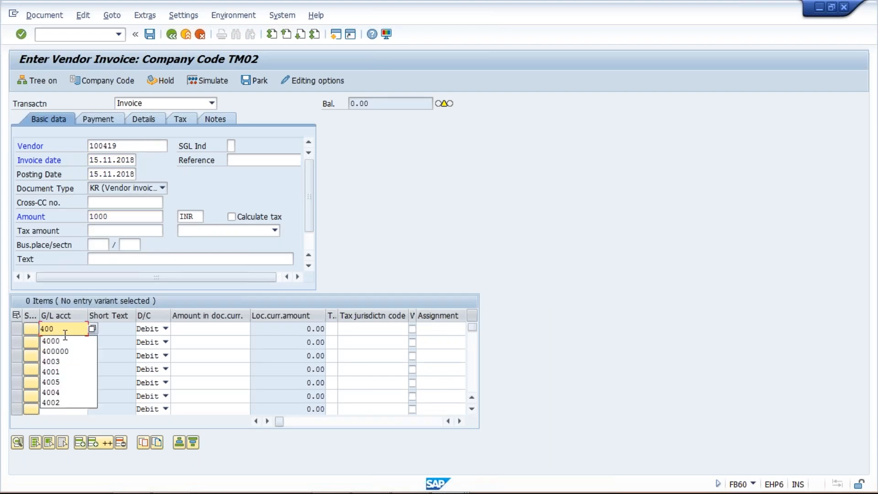
key(Tab)
key(Tab)
key(Tab)
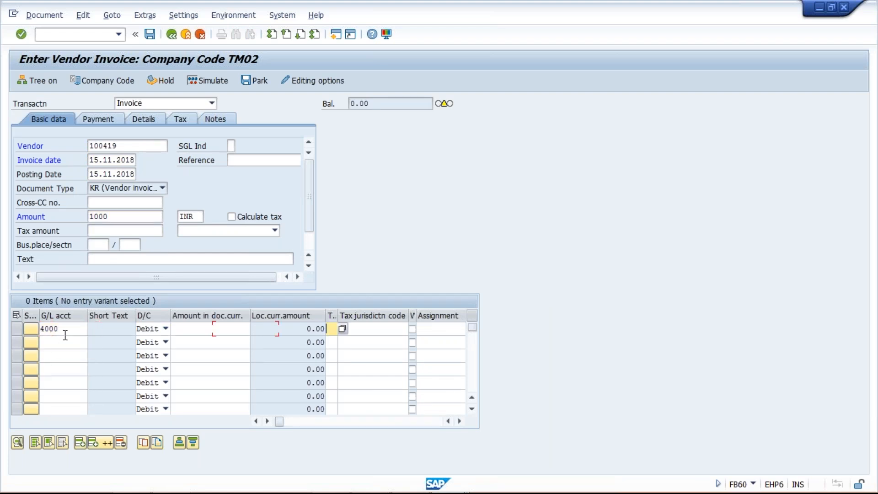
key(shift+Tab)
text(1000)
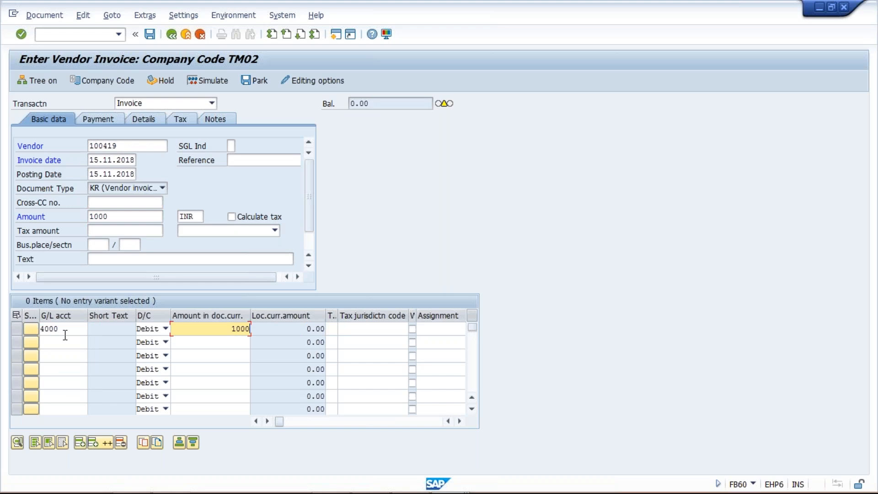
- Set the invoice's payment terms to 0001, keep the baseline date 15.11.2018, and post the invoice
click(103, 119)
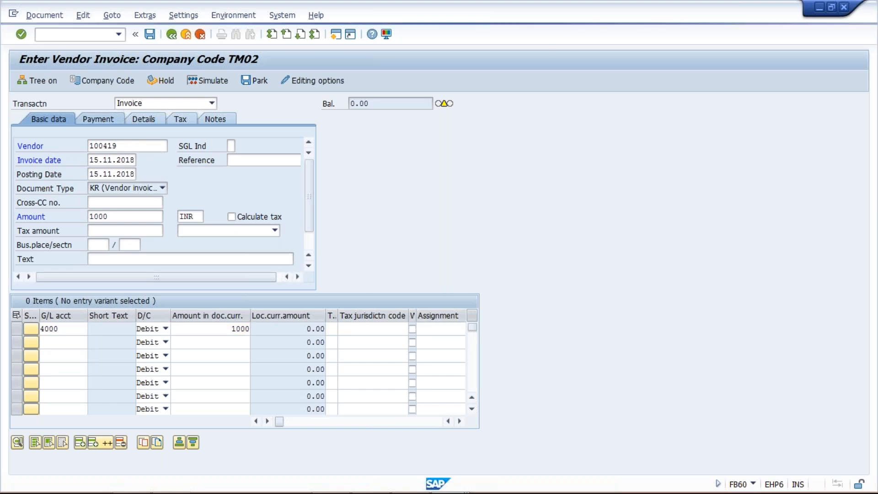
click(113, 145)
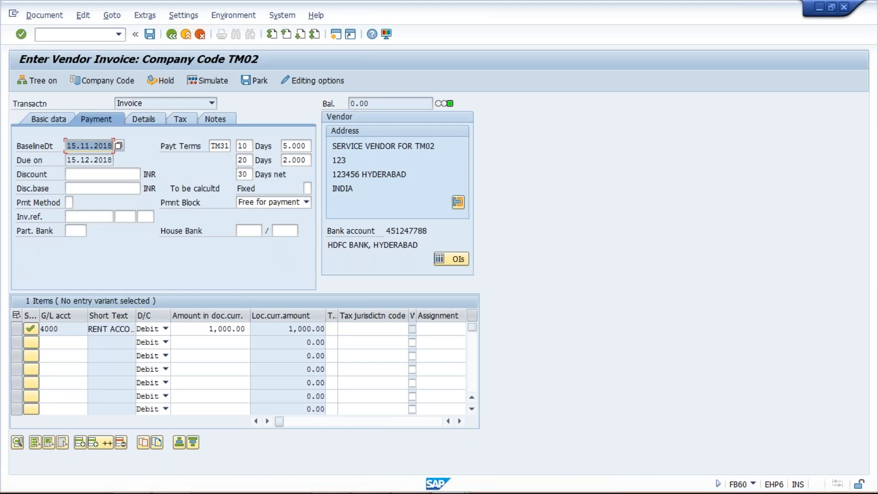
key(Tab)
text(0)
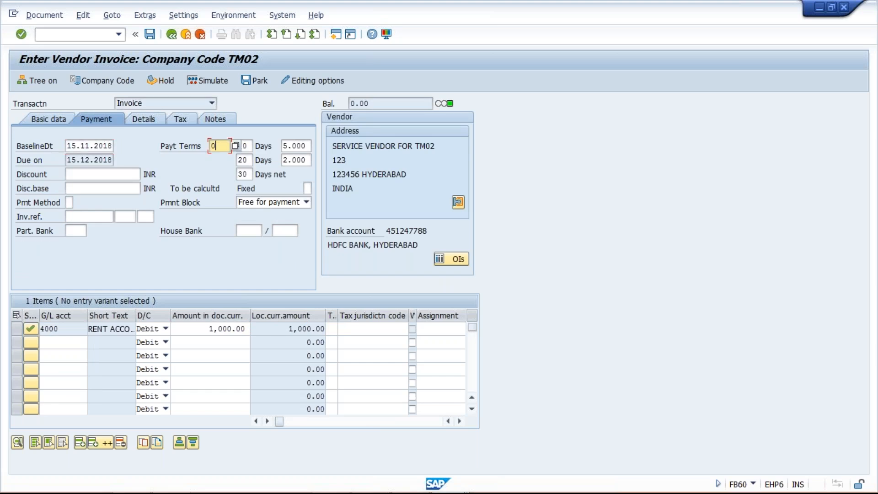
text(001)
key(Return)
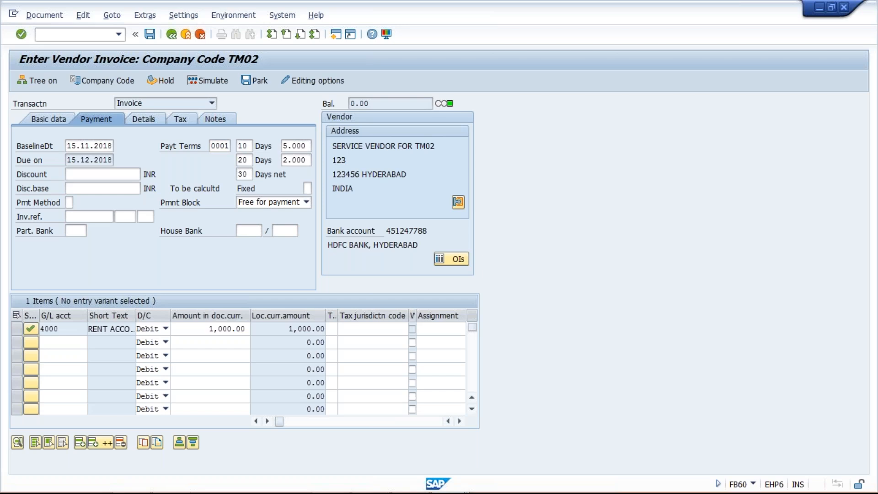
click(112, 146)
key(Return)
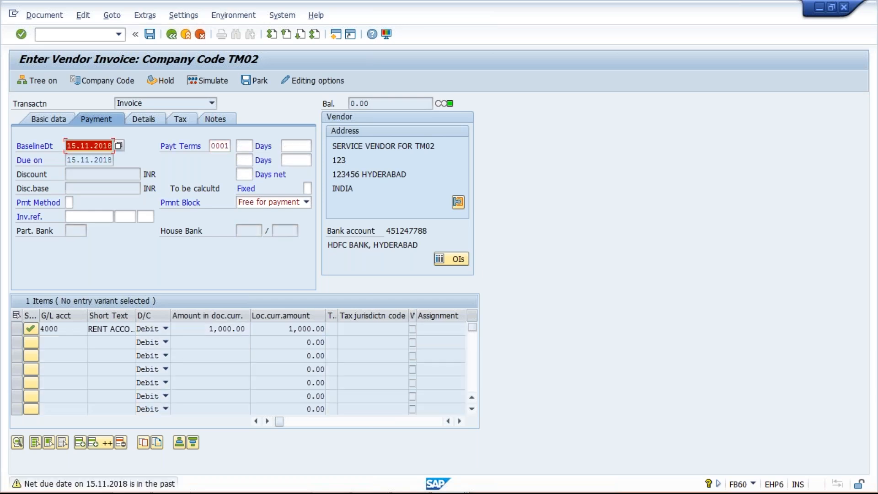
key(Return)
key(Return)
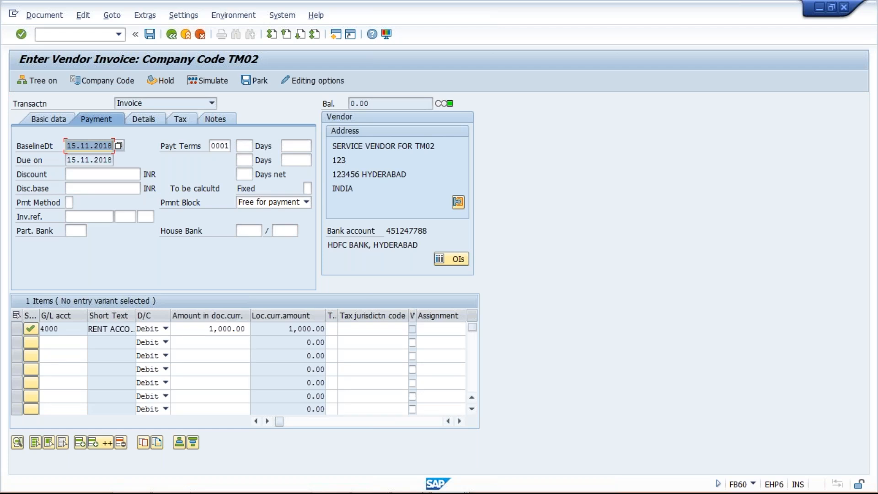
mouse_move(448, 480)
click(150, 37)
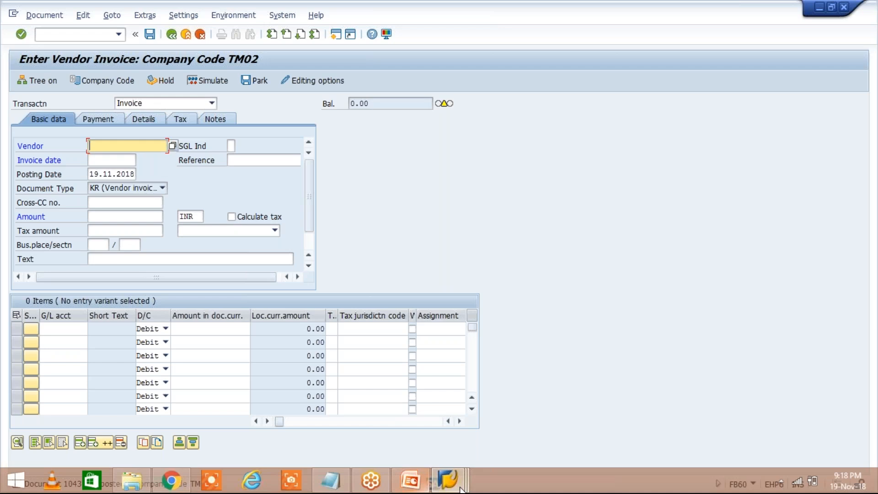
- Switch back to the Vendor Line Item Display session and refresh the list of items
click(461, 489)
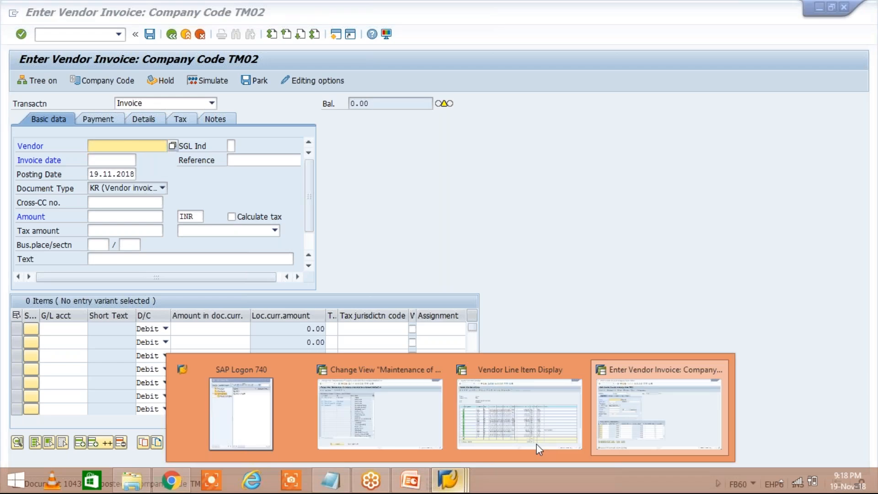
click(536, 444)
click(33, 15)
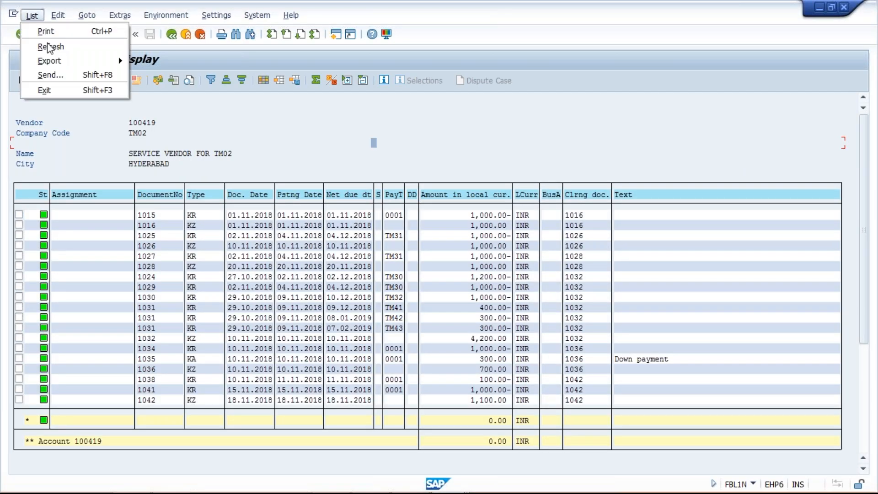
click(50, 47)
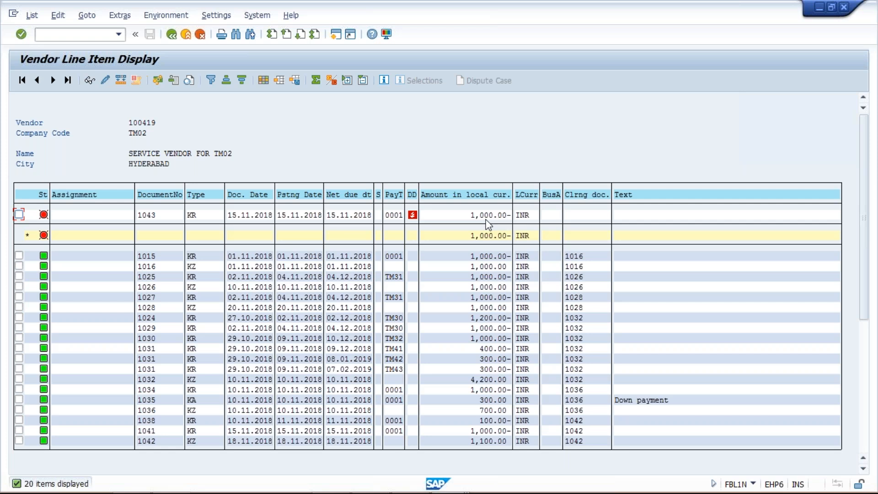
- Switch to the payment method maintenance session and check the entry for payment method C in company code TM02
mouse_move(474, 492)
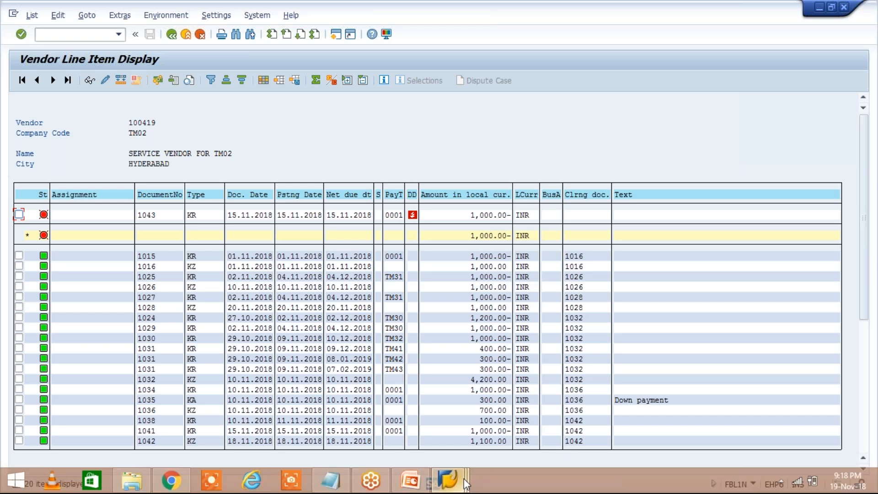
click(465, 483)
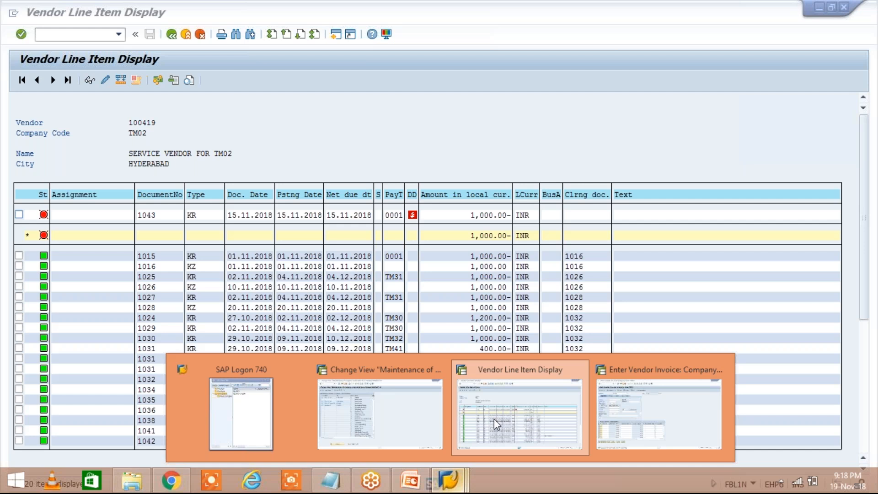
click(627, 407)
click(380, 412)
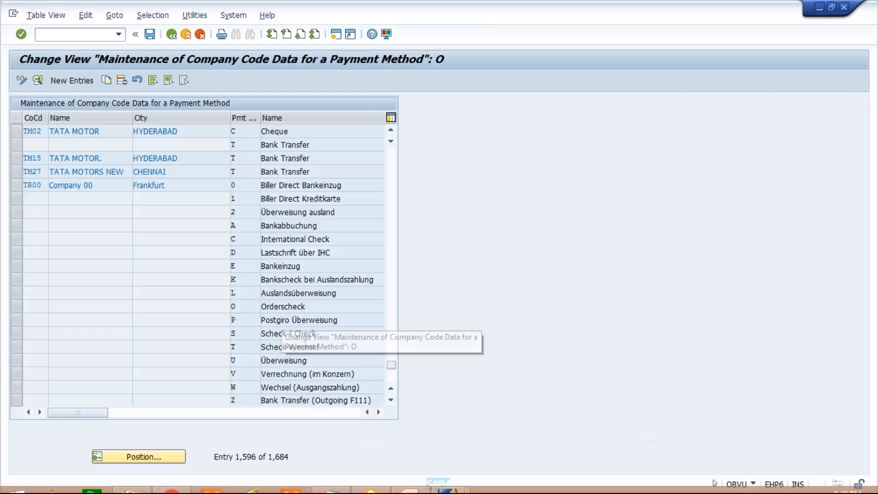
click(245, 133)
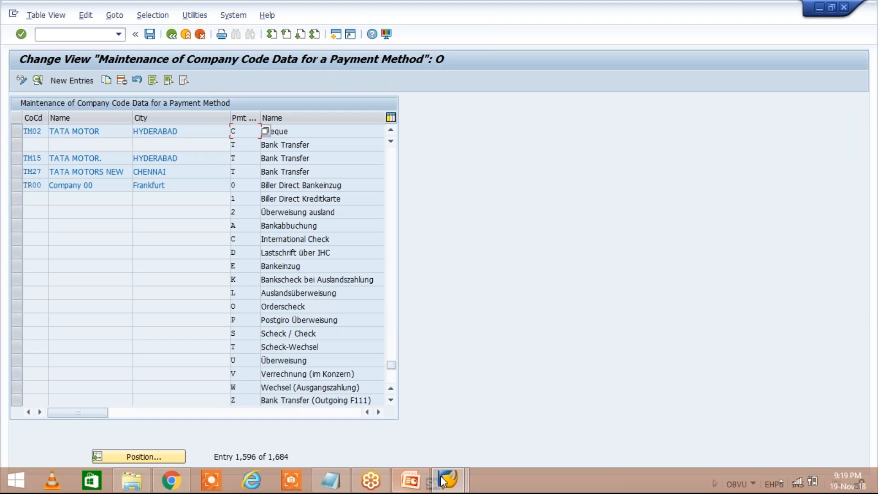
- Switch to the Enter Vendor Invoice session and start transaction F110 there with /NF110
click(443, 480)
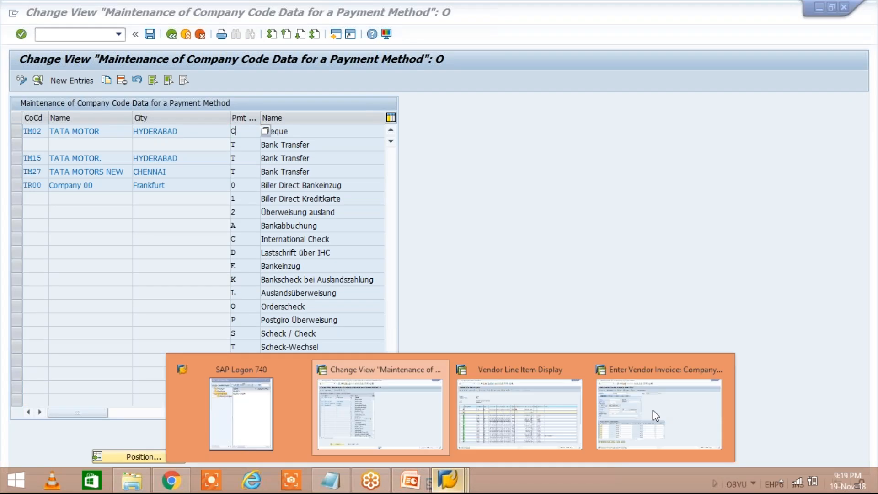
click(659, 414)
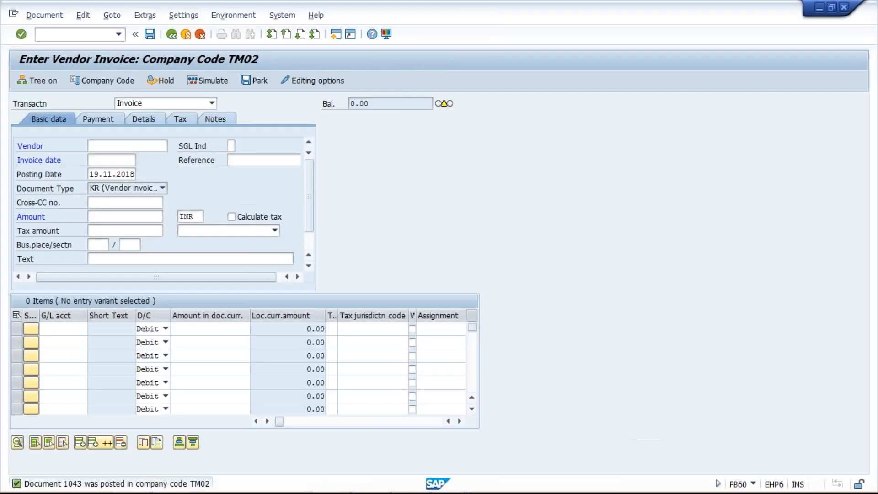
text(/NF110)
key(Return)
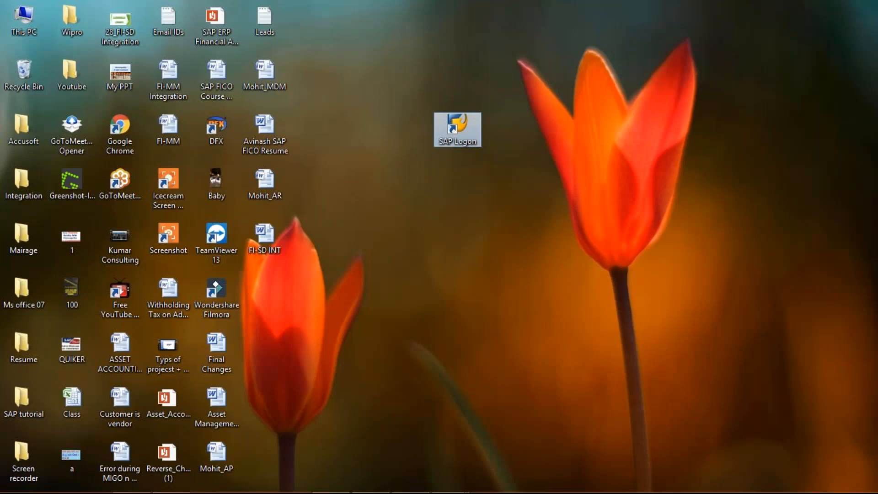
- Open the Class workbook from the desktop in Excel and select cell I4
double_click(72, 401)
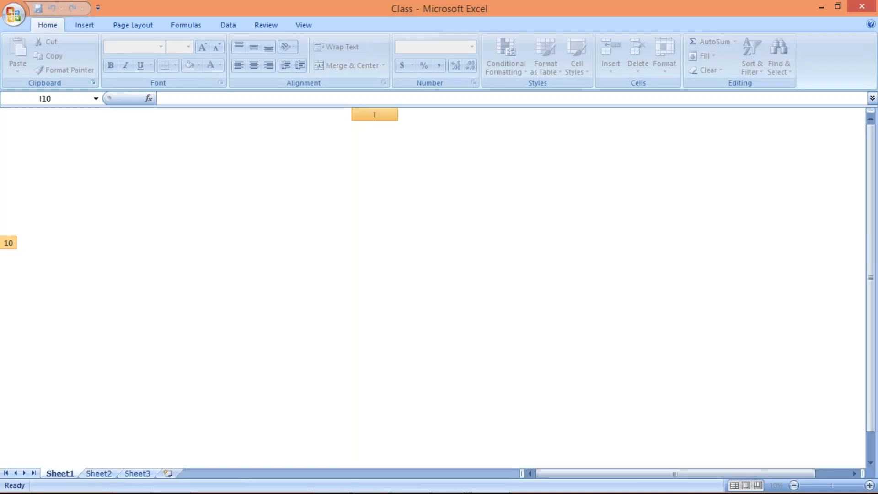
click(374, 165)
mouse_move(393, 480)
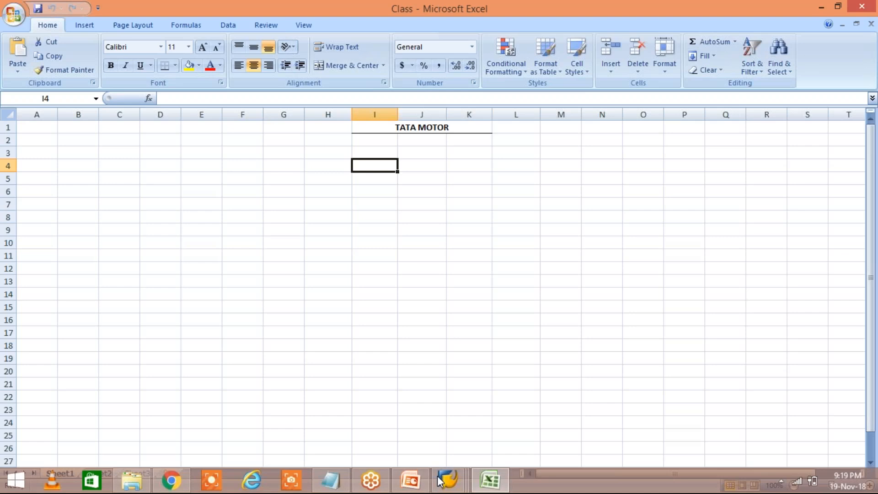
- Return to the SAP Automatic Payment Transactions session and enter run date 19.11.2018 with identification TM02A
click(439, 480)
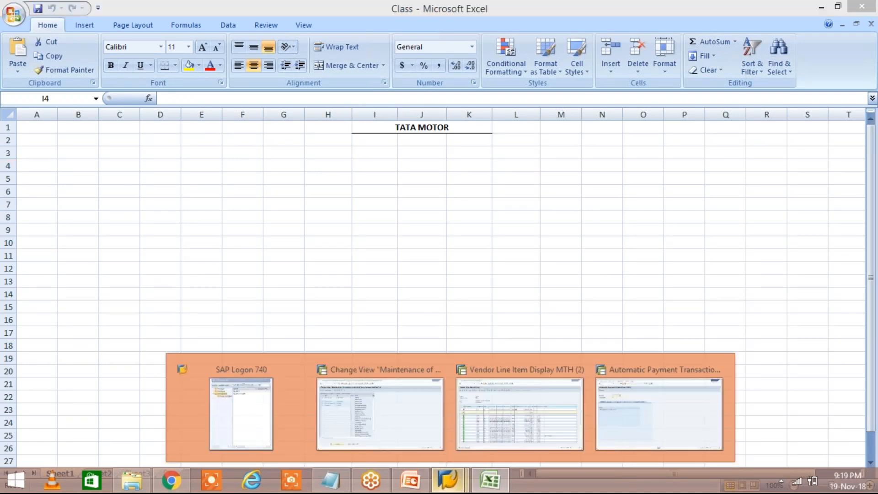
click(659, 414)
click(128, 118)
text(1)
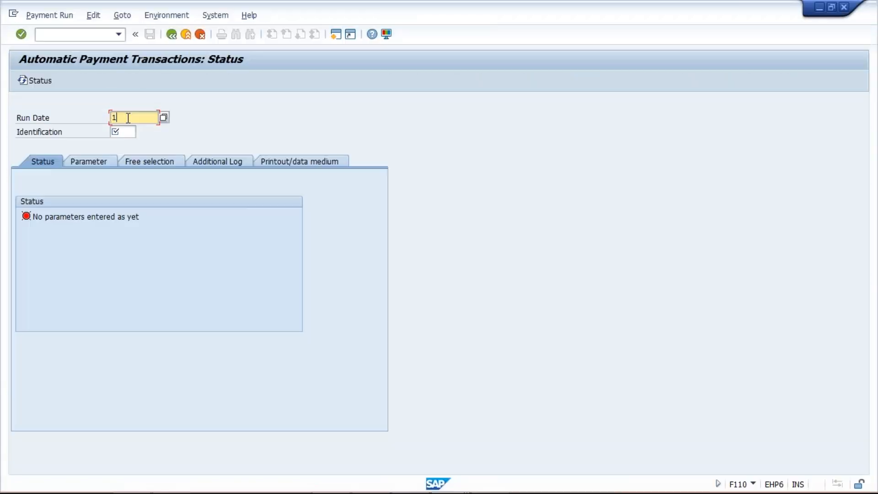
text(9.11.2018)
click(132, 132)
text(TM02A)
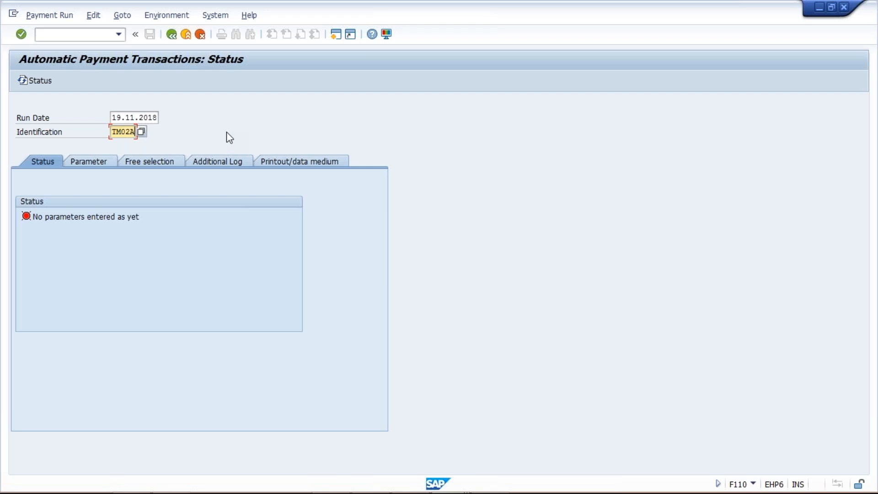
- Change the run date to 18.11.2018 and load the payment run TM02A of that date
click(121, 118)
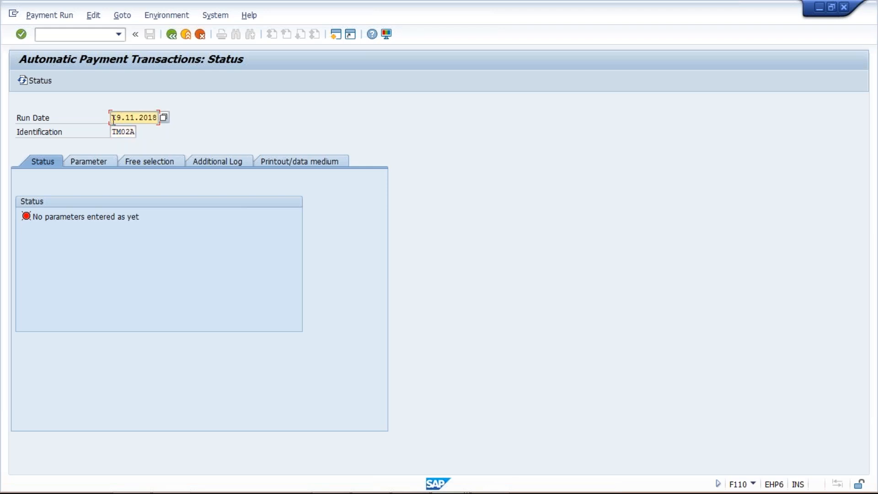
drag(113, 120, 169, 122)
click(129, 134)
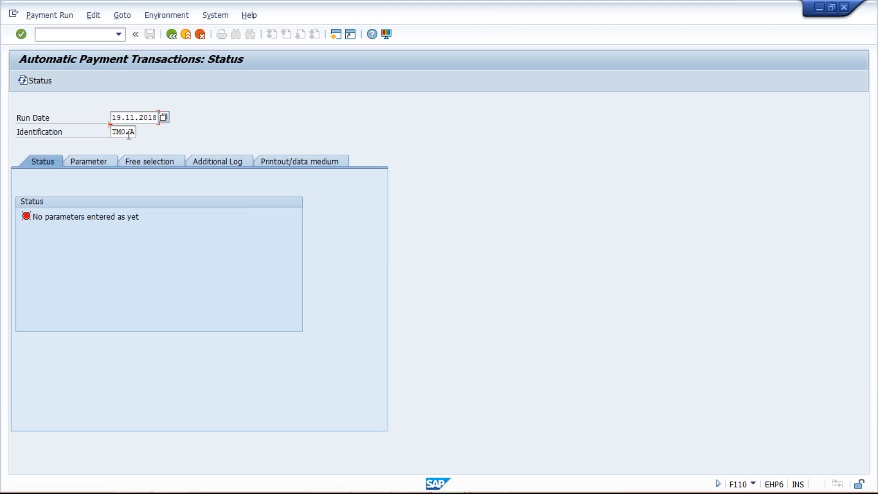
click(123, 118)
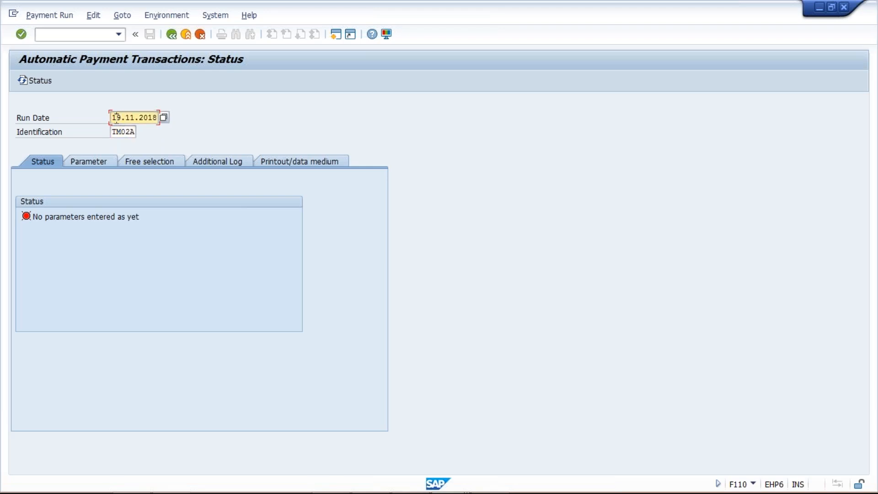
key(BackSpace)
text(8)
key(Return)
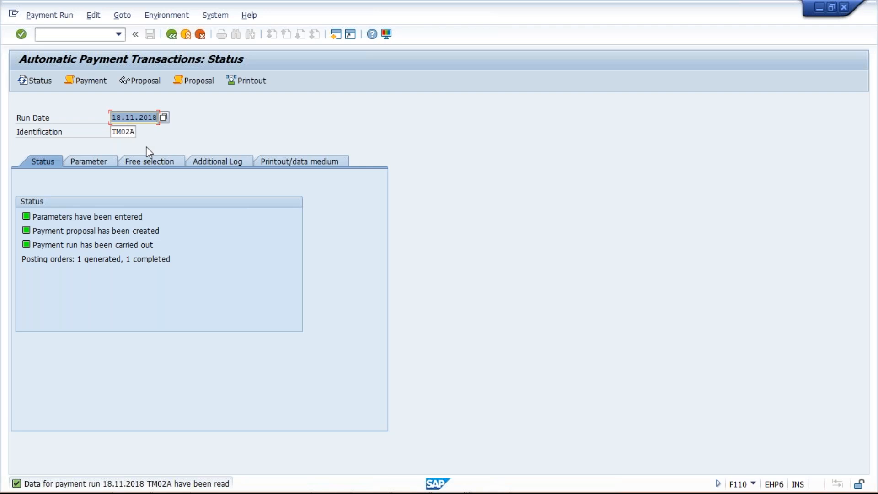
- Set the run date back to 19.11.2018 for identification TM02A and confirm the entry
click(116, 120)
key(Delete)
text(9)
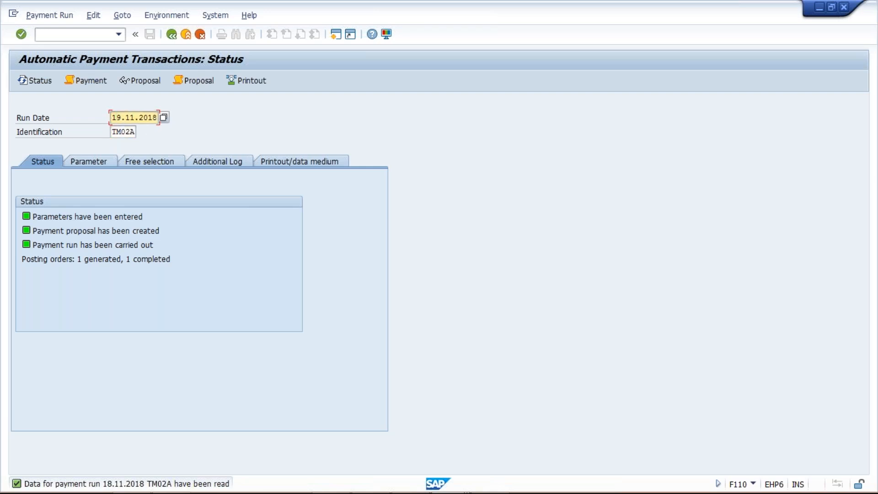
key(Return)
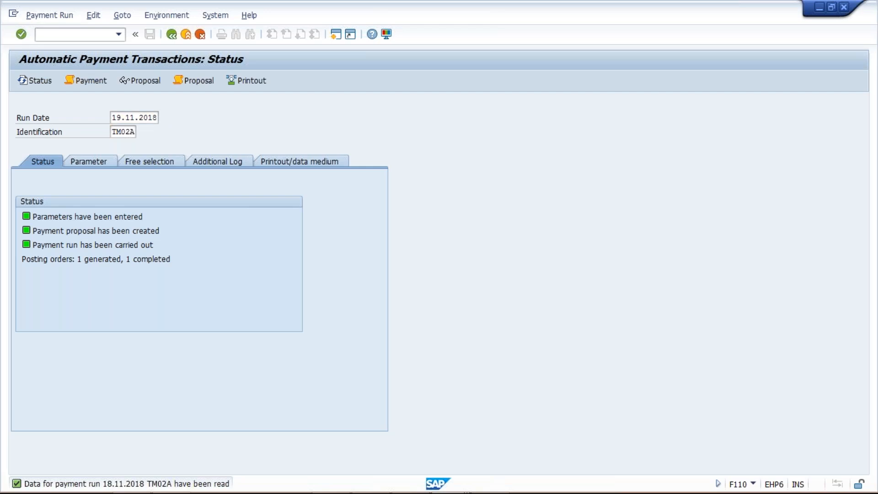
- Fill the payment run parameters with company code TM02, payment method C, next payment date 20.11.2018 and the service vendor's number
click(89, 161)
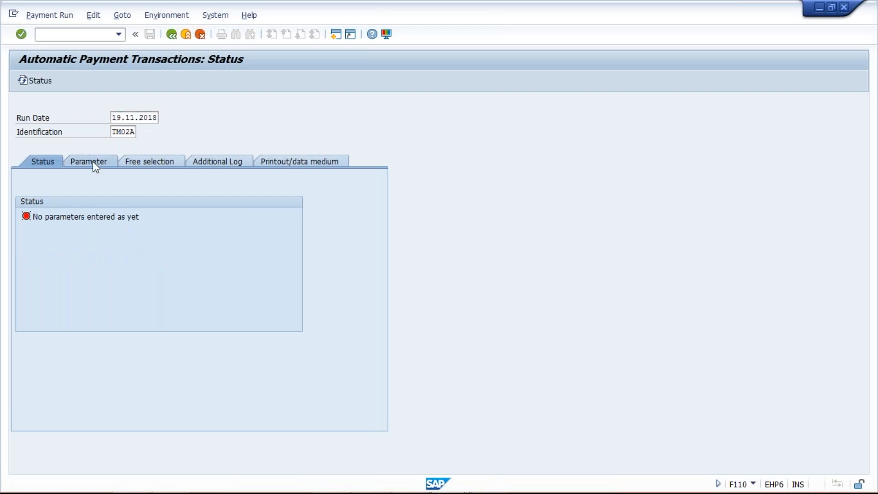
click(93, 164)
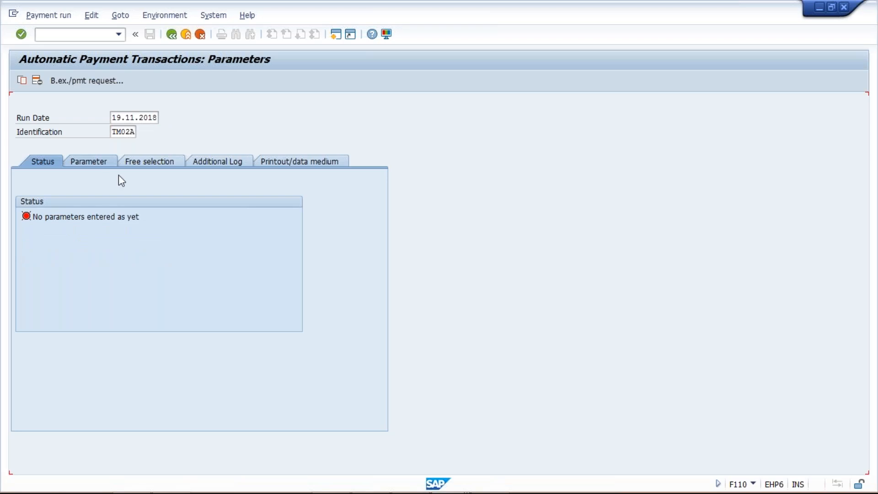
click(272, 244)
text(C)
click(333, 245)
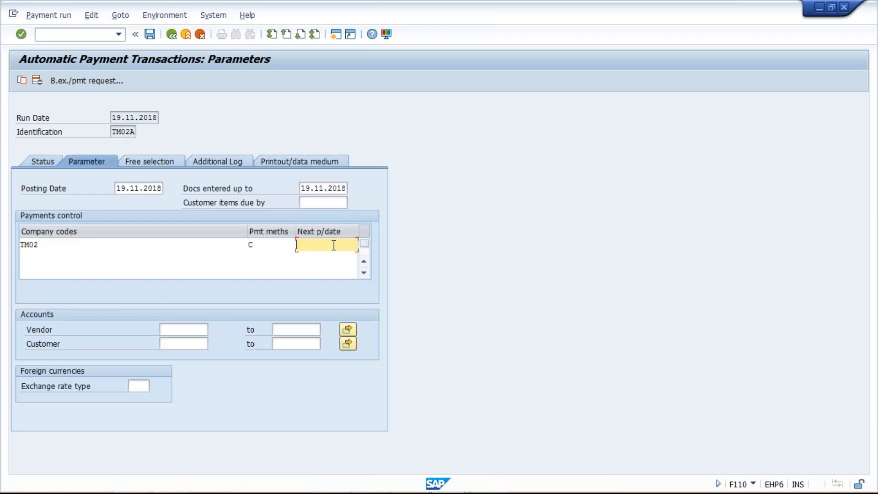
text(2)
key(Down)
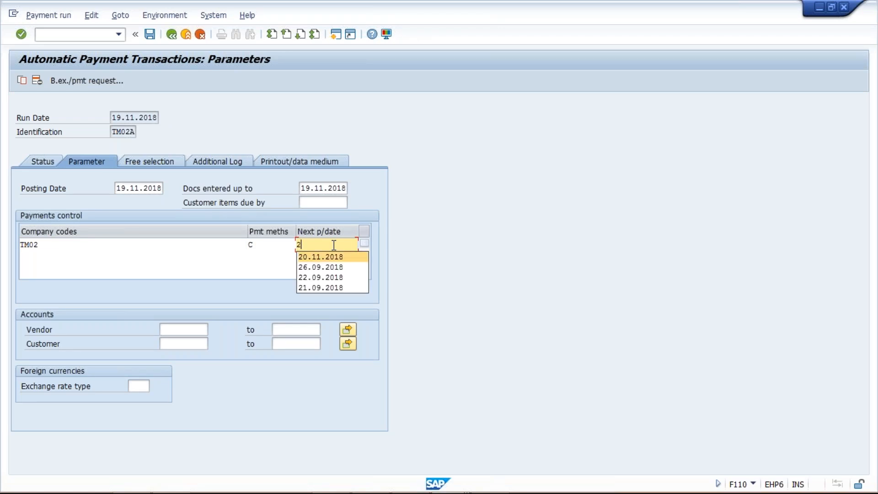
key(Return)
click(182, 329)
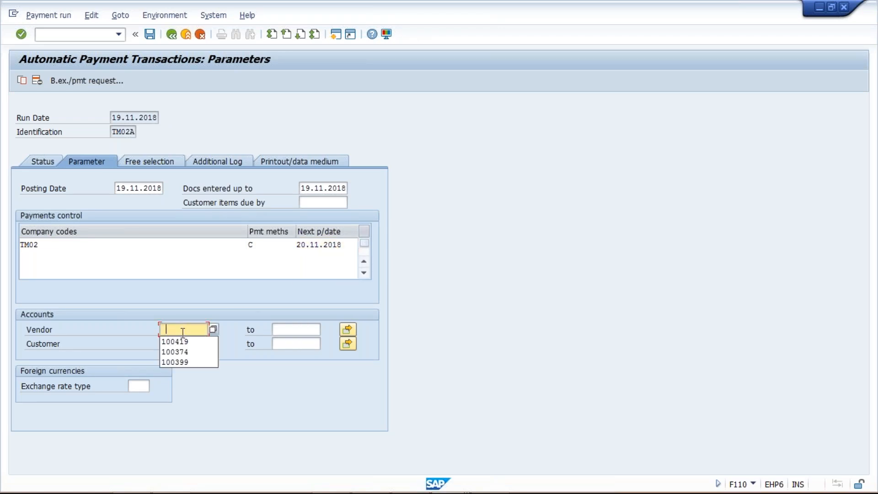
click(179, 341)
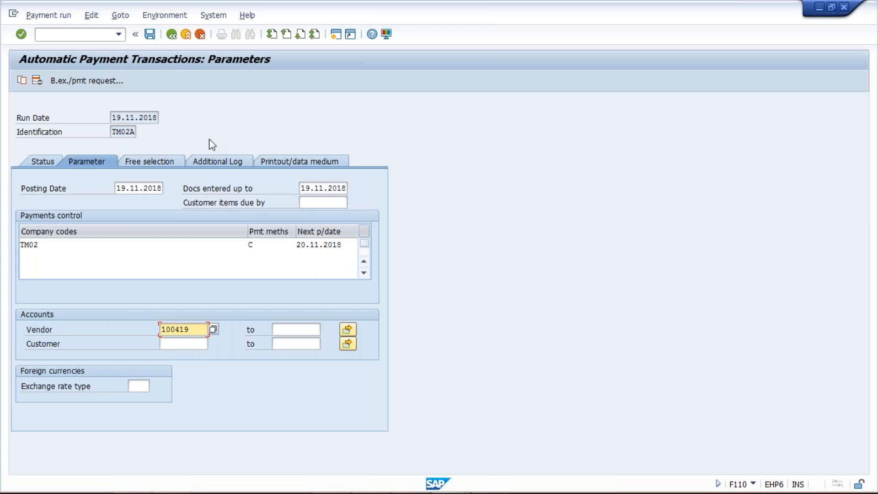
- Enable additional logging of due date check, payment method selection in all cases and payment document line items for the service vendor, then save the parameters
click(219, 165)
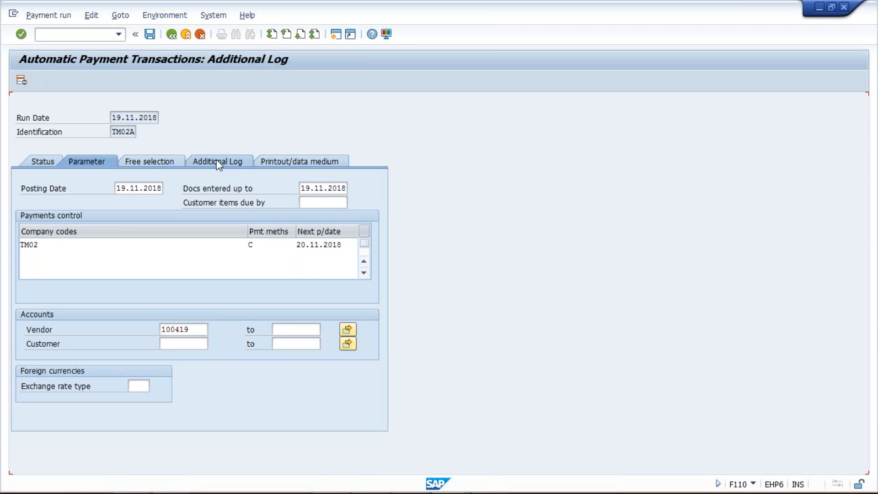
click(51, 216)
click(51, 231)
click(53, 260)
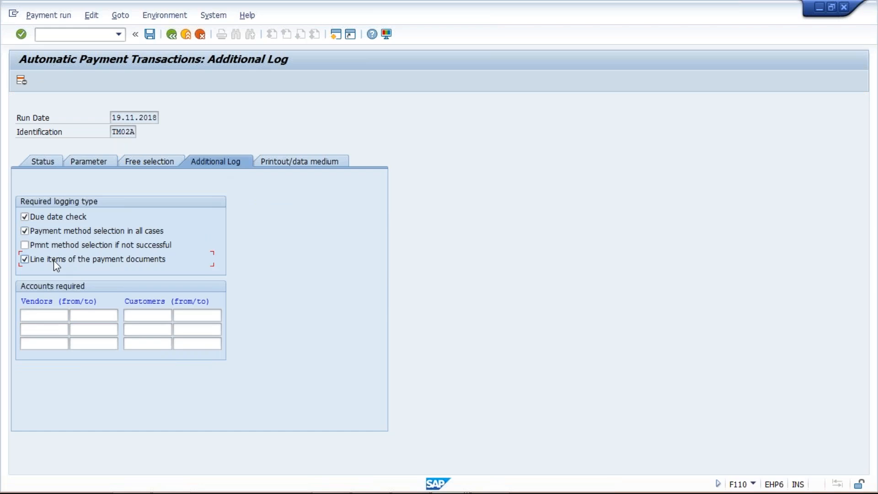
click(26, 315)
click(44, 327)
click(53, 316)
click(54, 328)
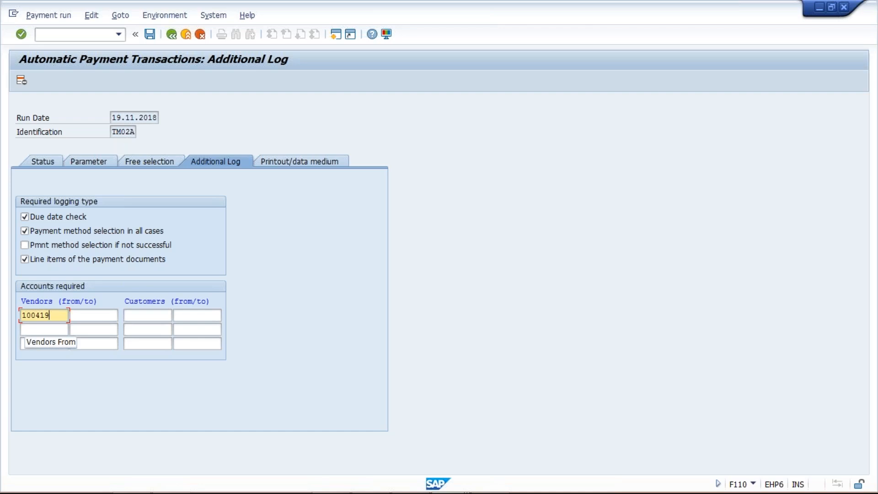
click(150, 34)
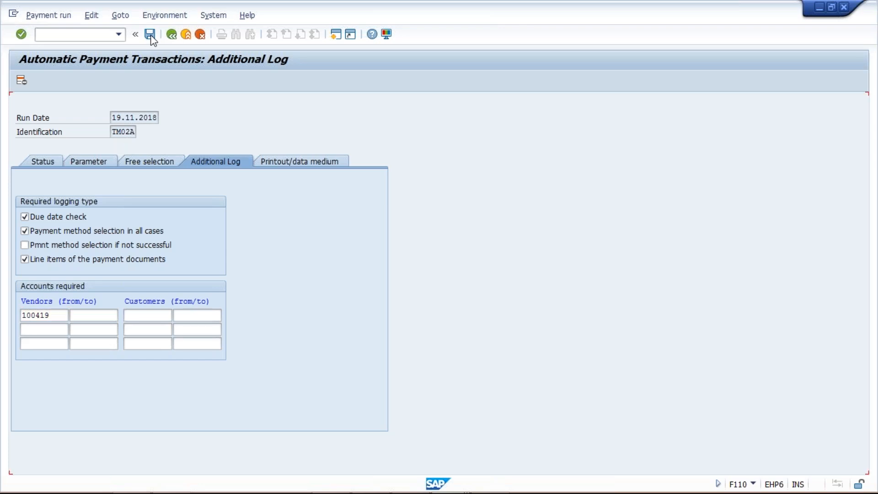
click(42, 163)
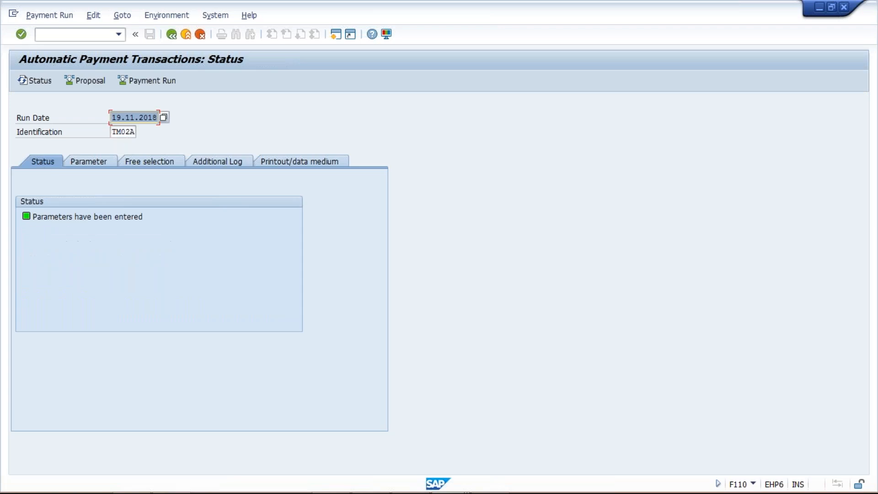
- Schedule the payment proposal to start immediately on target computer EHP6 and refresh its status until processed
click(87, 81)
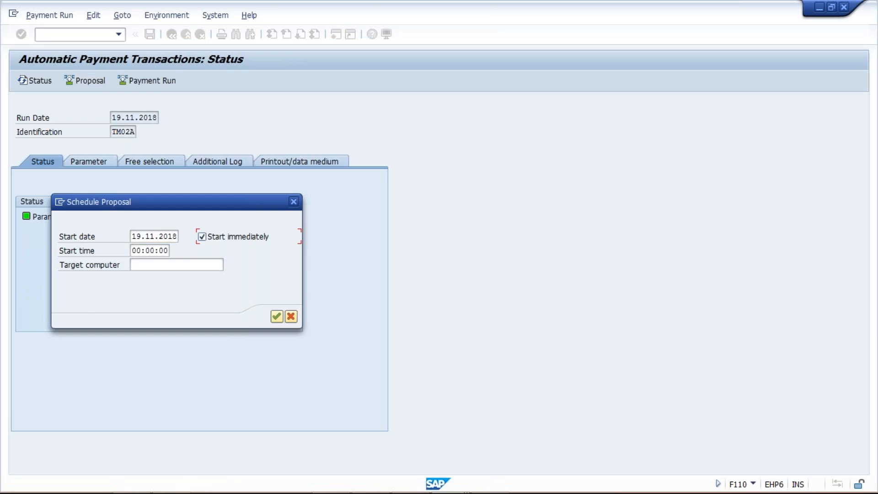
click(180, 278)
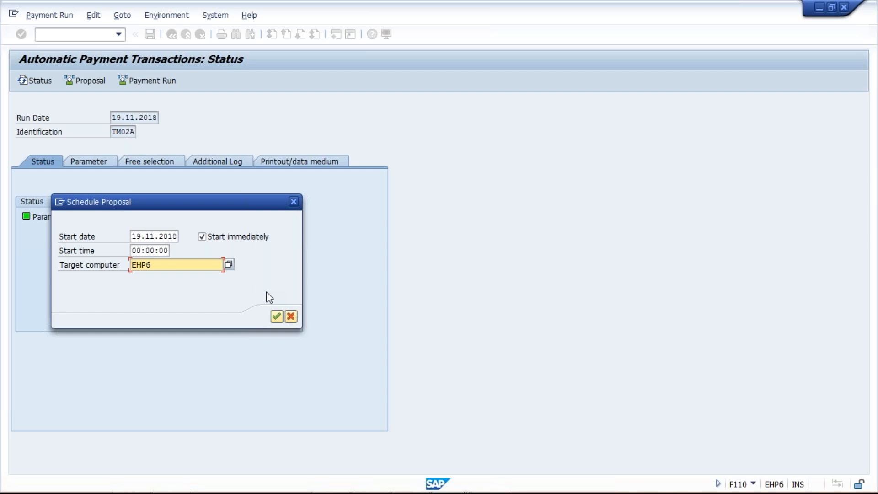
click(276, 317)
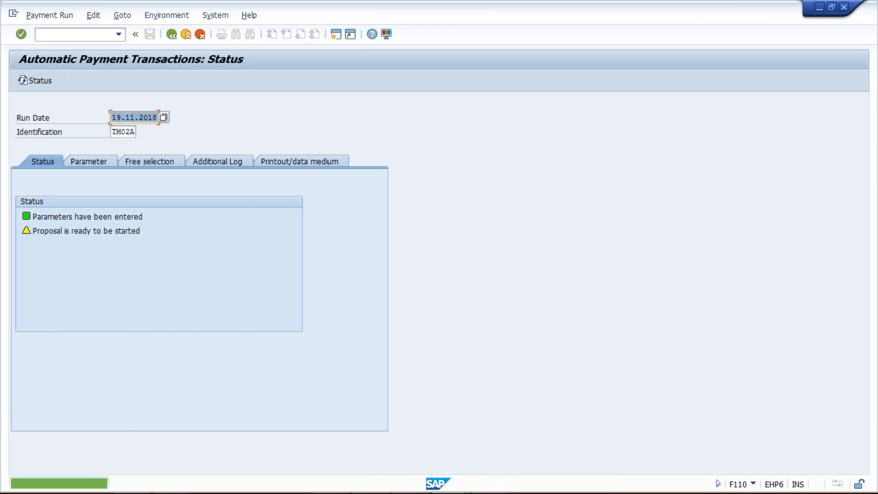
key(Return)
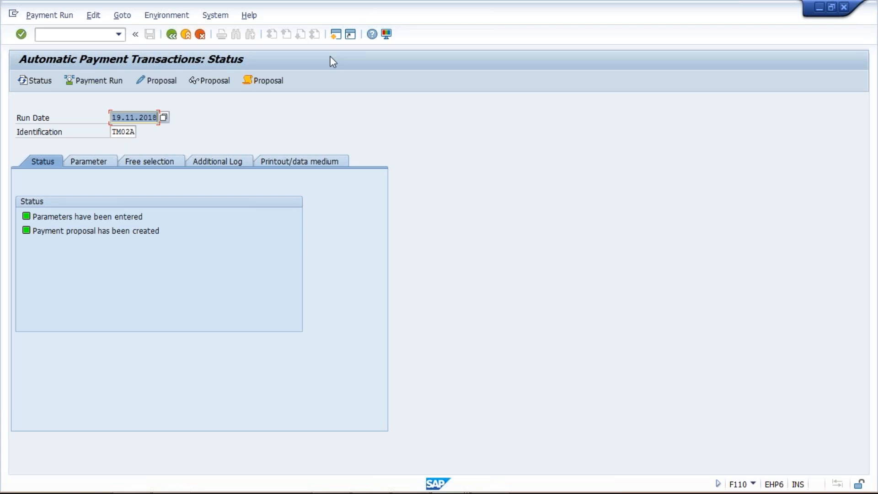
- Open the proposal's job log and examine the due date and payment method selection messages
click(269, 82)
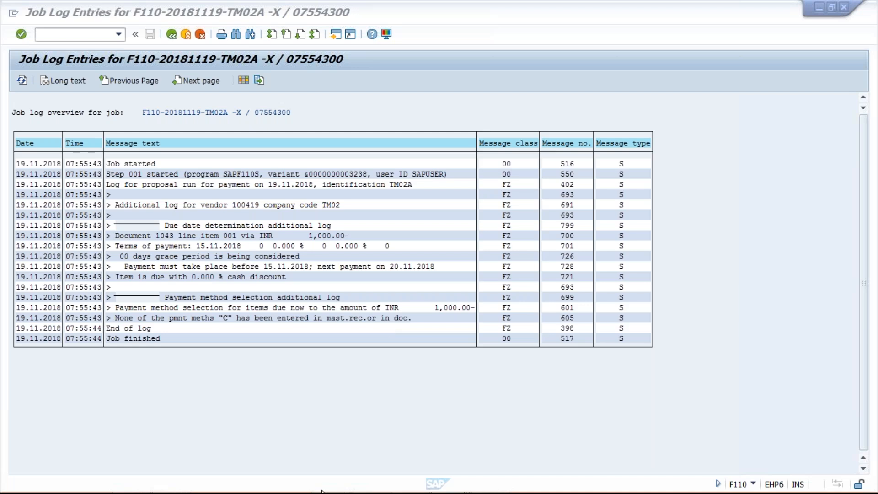
mouse_move(322, 491)
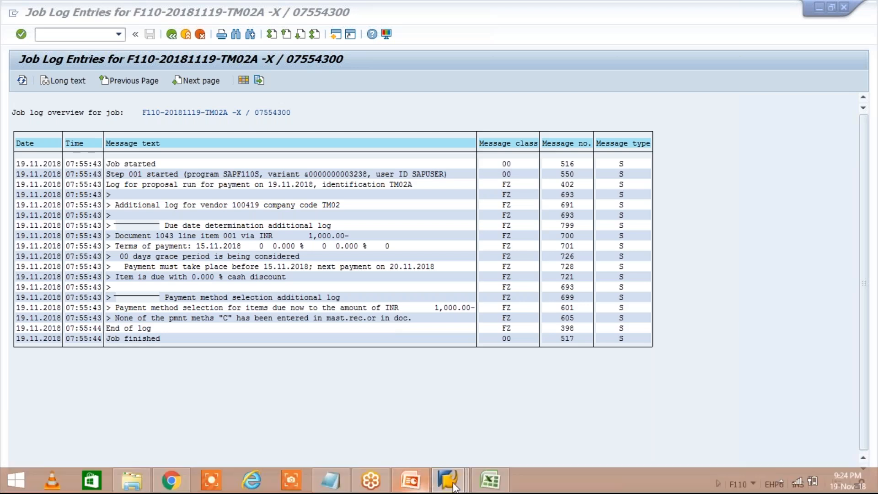
- Switch to the Class workbook in Excel and enter the headings APP, DOC. and VENDR in cells I3 to K3
click(490, 480)
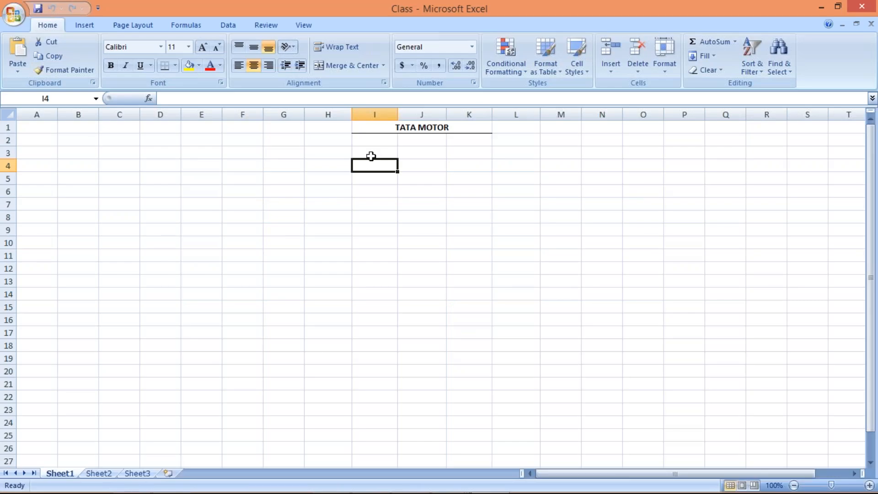
click(371, 157)
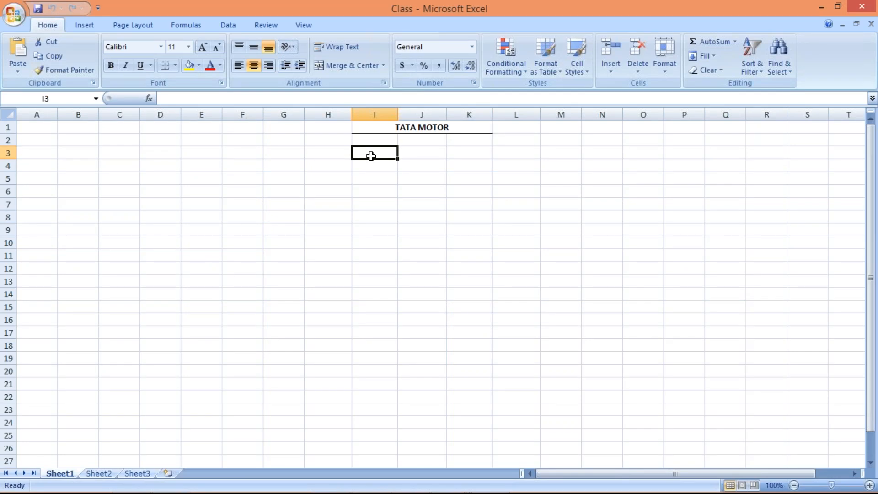
text(APP)
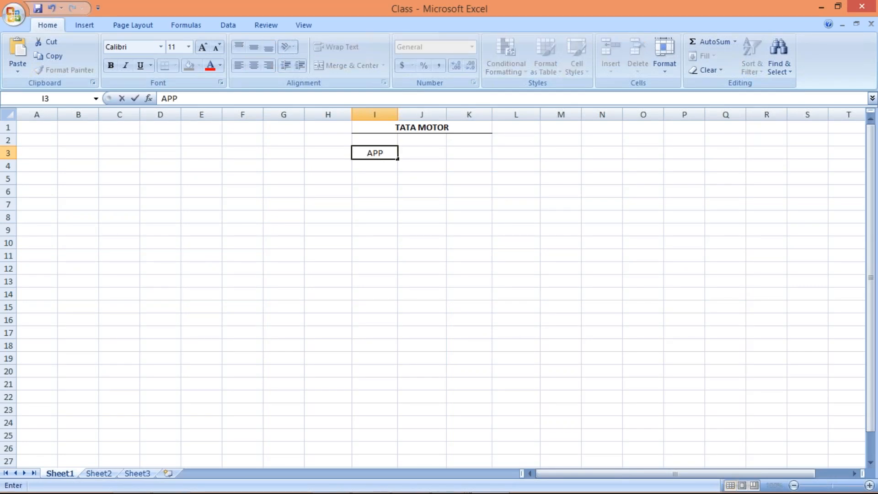
key(Return)
key(Right)
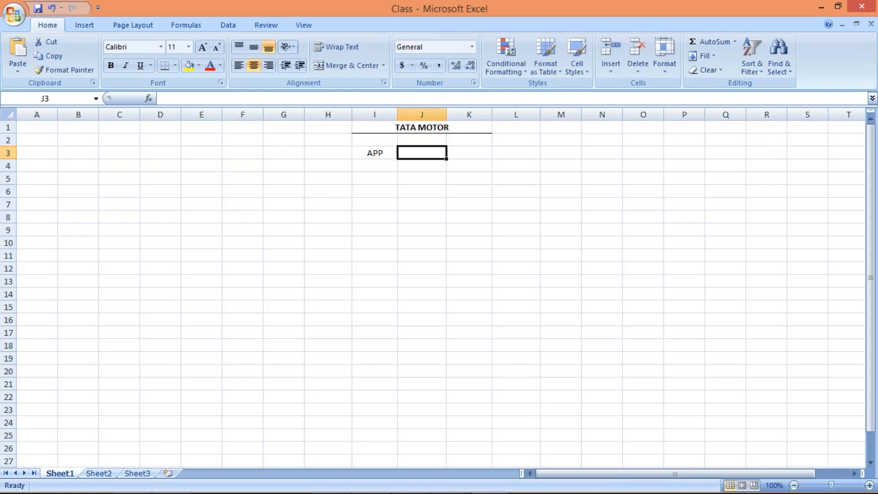
text(DOC)
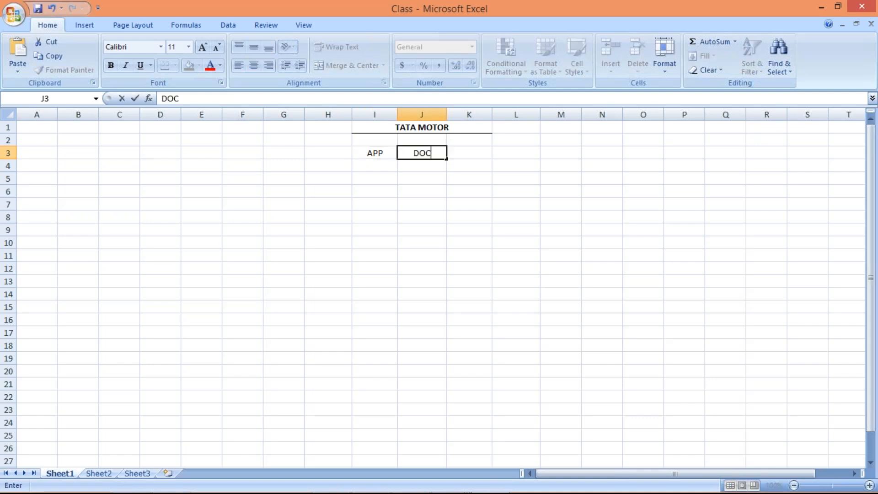
text(.)
key(Right)
text(VENDR)
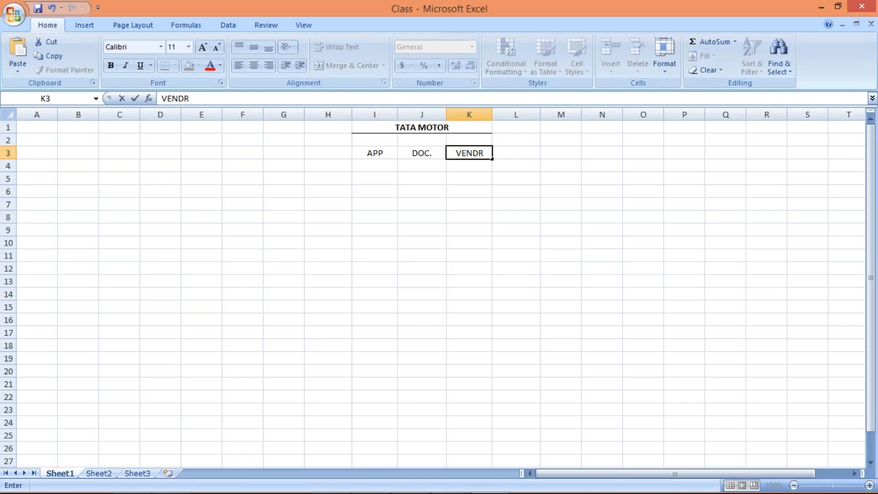
key(Return)
key(Up)
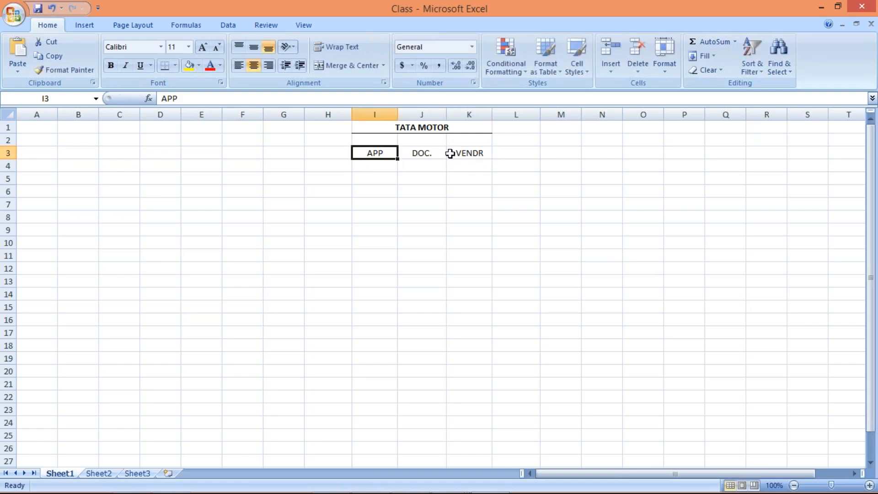
- Format the headings in I3 to K3 as bold with a bottom border
drag(450, 154, 454, 153)
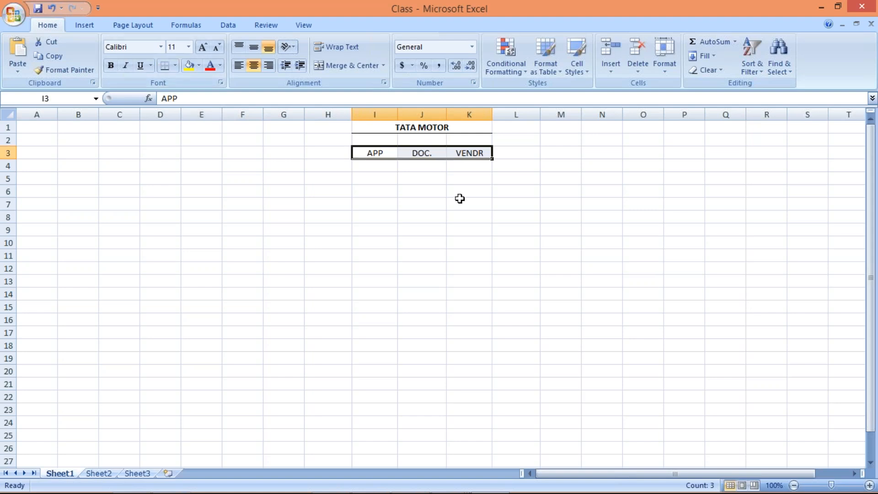
key(ctrl+b)
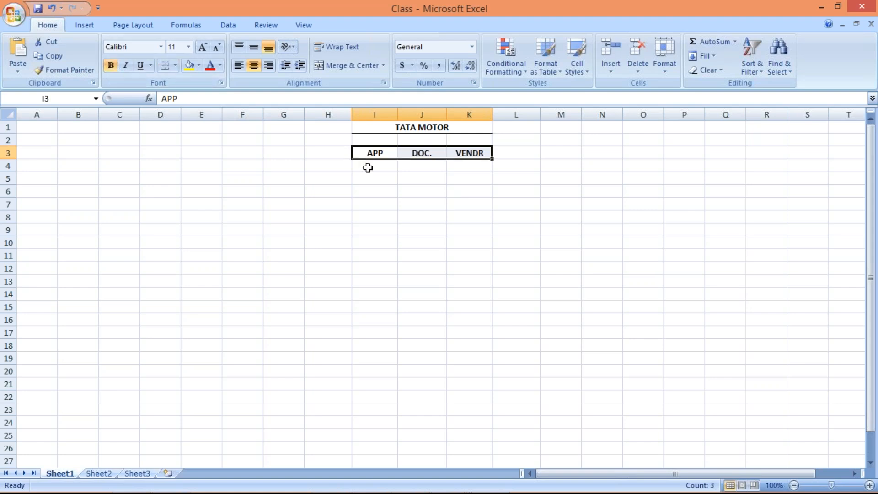
click(367, 167)
- Add the heading RESULT in cell L3 and make it bold with a bottom border
click(525, 152)
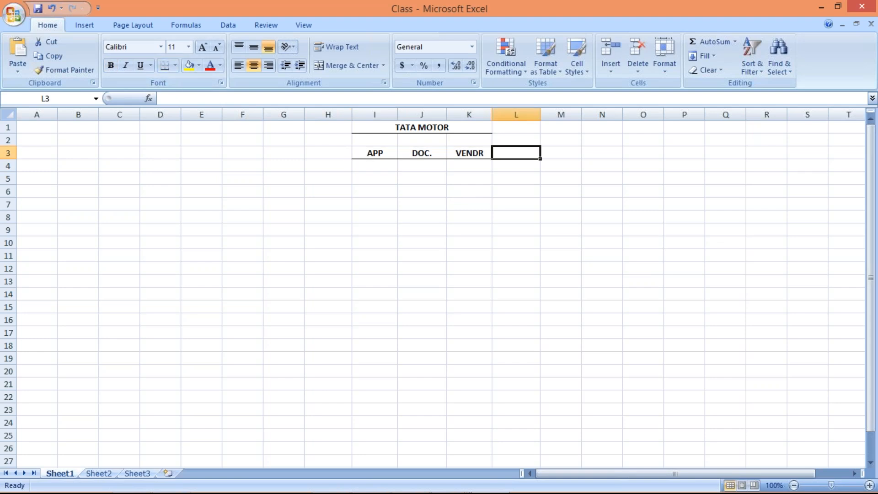
text(RESULT)
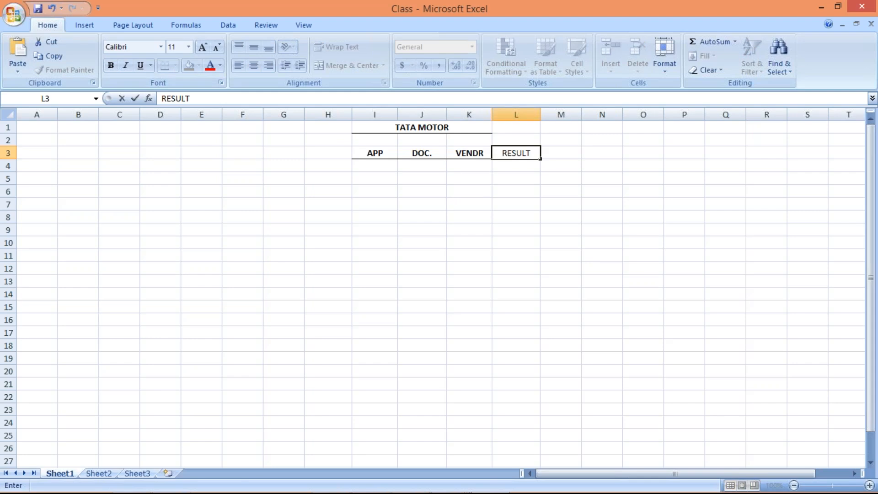
key(Return)
key(Up)
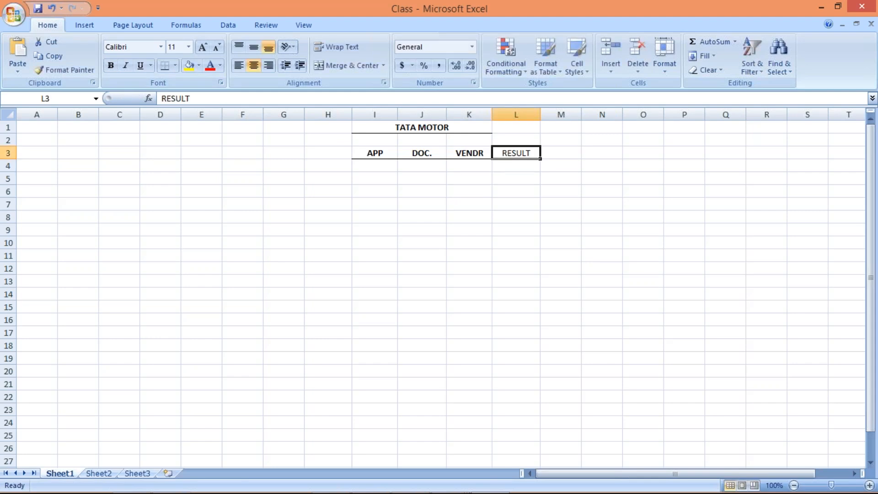
key(ctrl+b)
key(Down)
key(Down)
key(Down)
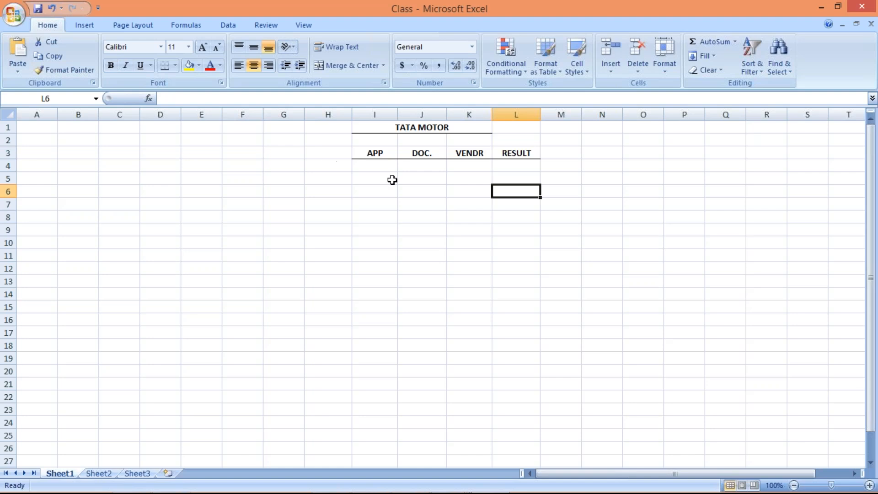
- Fill row 4 under the headings with C for APP, XX for DOC., T for VENDR and ERROR for RESULT
click(378, 166)
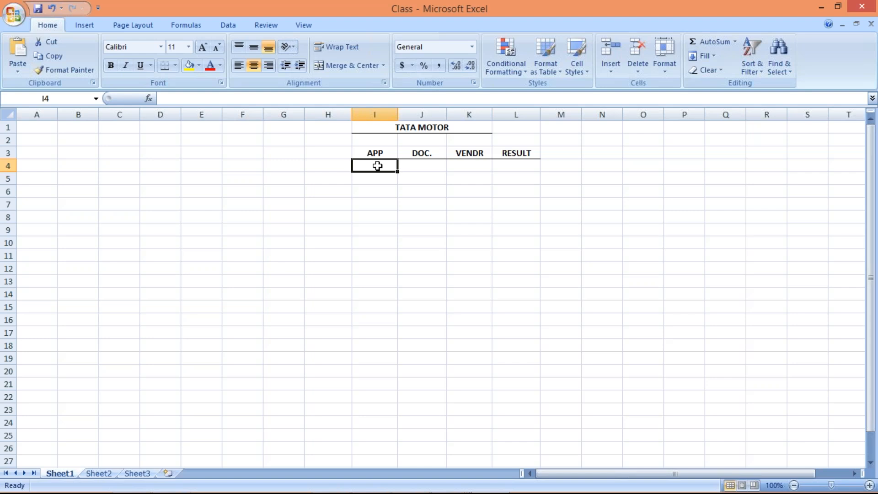
text(C)
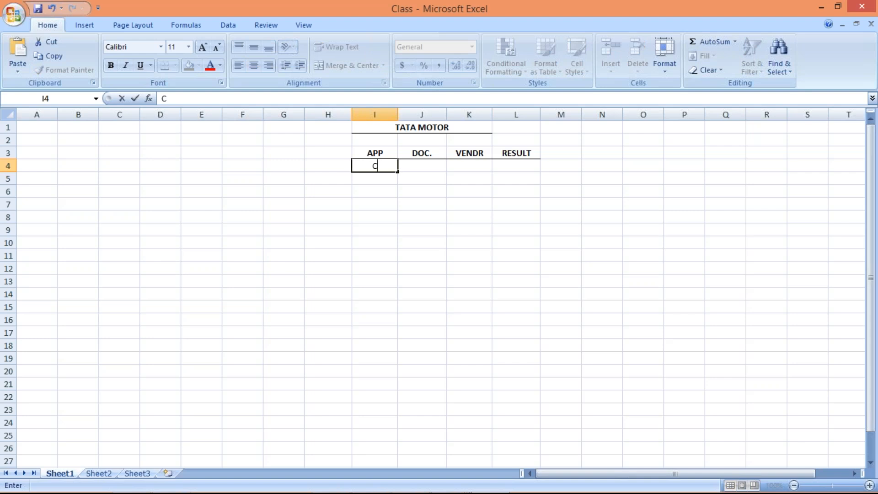
key(Tab)
text(C)
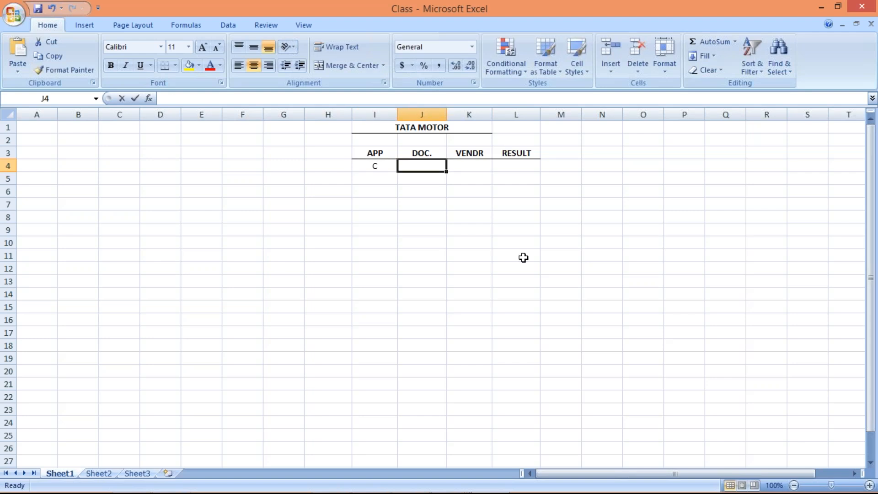
text(XX)
key(Tab)
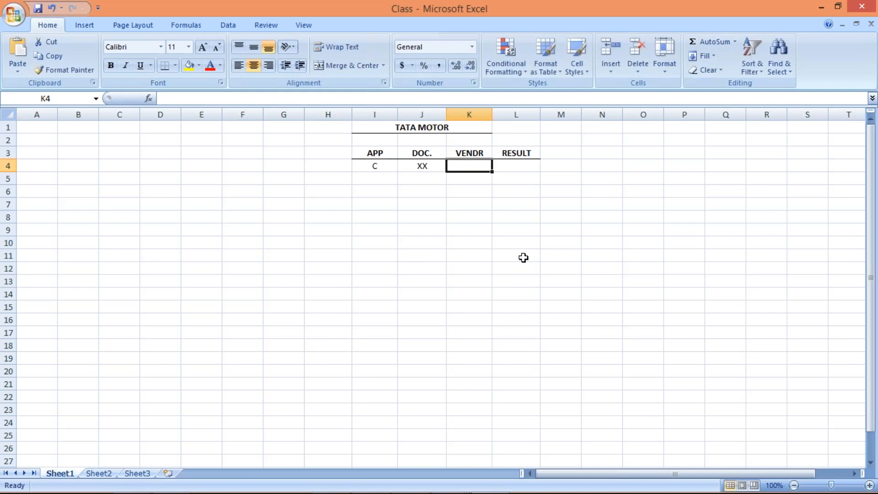
text(T)
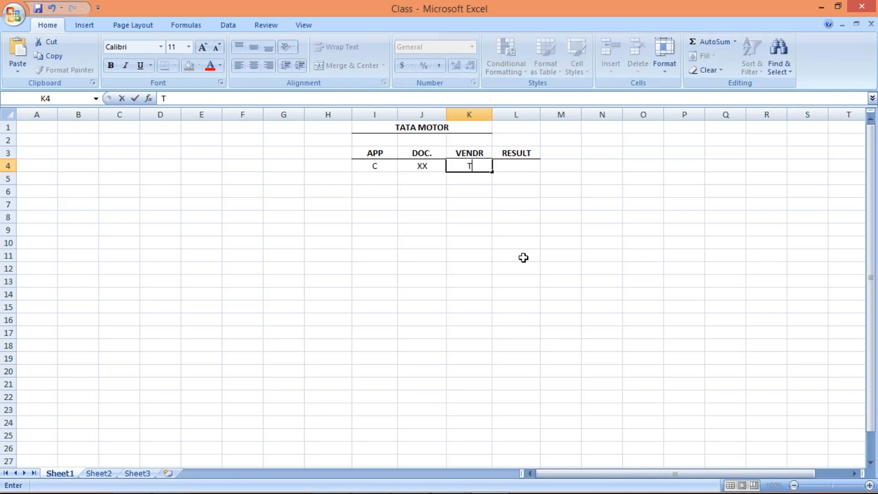
key(Tab)
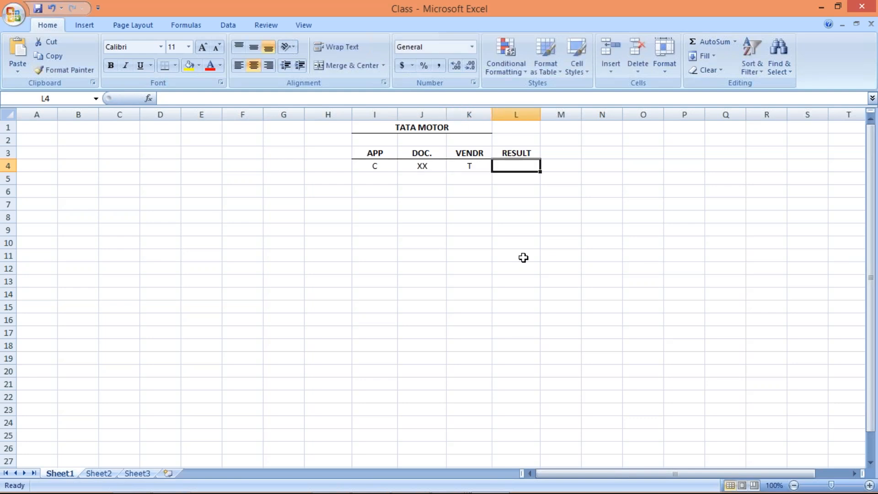
text(ERRO)
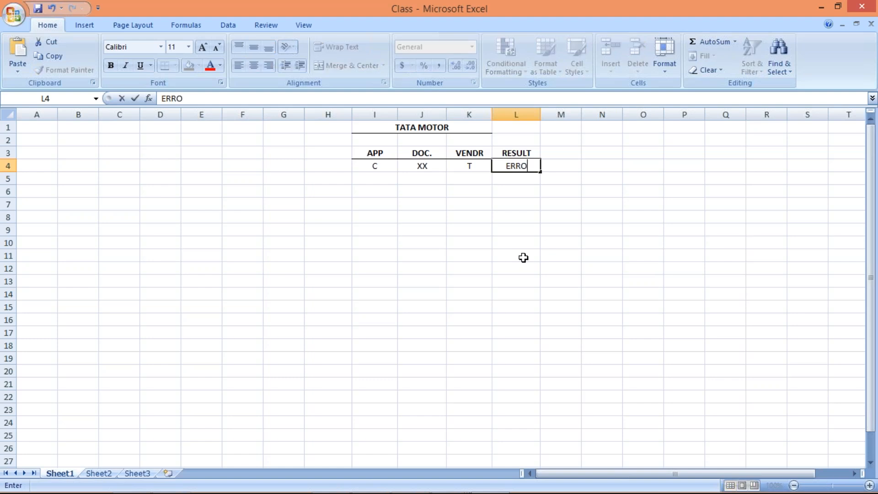
text(R)
key(Return)
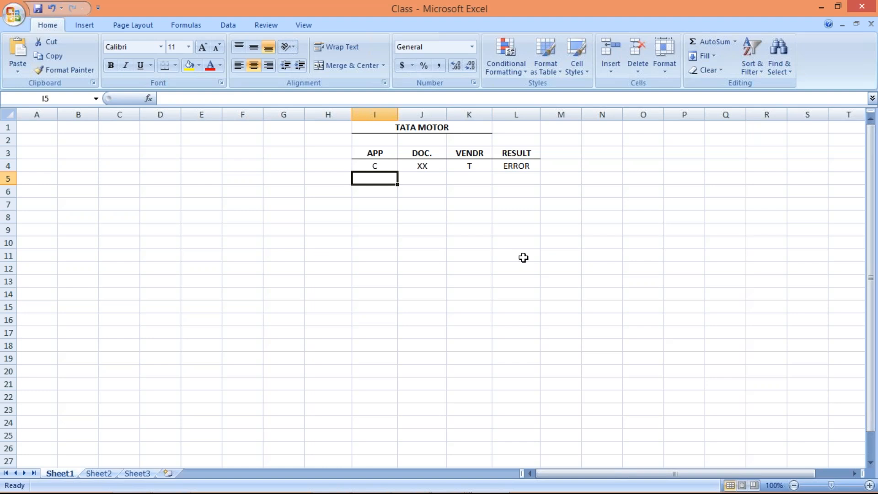
click(427, 168)
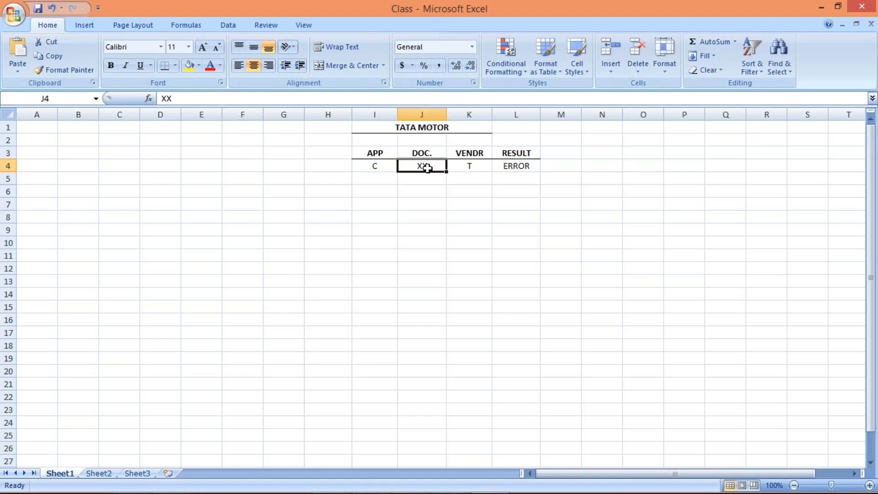
- Return to the F110 job log in SAP, go back to the run status and delete the payment proposal
key(alt+Tab)
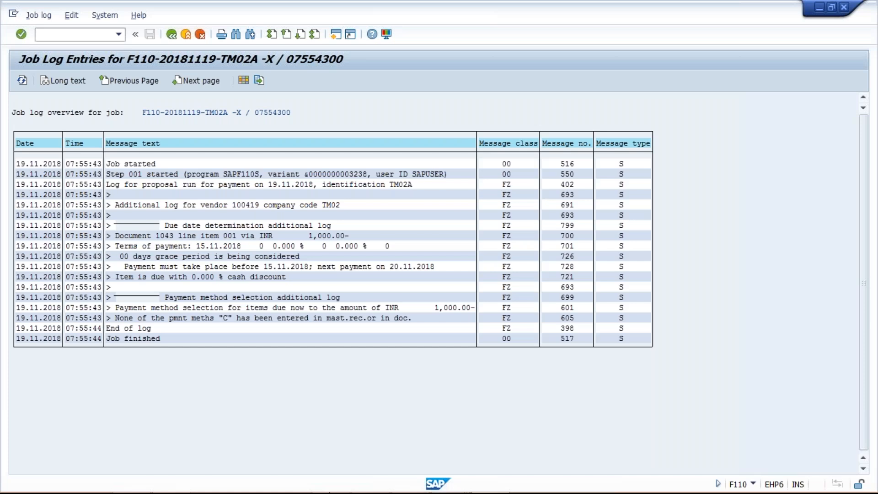
mouse_move(463, 479)
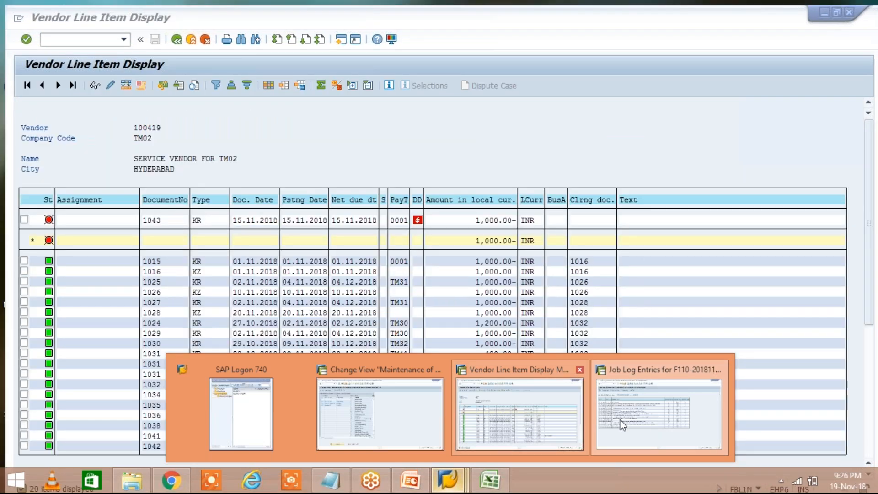
click(622, 424)
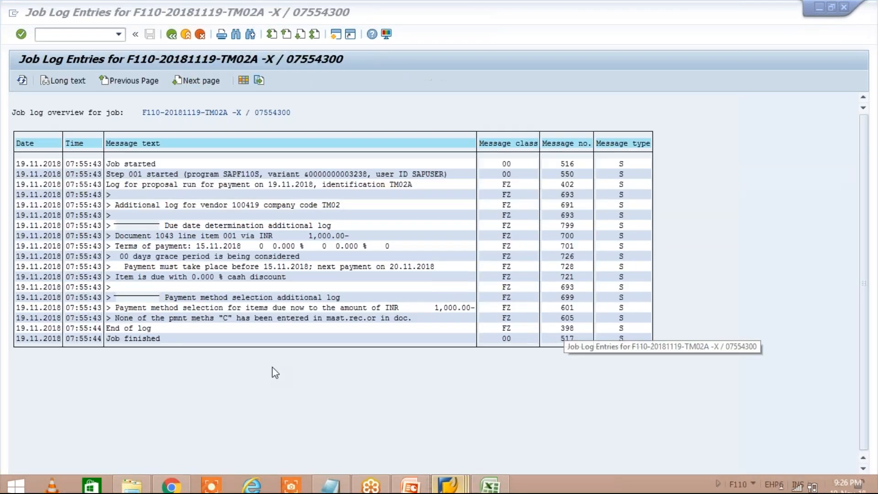
click(172, 35)
click(69, 15)
mouse_move(94, 15)
mouse_move(98, 45)
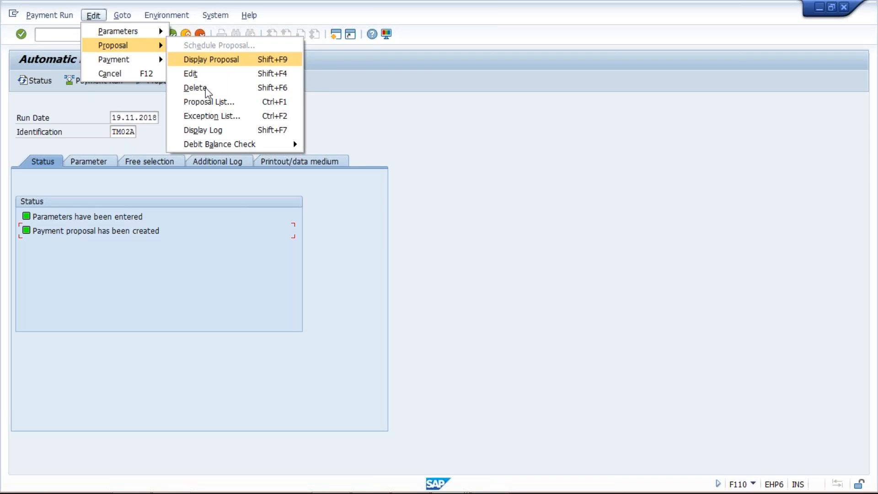
key(Return)
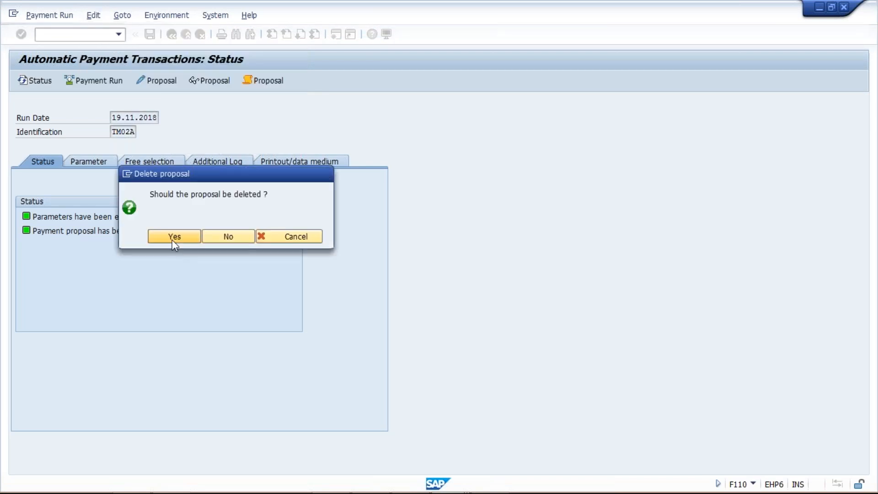
click(172, 236)
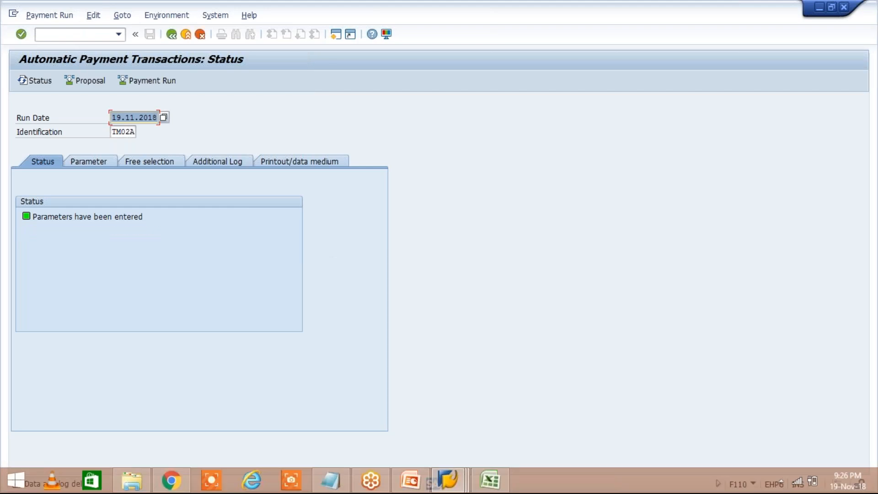
- Start transaction XK02 in a new session and open the service vendor's company code payment transactions for TM02
click(448, 480)
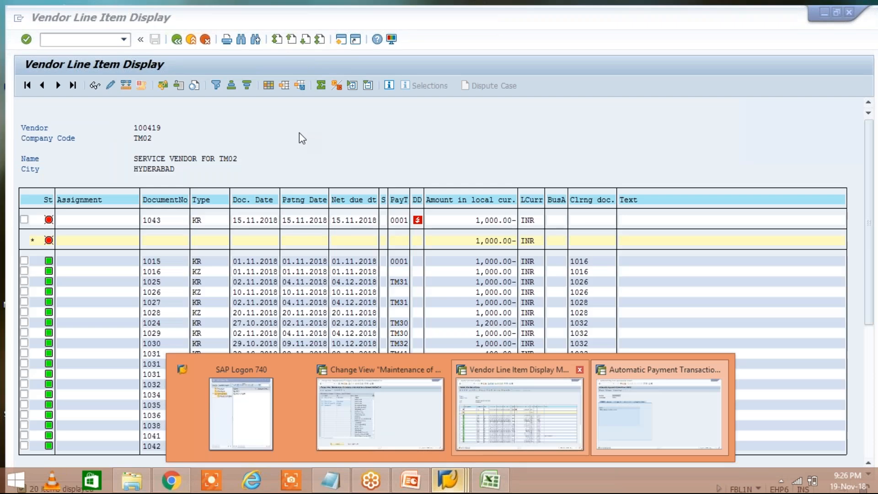
click(660, 409)
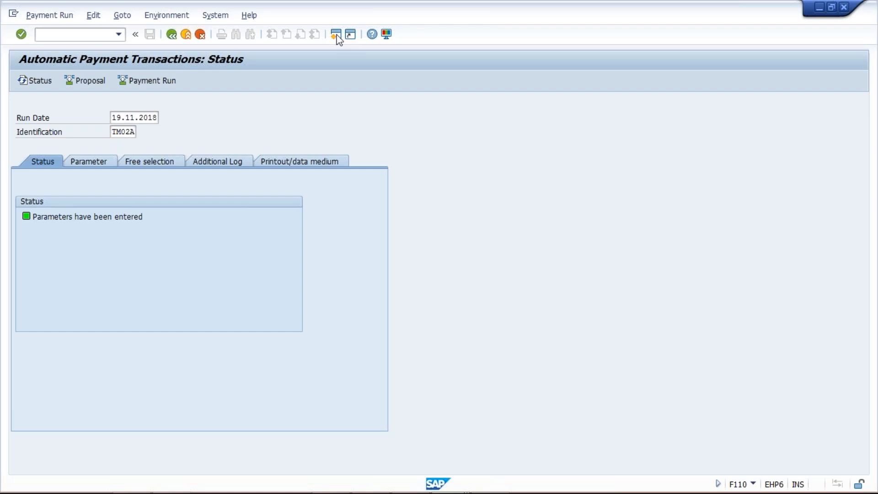
click(336, 34)
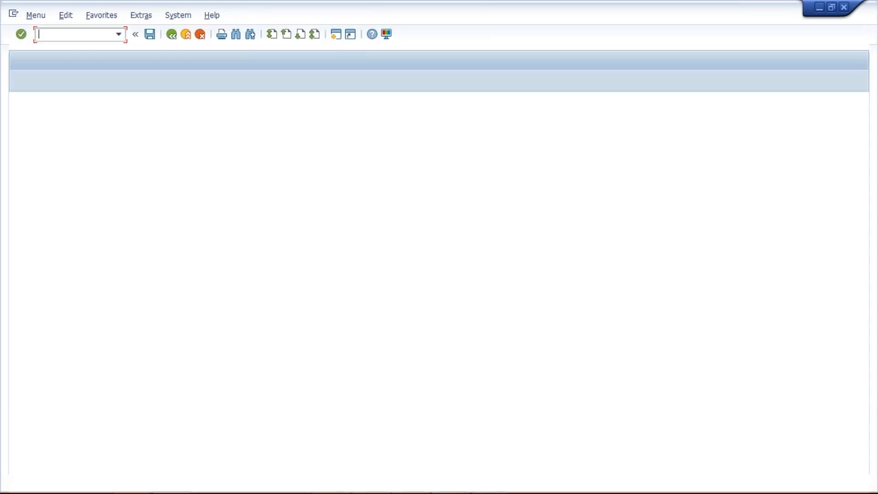
text(XK02)
key(Return)
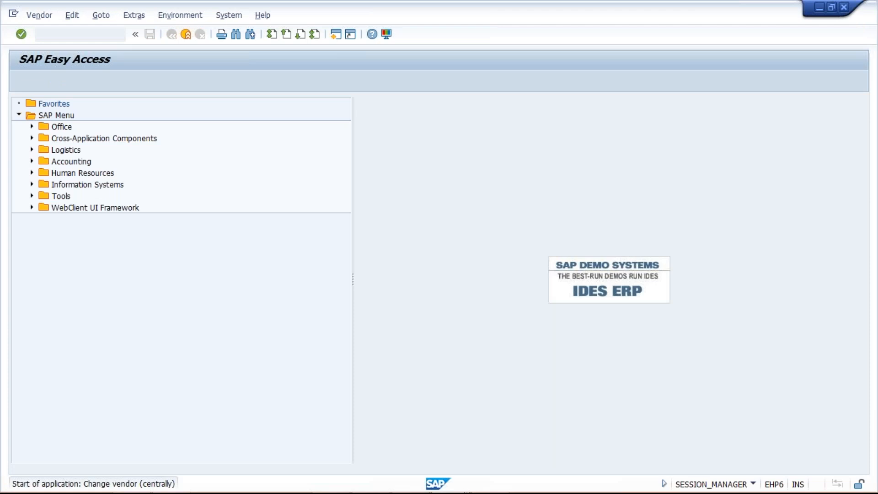
click(71, 276)
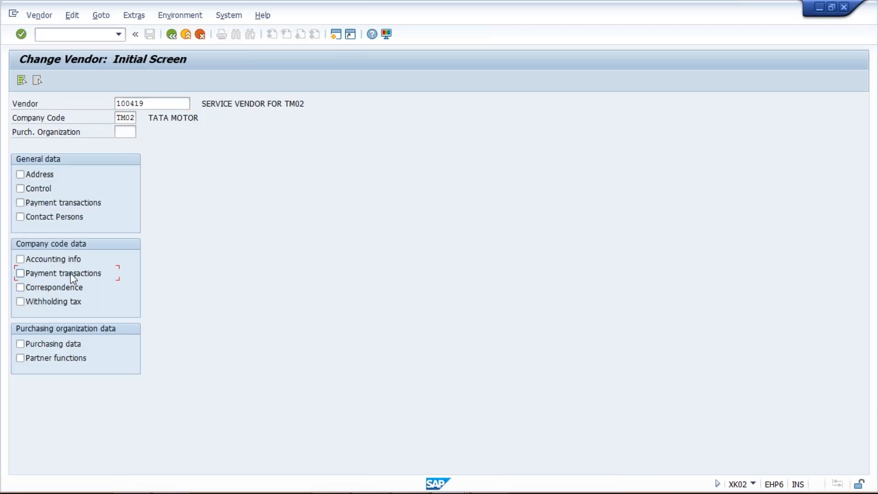
key(Return)
- Add payment method C to the vendor's existing method T and save the vendor master
click(110, 231)
text(C)
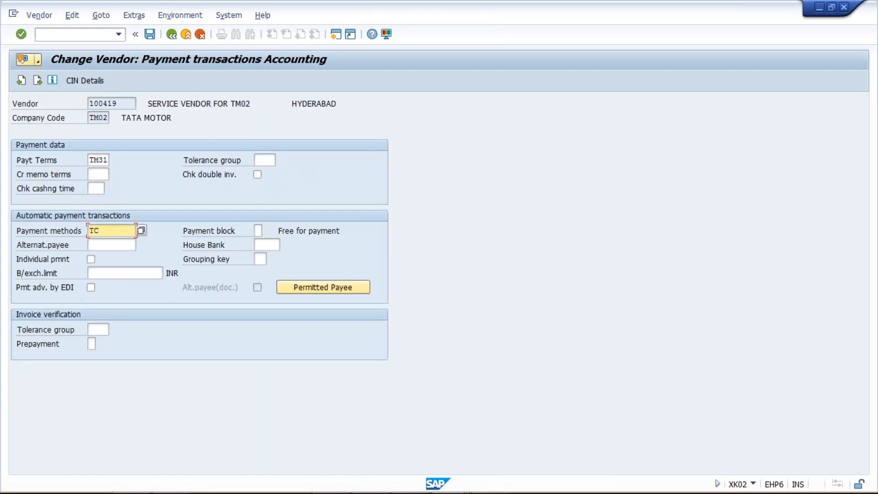
key(ctrl+s)
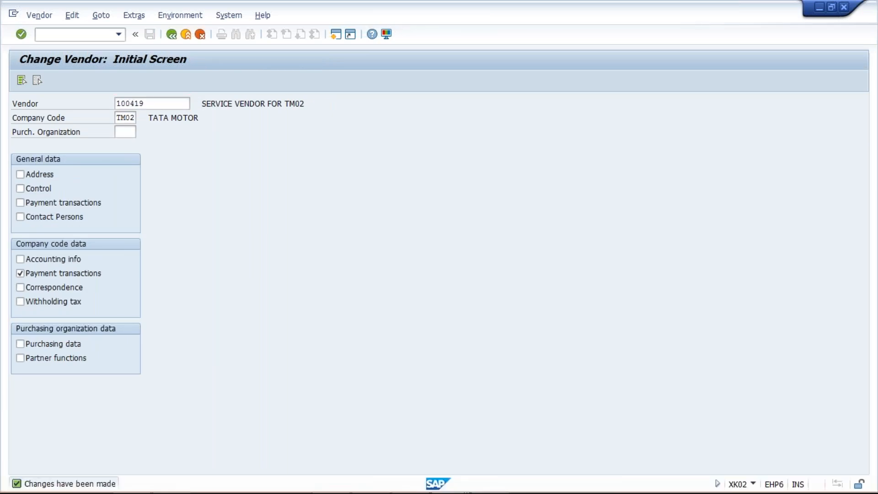
- Reopen the service vendor's company code payment transactions for TM02 and check the order of its payment methods
key(Return)
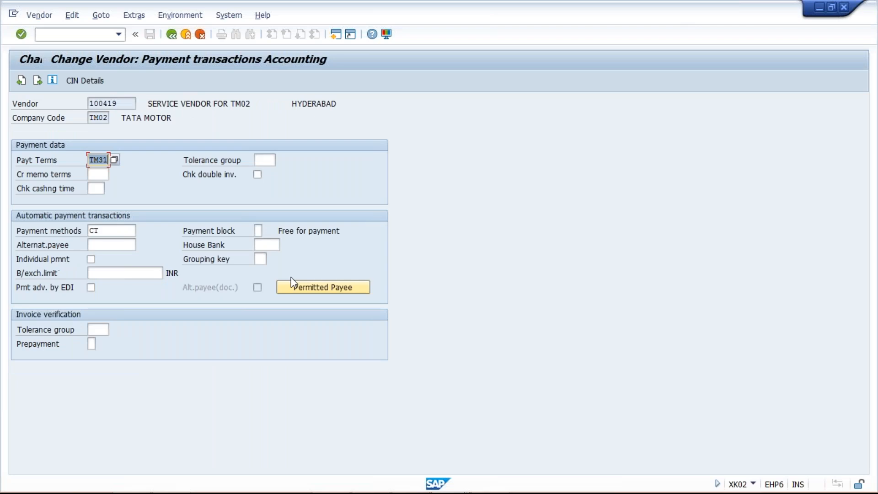
click(93, 232)
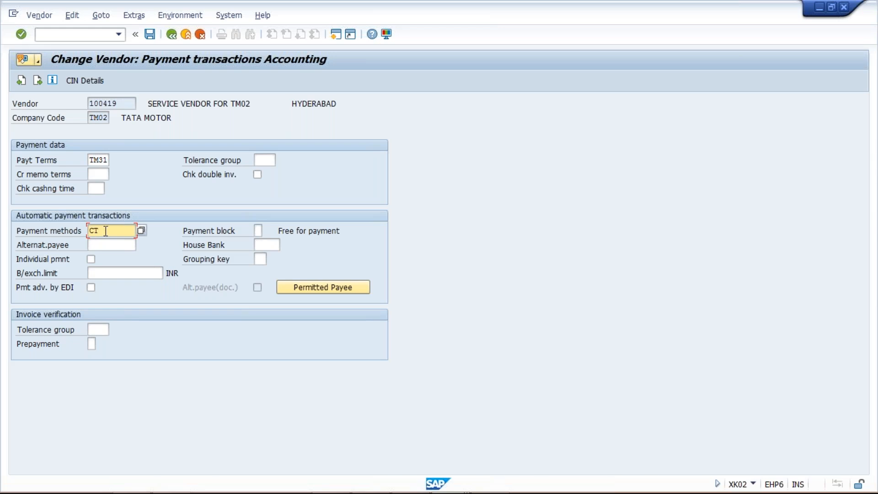
double_click(91, 230)
click(109, 230)
double_click(92, 233)
click(109, 234)
- Return to F110 run TM02A, schedule the payment proposal to start immediately and check its job log for the bank selection
key(alt+Tab)
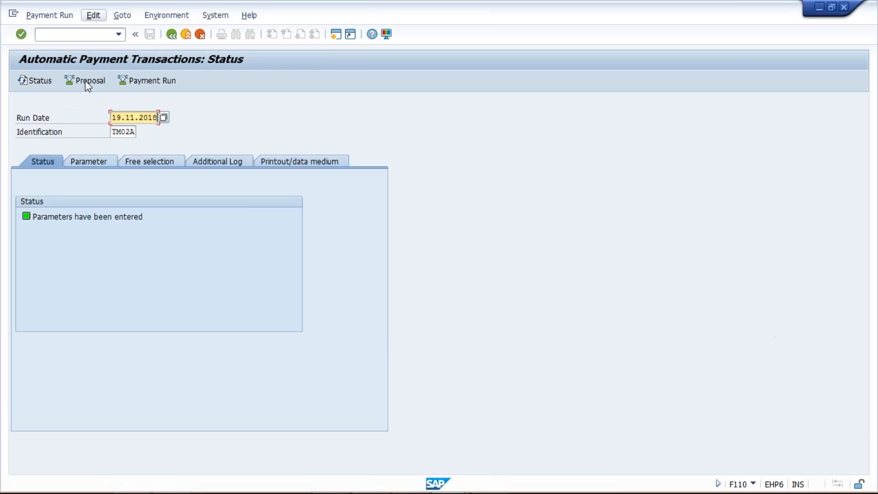
click(85, 80)
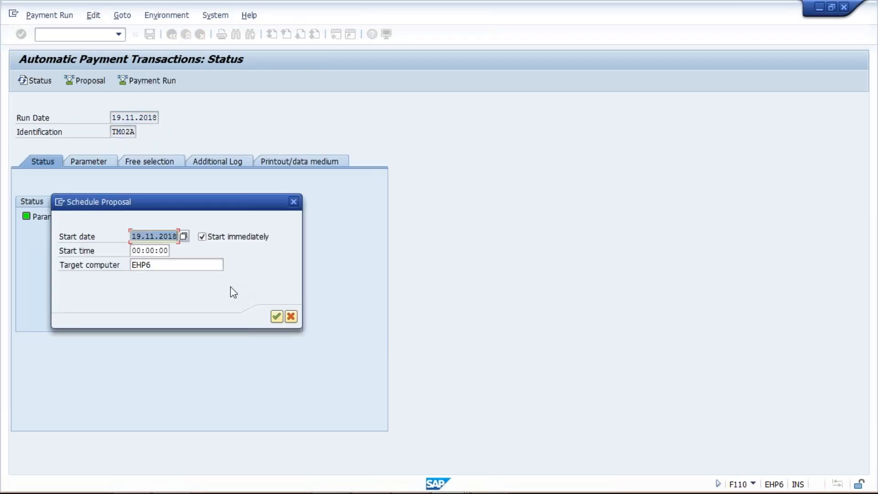
click(277, 316)
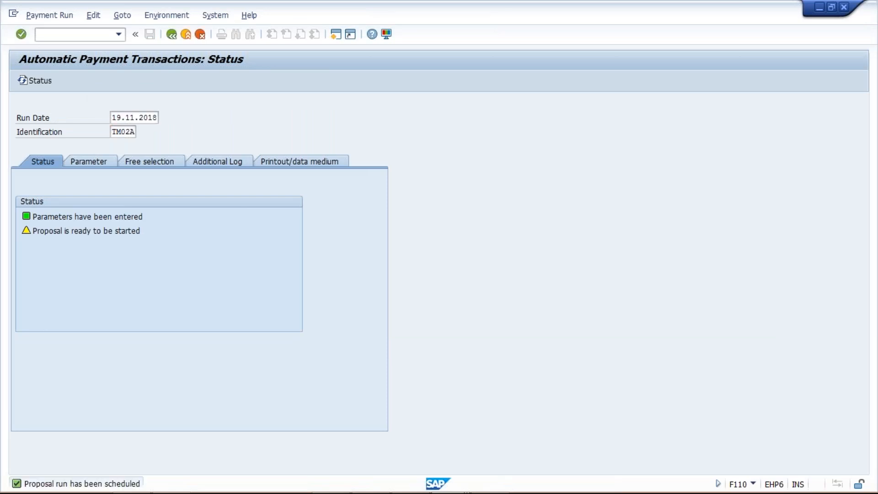
key(Return)
click(265, 80)
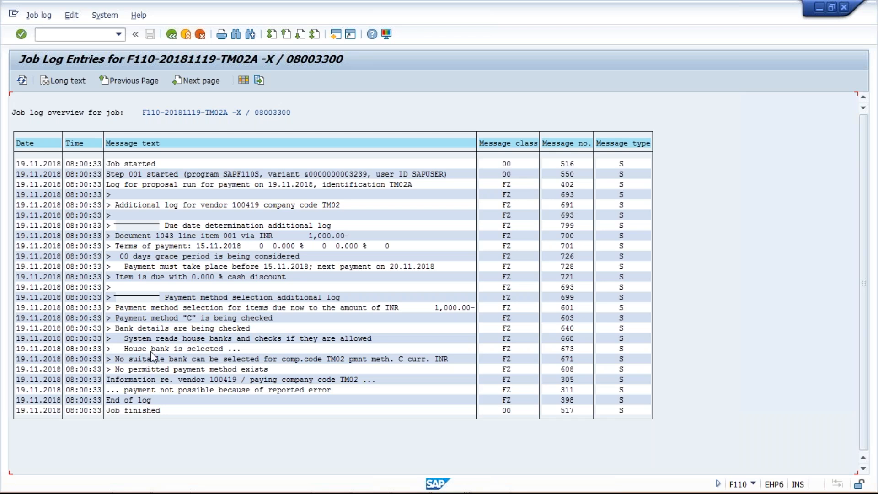
click(126, 362)
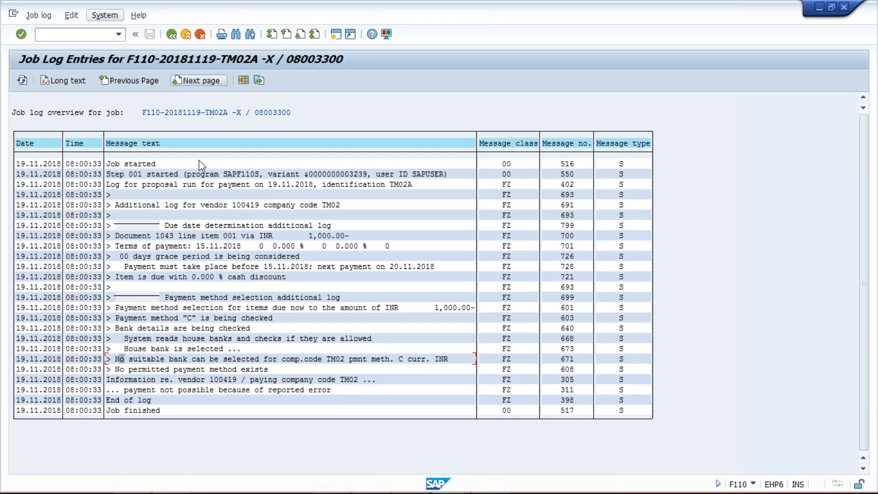
- Switch to the FBZP customizing session and open the bank determination ranking order for paying company code TM02 in change mode
mouse_move(462, 484)
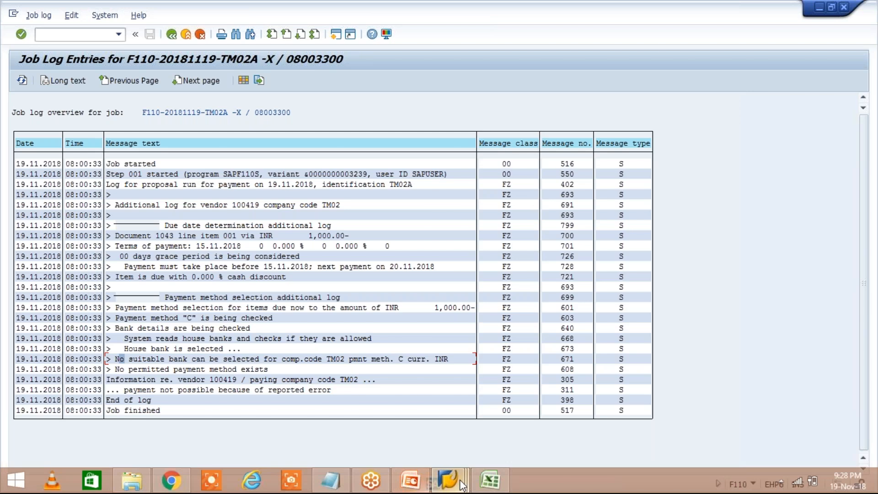
click(463, 484)
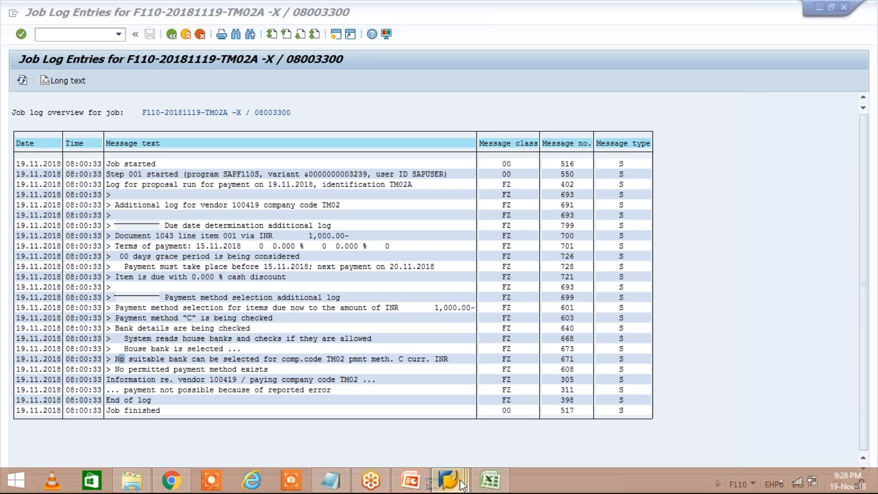
click(463, 484)
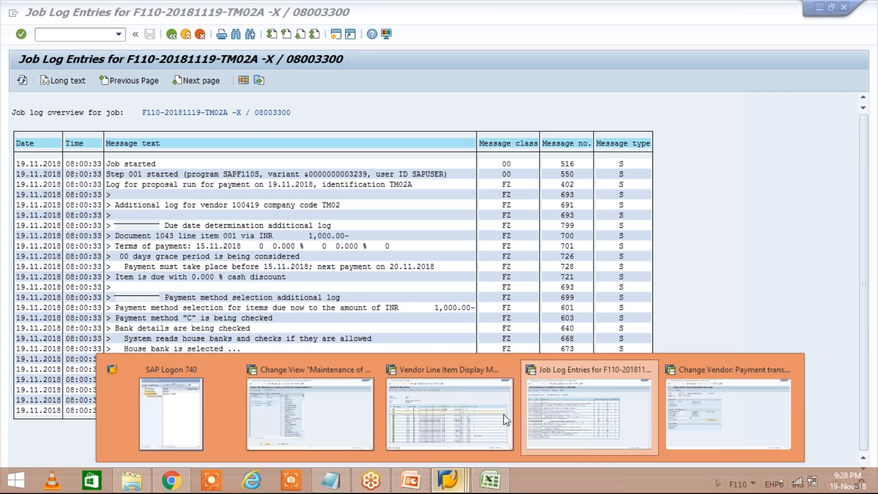
mouse_move(504, 415)
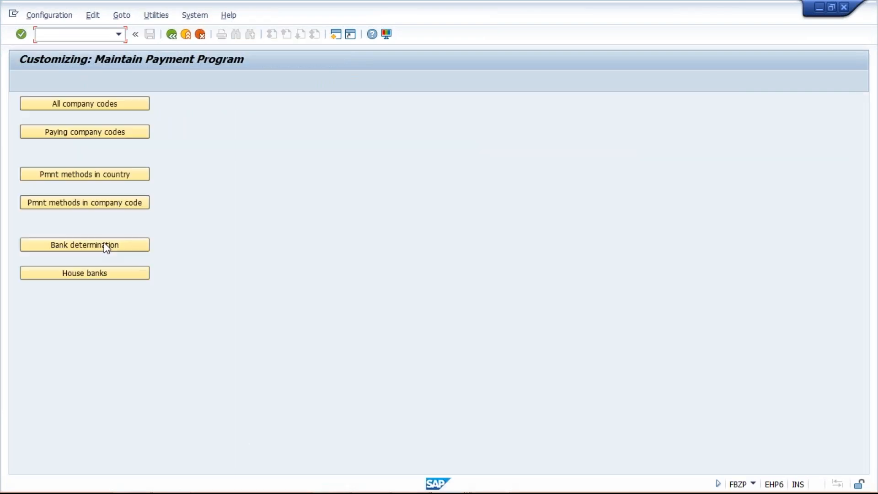
click(106, 248)
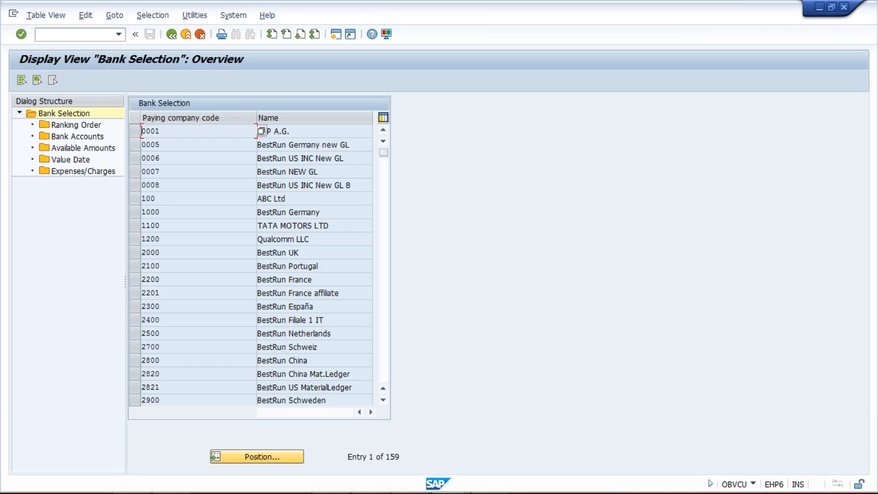
click(257, 457)
text(T)
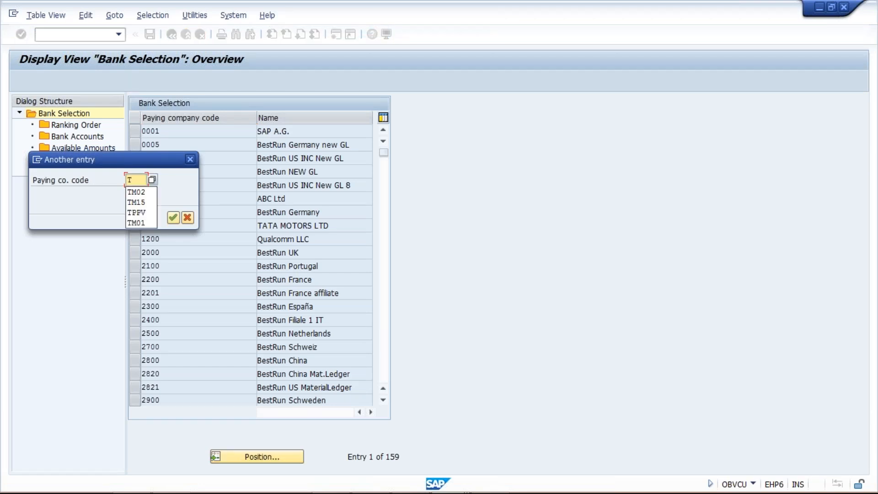
key(Return)
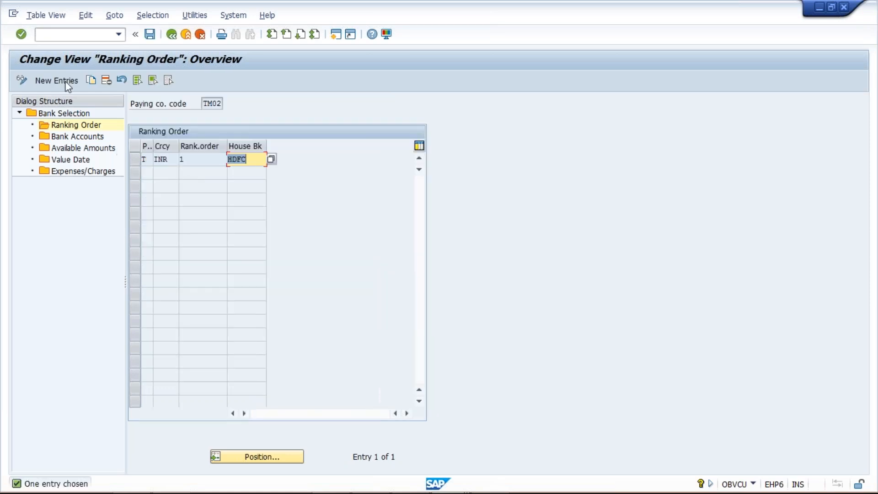
- Add a ranking order entry with payment method C, currency INR, rank 1 and house bank HDFC
click(66, 81)
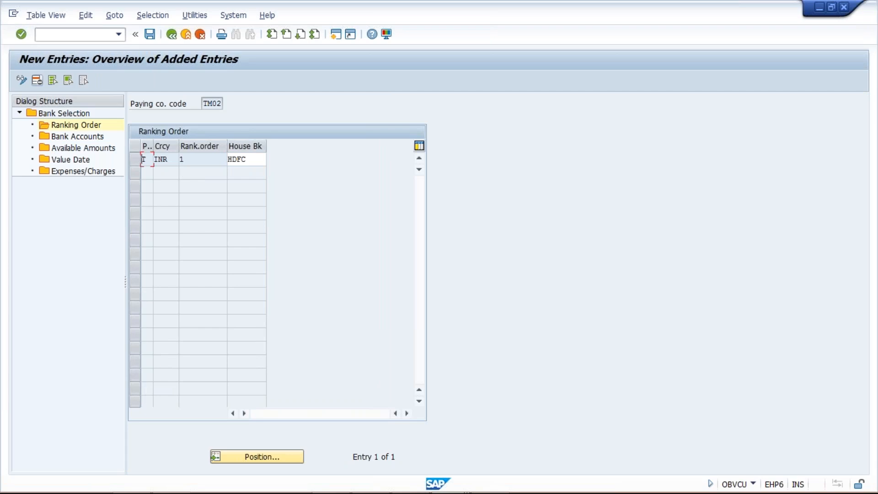
key(Tab)
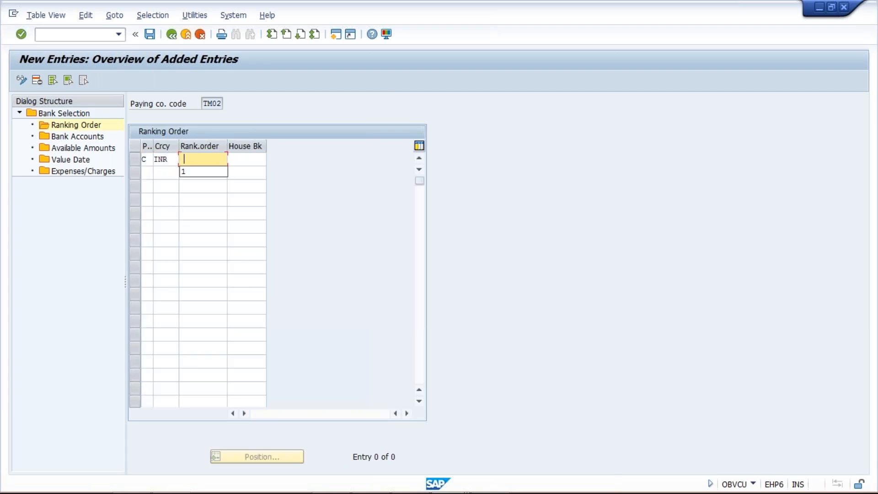
key(Down)
key(Return)
key(Tab)
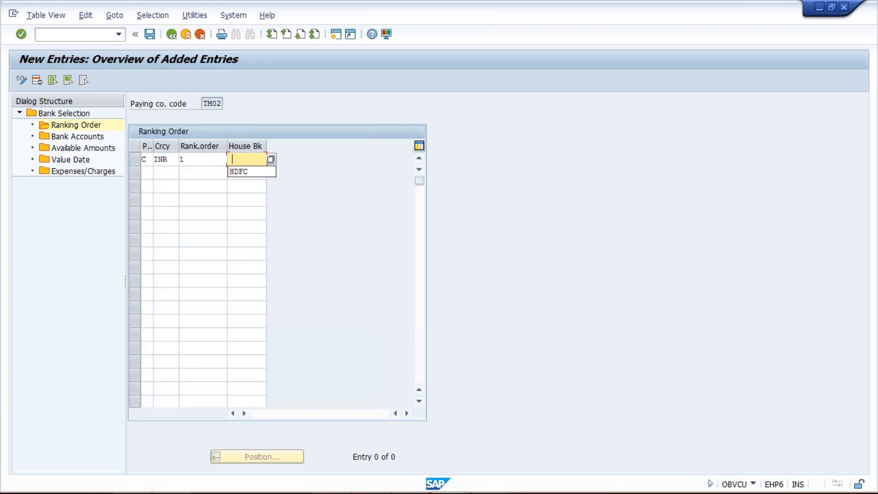
key(Down)
key(Return)
key(Return)
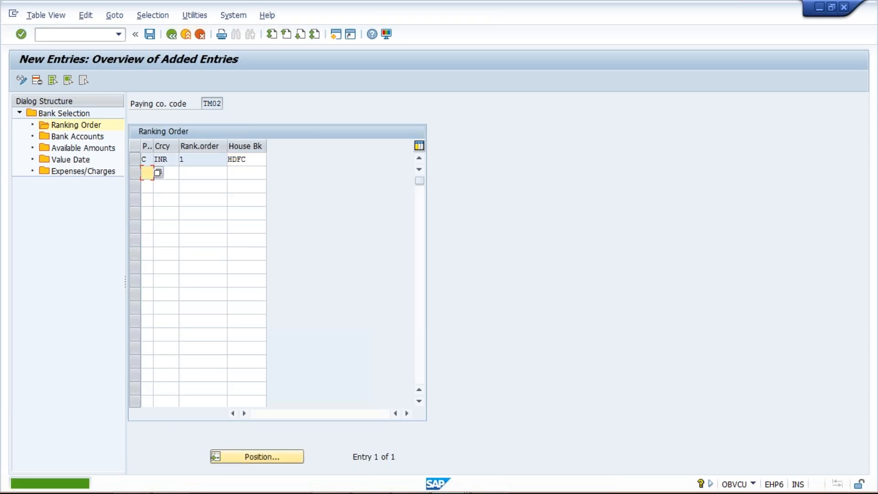
- Open the bank accounts for TM02 and copy the HDFC entry of method T as a new entry with payment method C
double_click(73, 137)
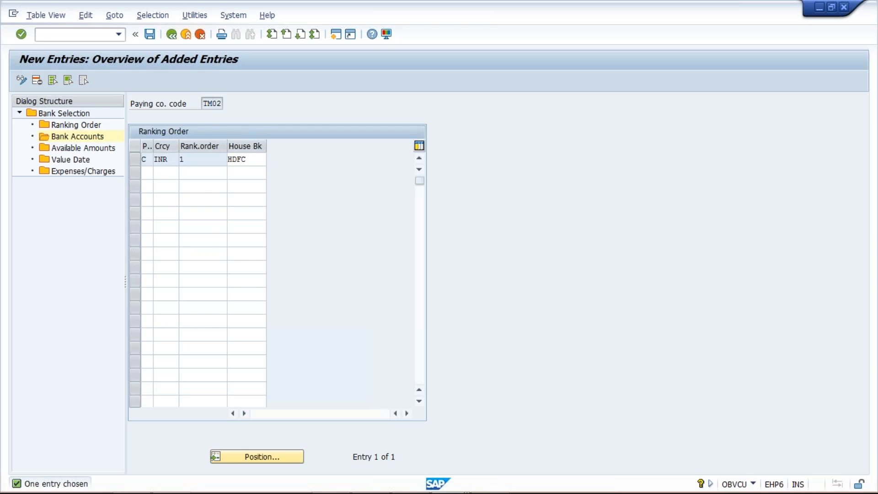
click(136, 159)
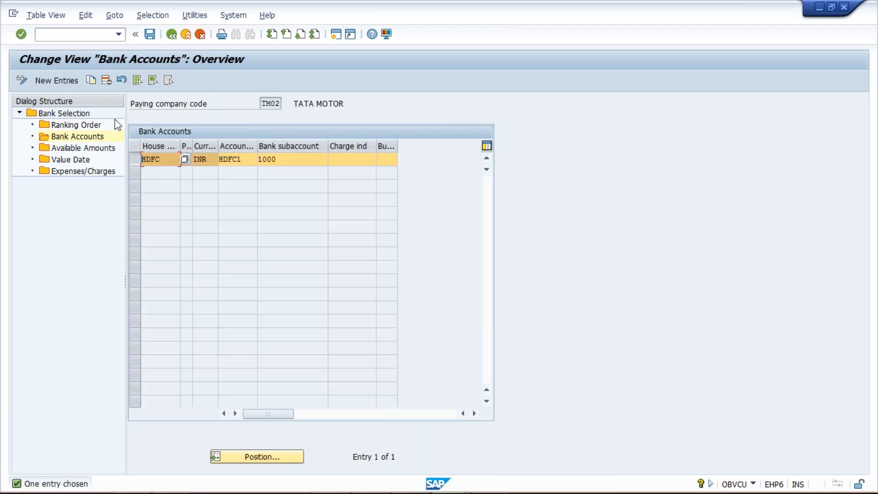
click(93, 81)
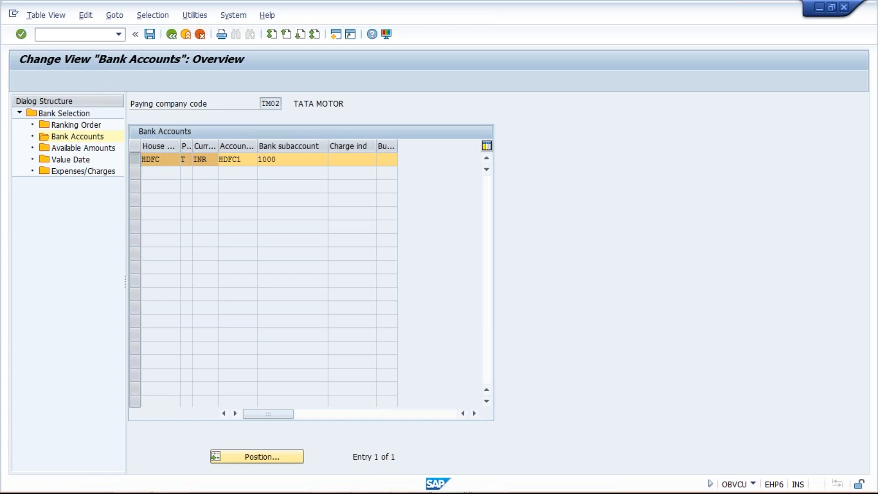
key(Tab)
text(C)
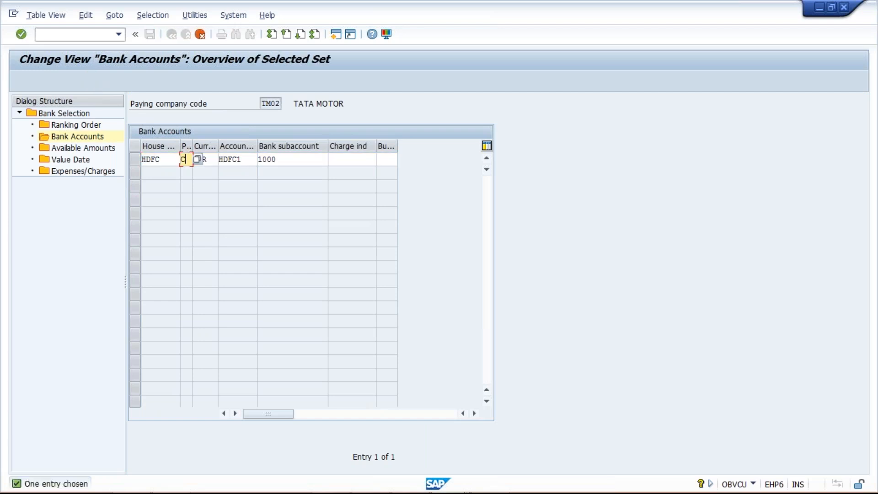
key(Return)
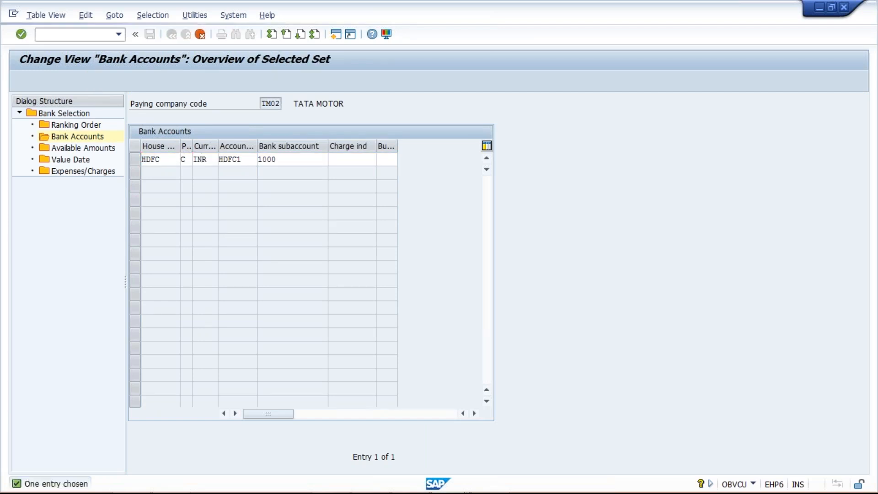
key(Return)
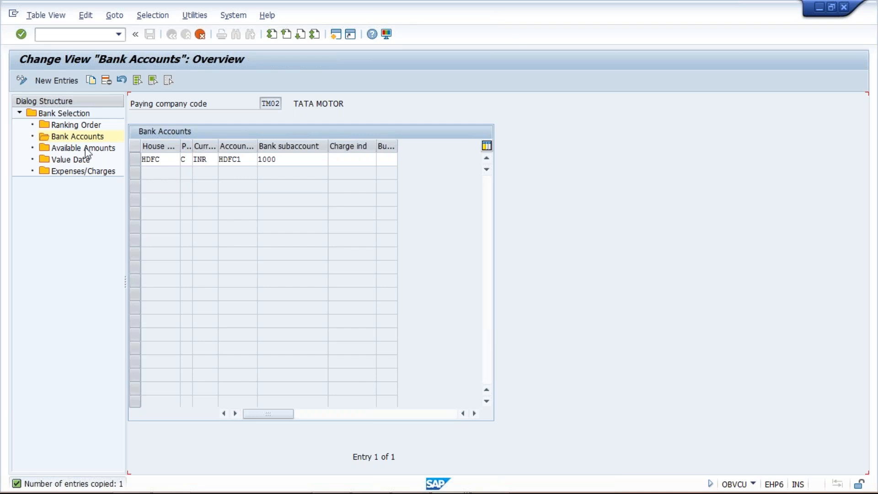
- Check the available amounts for house bank HDFC and save the bank determination under the proposed customizing request
double_click(85, 149)
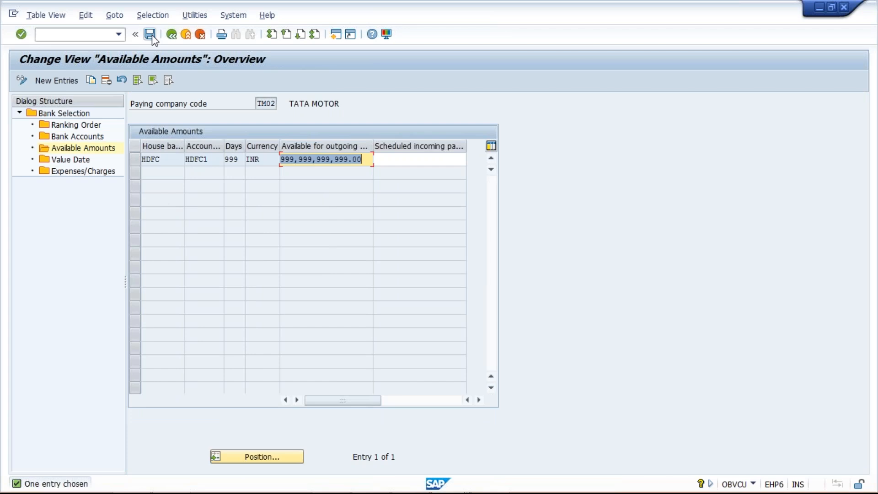
click(151, 37)
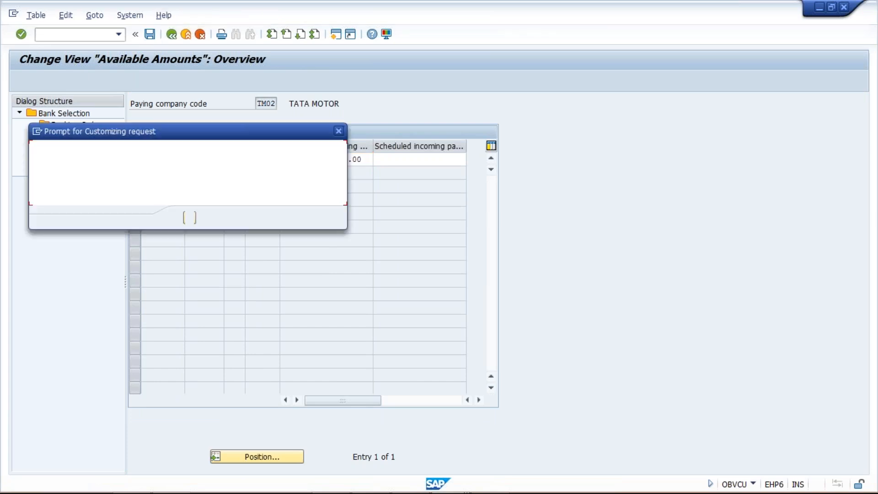
key(Return)
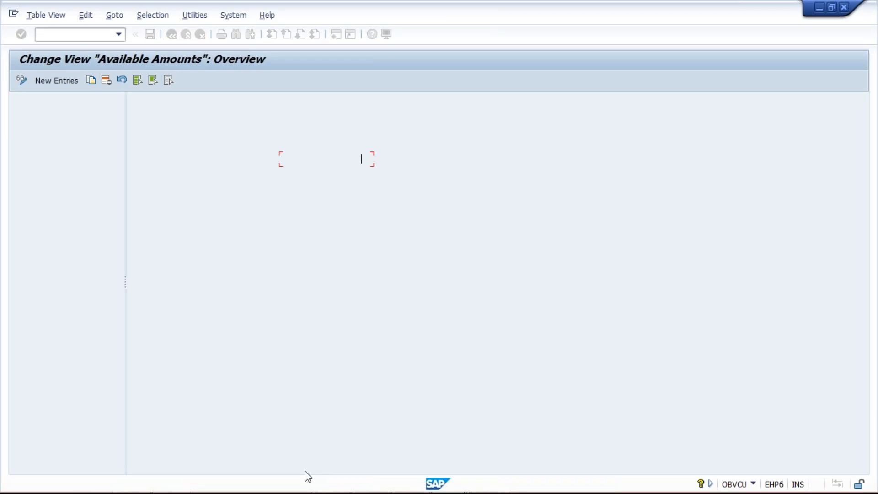
- Return to F110 run TM02A, delete the existing payment proposal and schedule a new one to start immediately
mouse_move(446, 482)
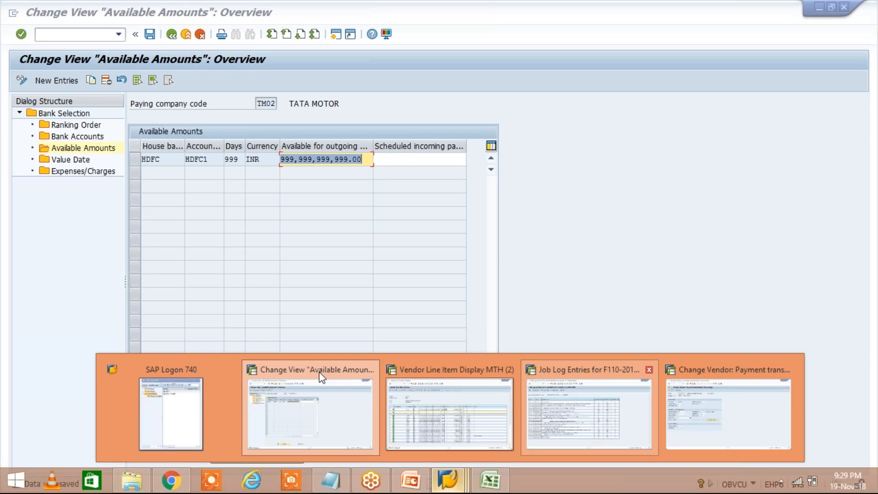
click(589, 411)
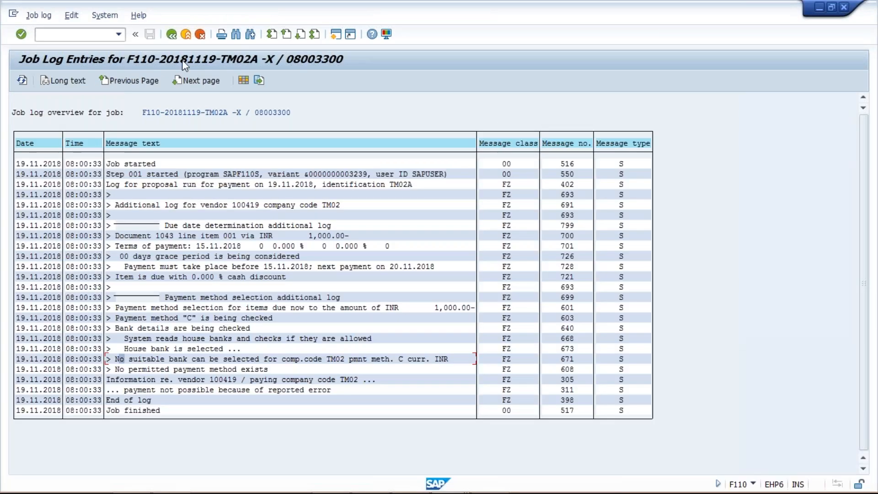
click(173, 36)
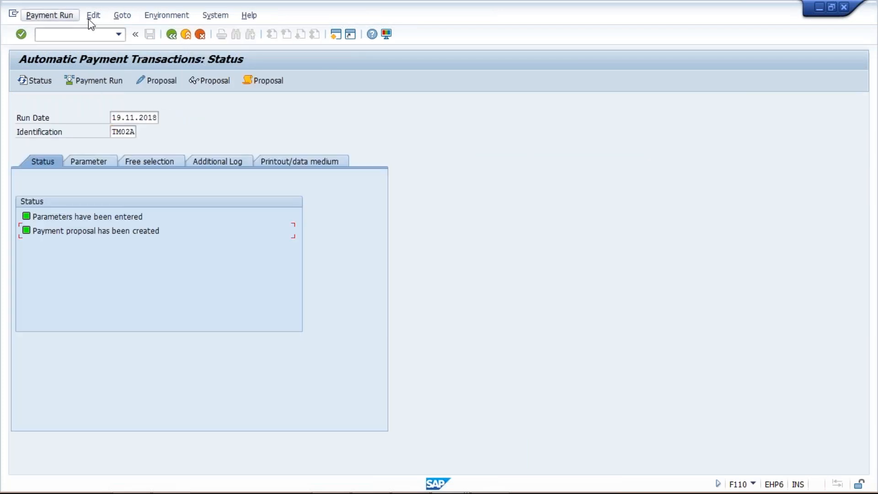
click(92, 16)
mouse_move(100, 44)
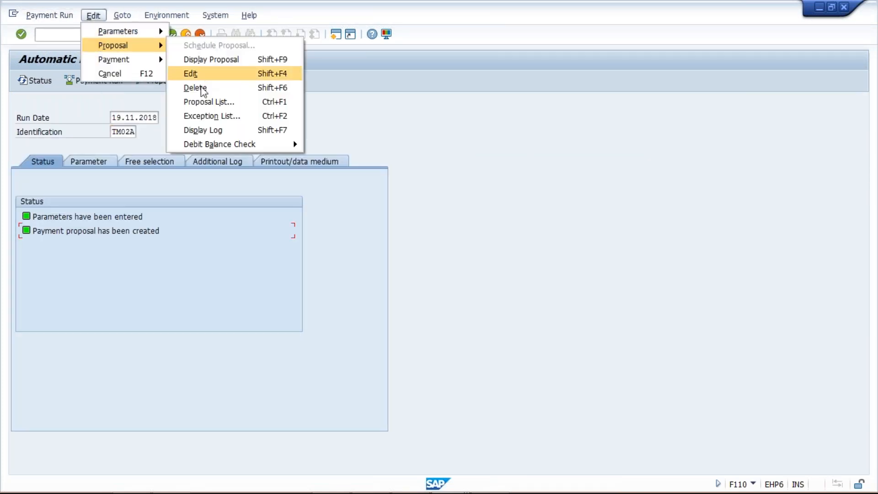
click(195, 88)
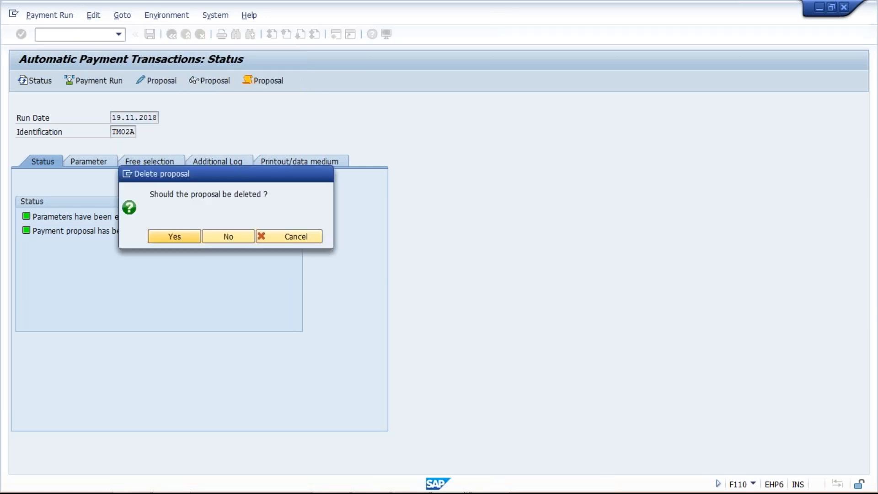
key(Return)
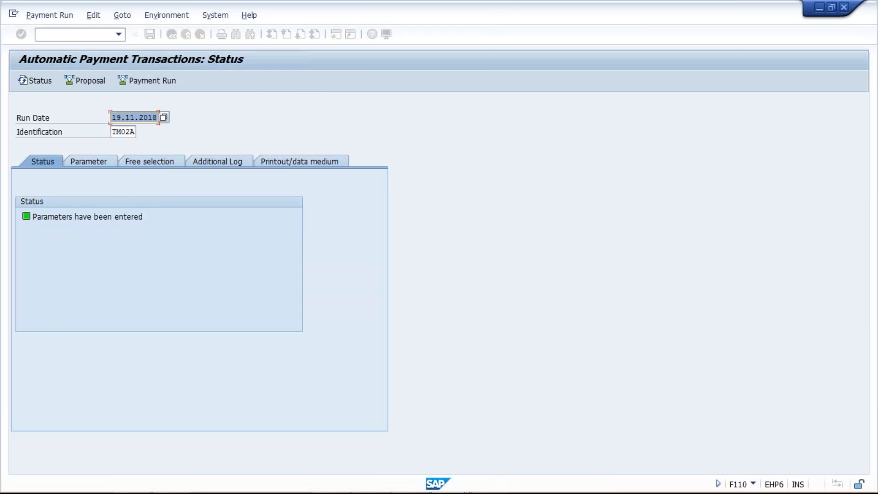
click(93, 81)
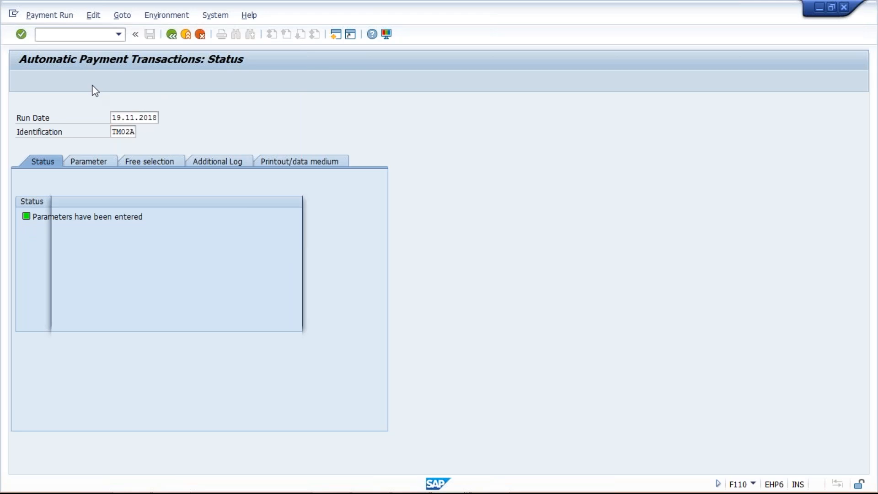
click(277, 317)
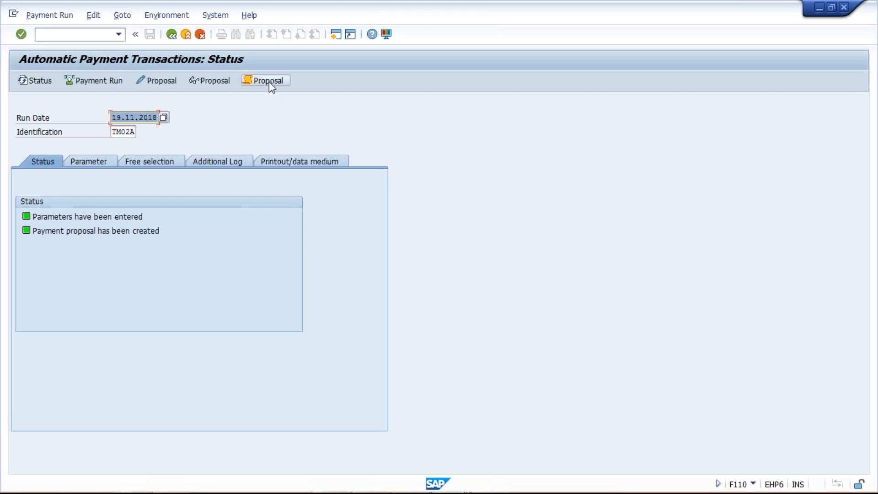
- Display the job log of the new TM02A payment proposal and review its payment method and posting entries down to the end
click(269, 81)
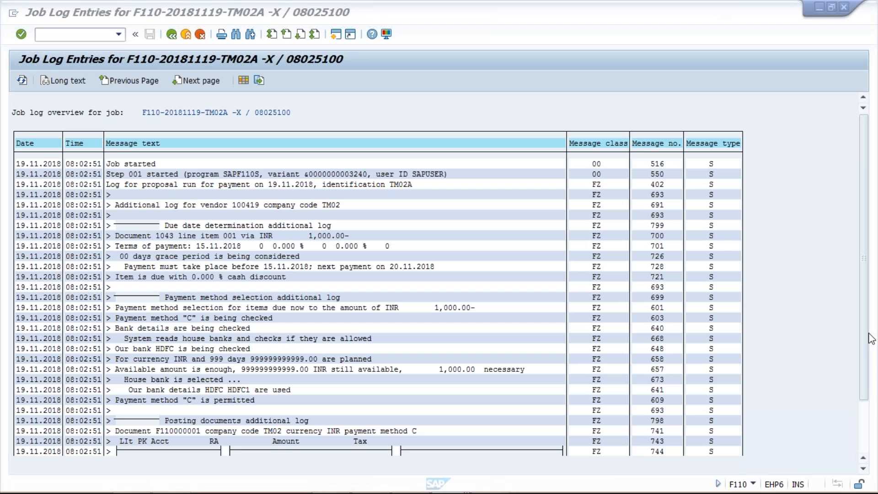
drag(865, 339, 865, 390)
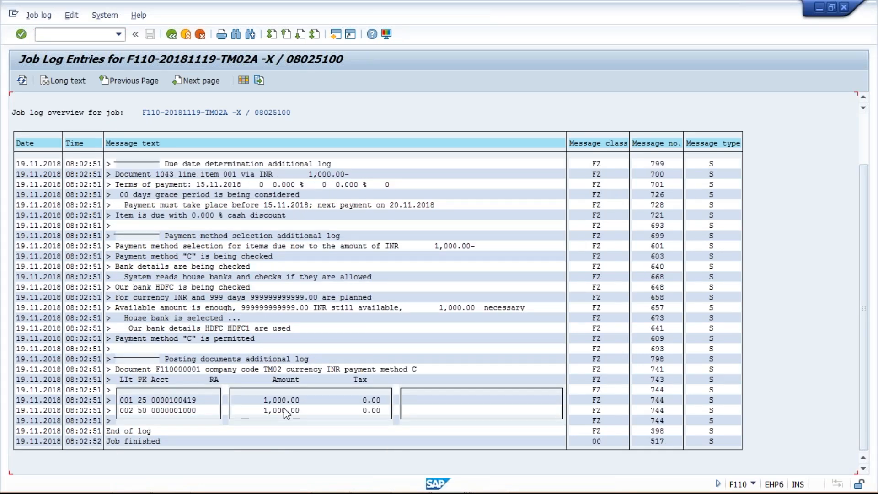
click(234, 176)
click(244, 185)
- Switch to the Class workbook in Excel and fill row 5 with APP C, DOC. XX, VENDR C and RESULT RUN SUC
mouse_move(503, 485)
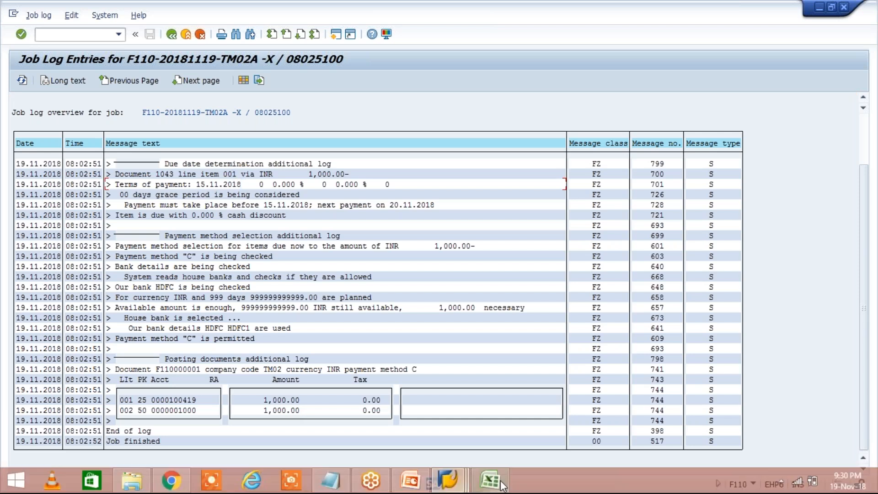
click(503, 485)
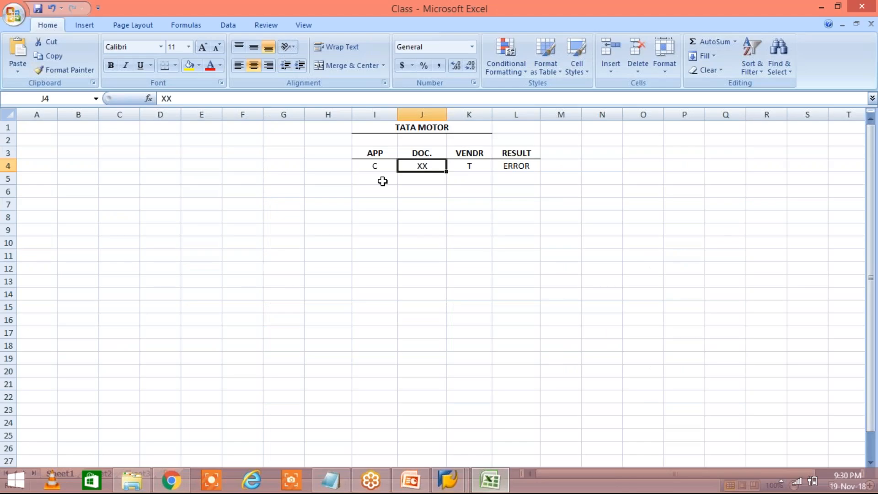
click(382, 182)
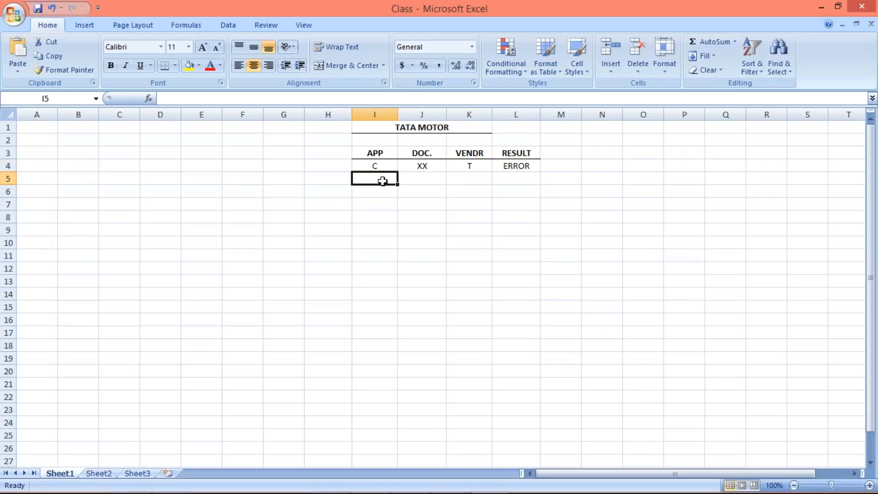
text(C)
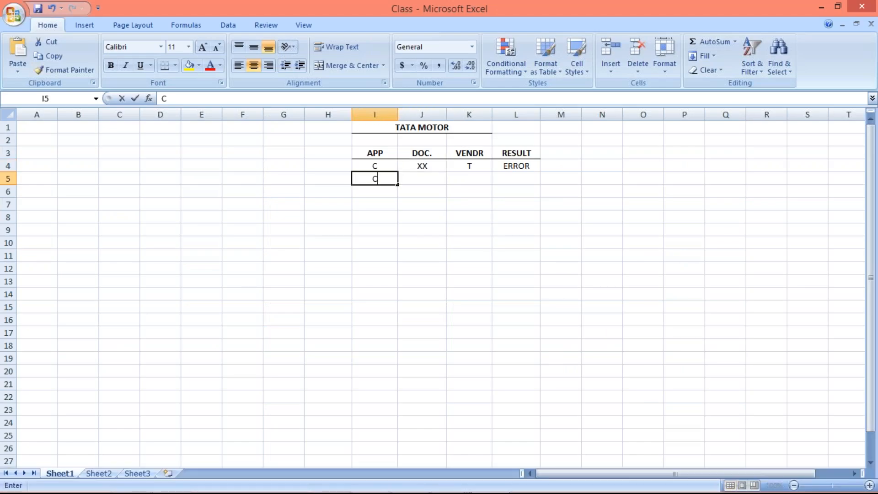
key(Tab)
text(X)
key(Tab)
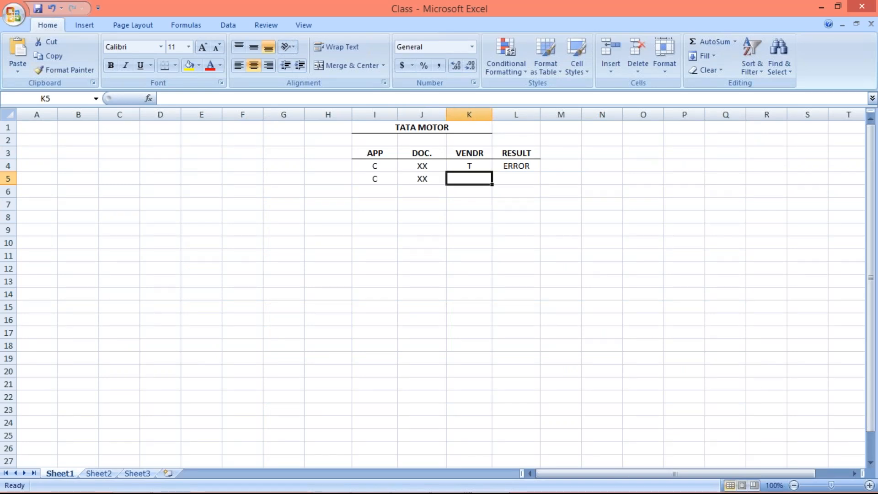
text(C)
key(Tab)
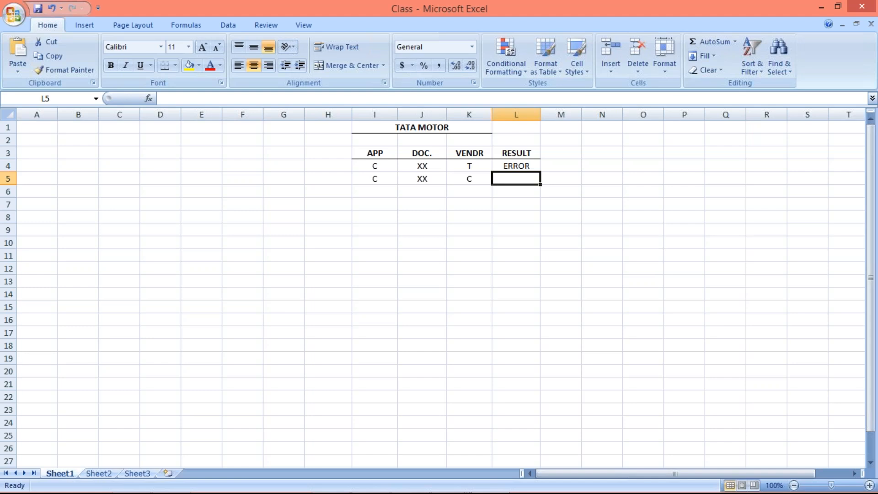
text(RUN S)
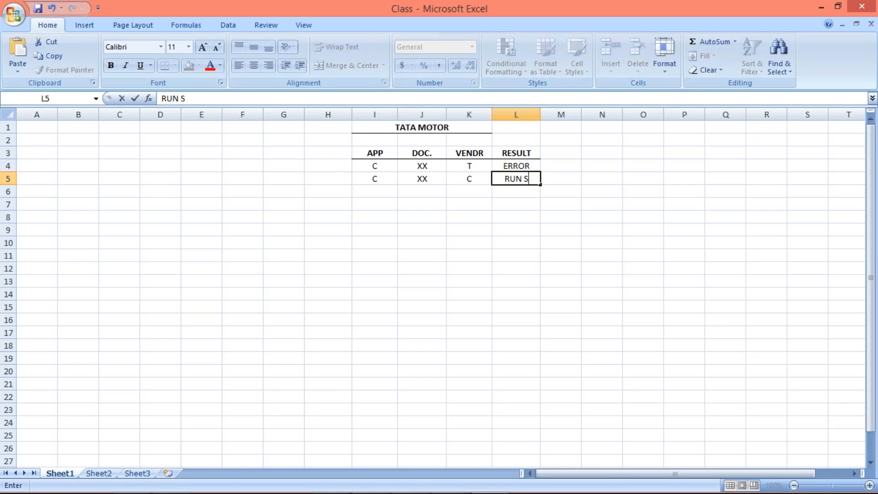
text(UC.)
key(Return)
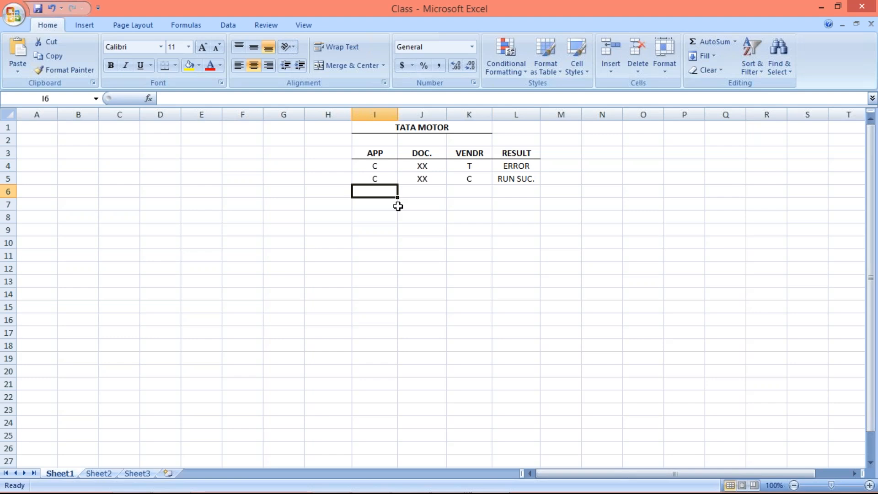
- Enter the next test case in row 6 with APP C, DOC. T and VENDR C
key(alt)
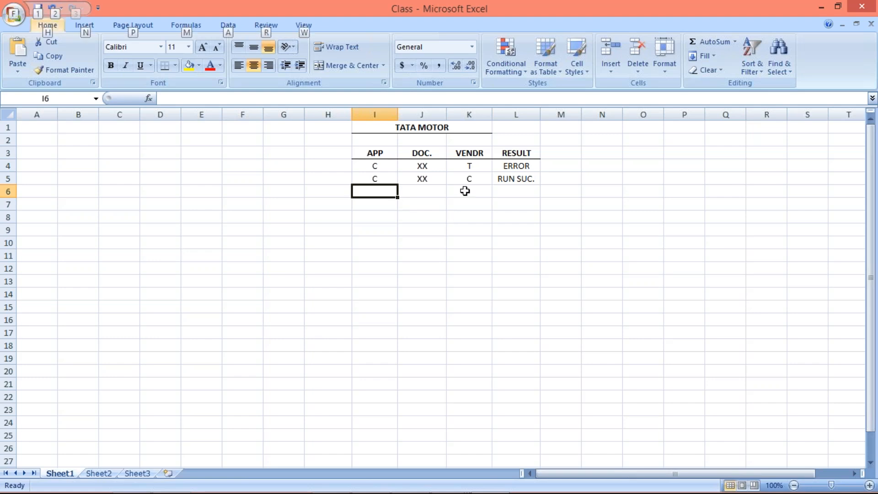
key(alt)
click(464, 192)
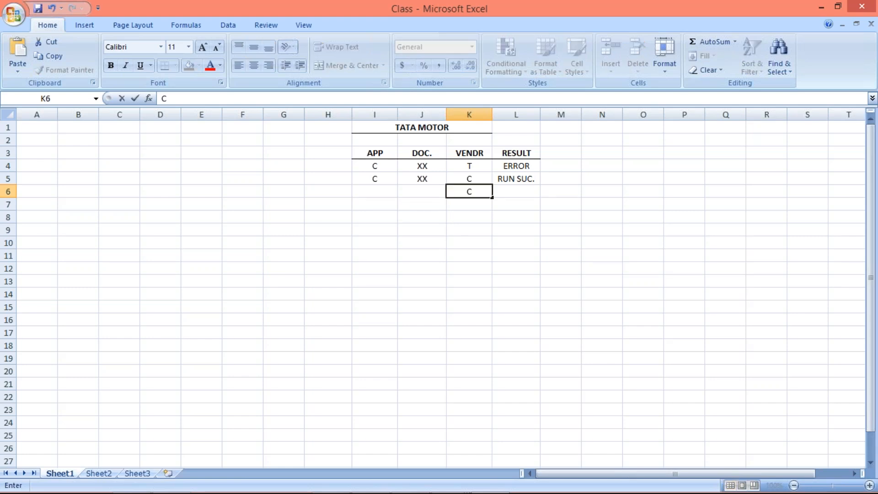
key(Left)
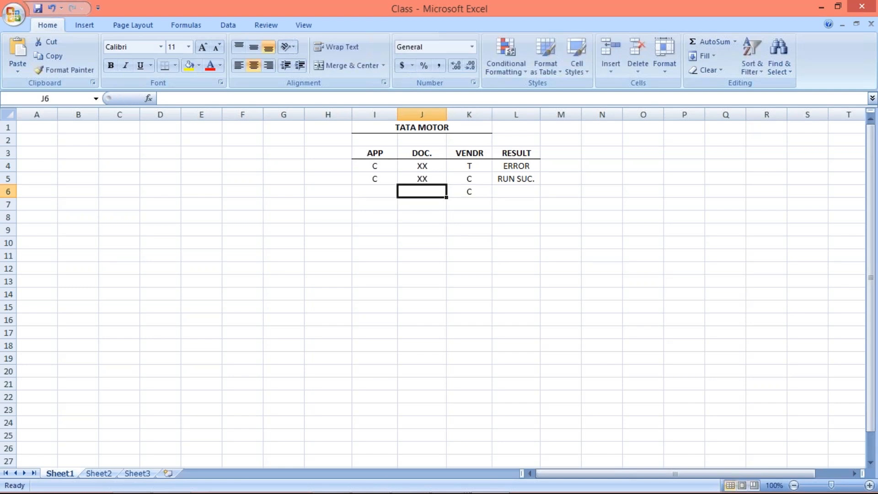
text(T)
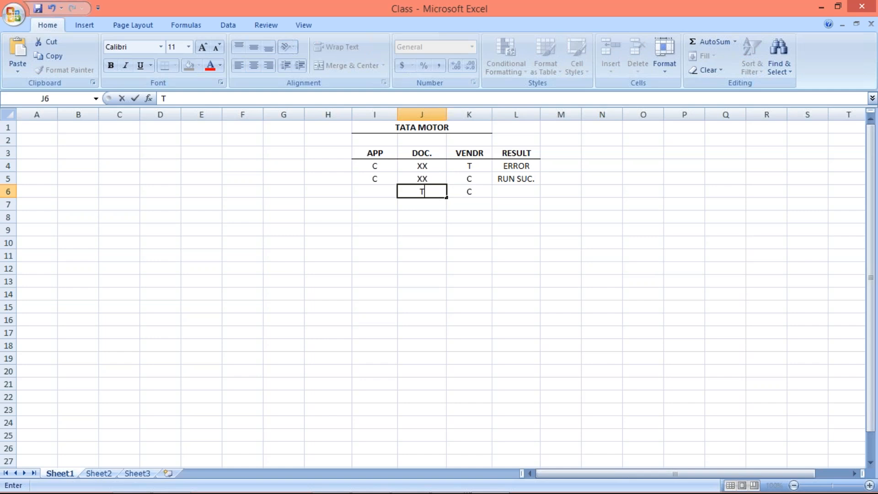
key(Left)
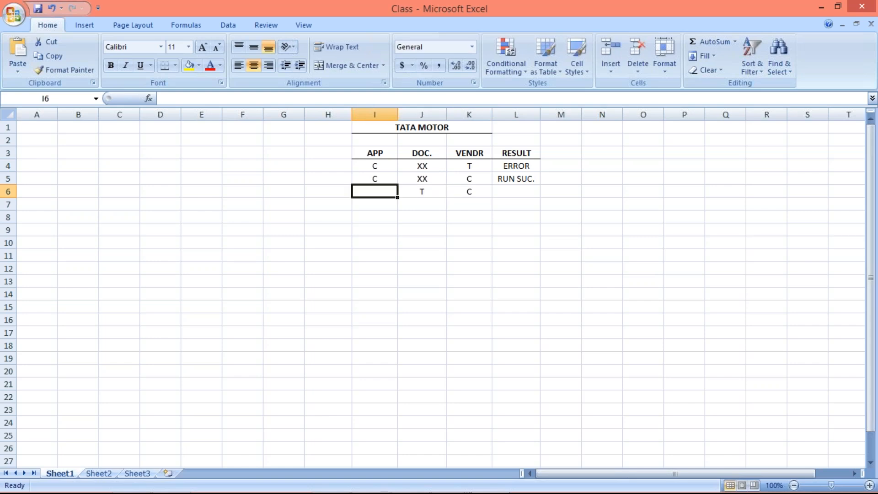
text(T)
key(BackSpace)
text(C)
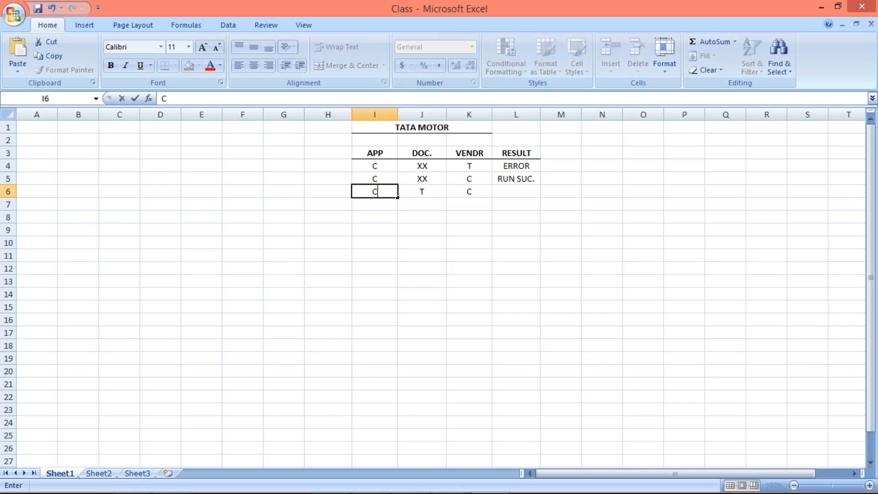
key(Return)
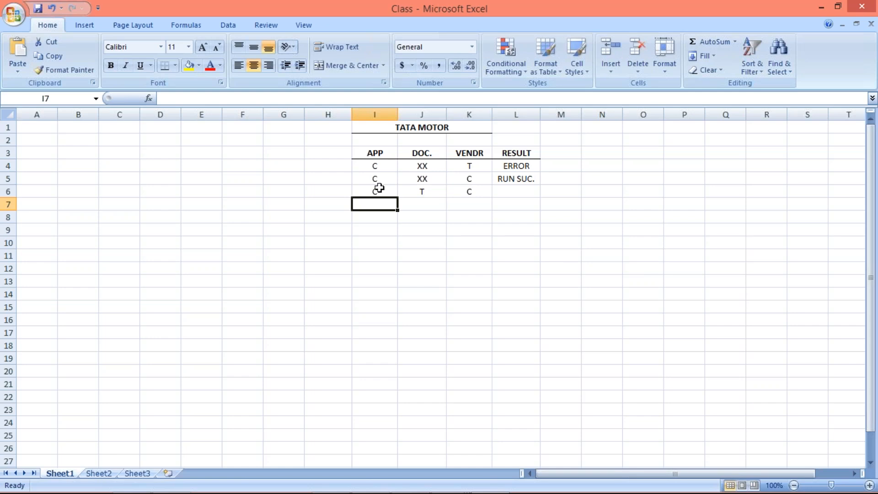
click(375, 189)
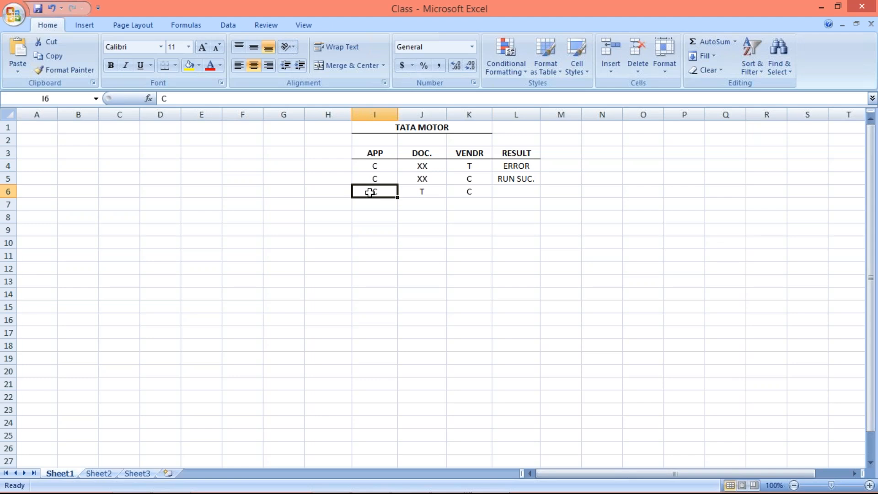
click(422, 192)
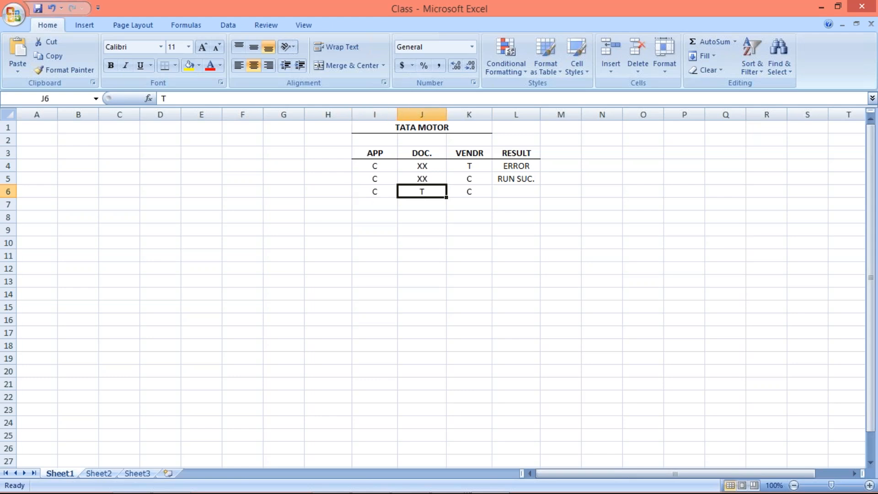
click(466, 193)
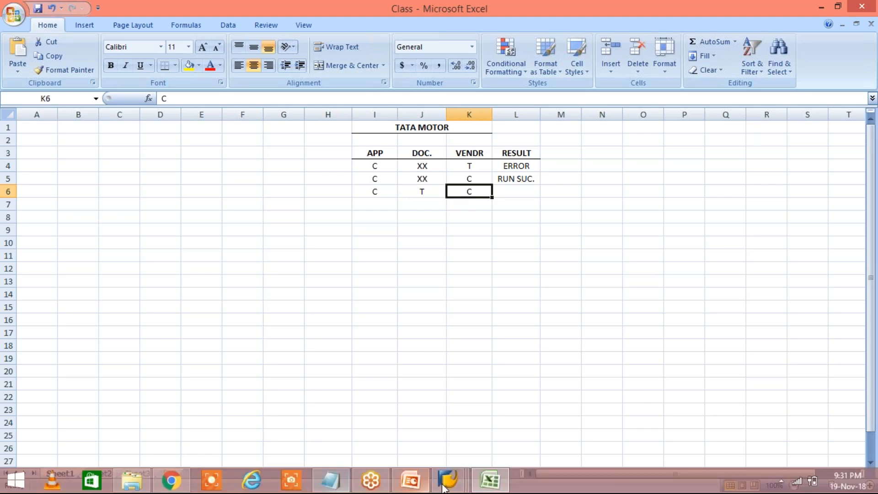
- Switch to the Change Vendor session in SAP, set the vendor's payment methods to C only and save the vendor
mouse_move(447, 479)
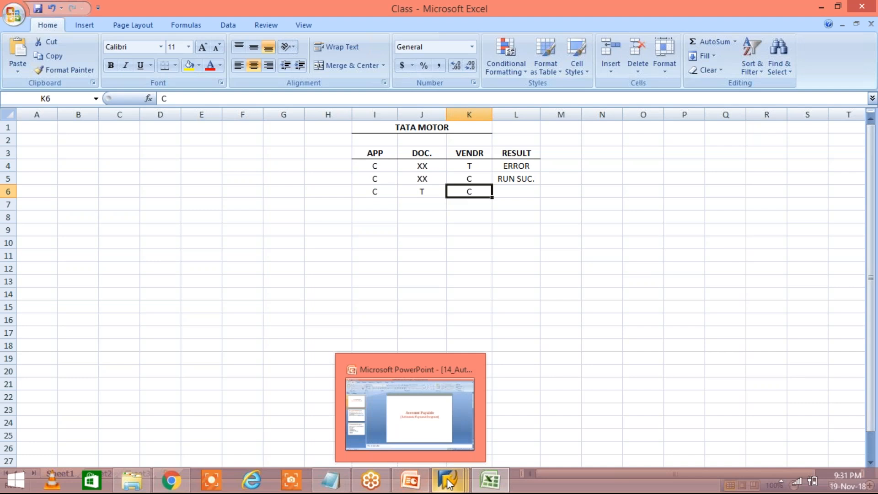
click(447, 479)
click(556, 431)
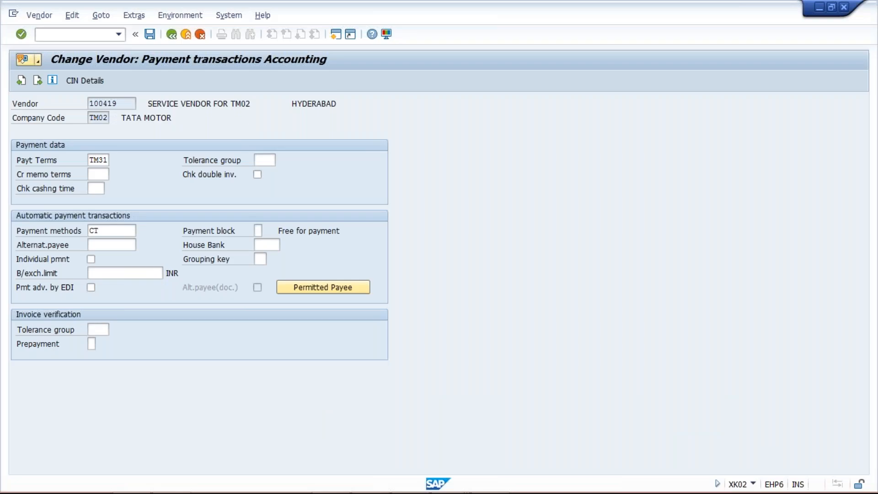
click(95, 230)
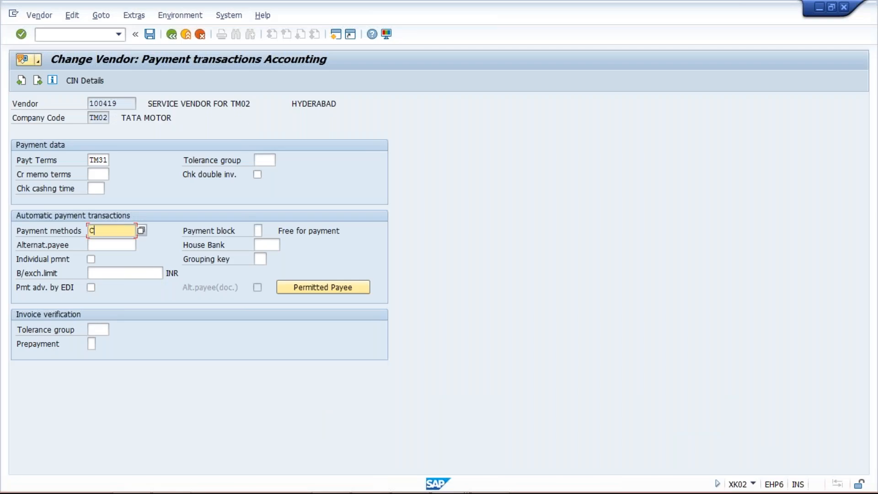
key(Return)
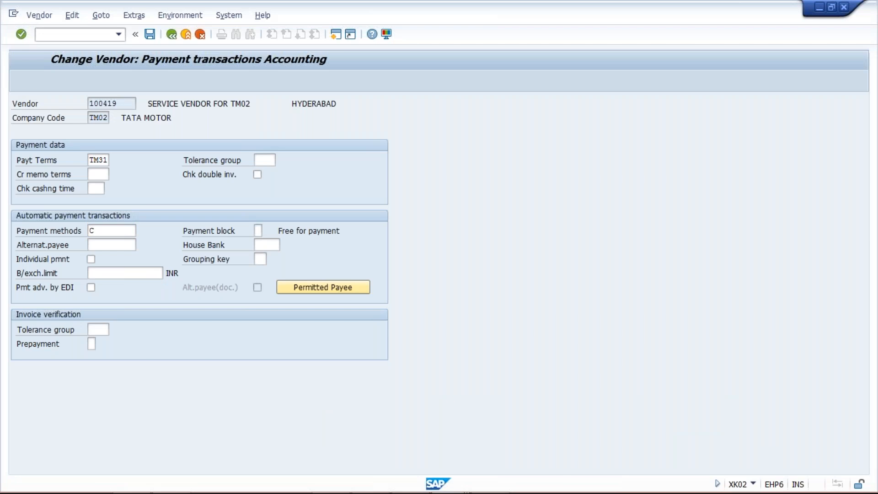
key(ctrl+s)
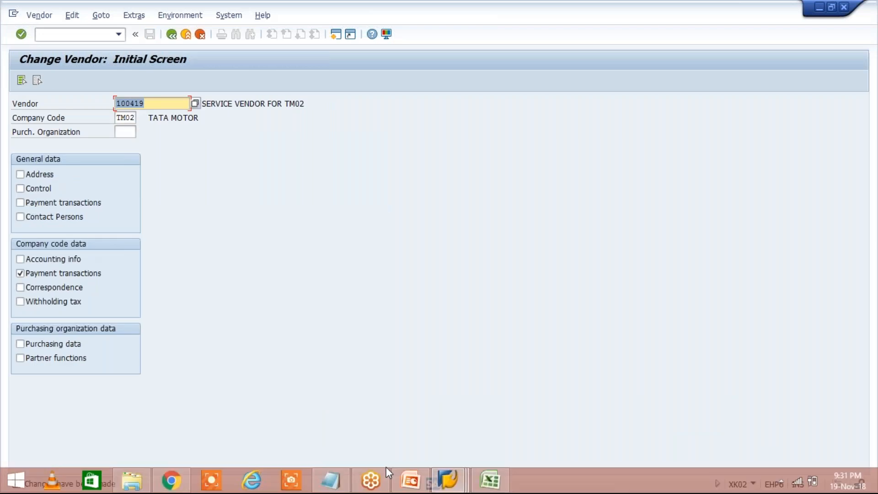
- In the vendor line item session, open the open invoice for change, set its payment method to T and save the document
click(459, 488)
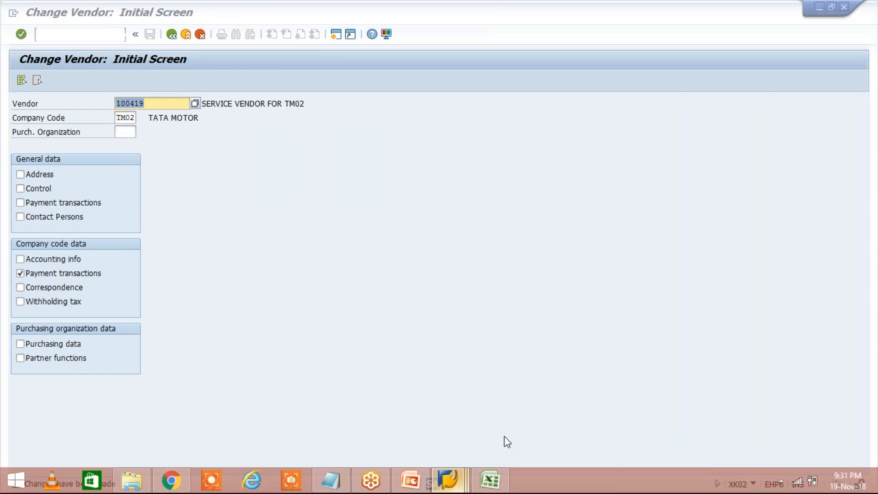
click(494, 423)
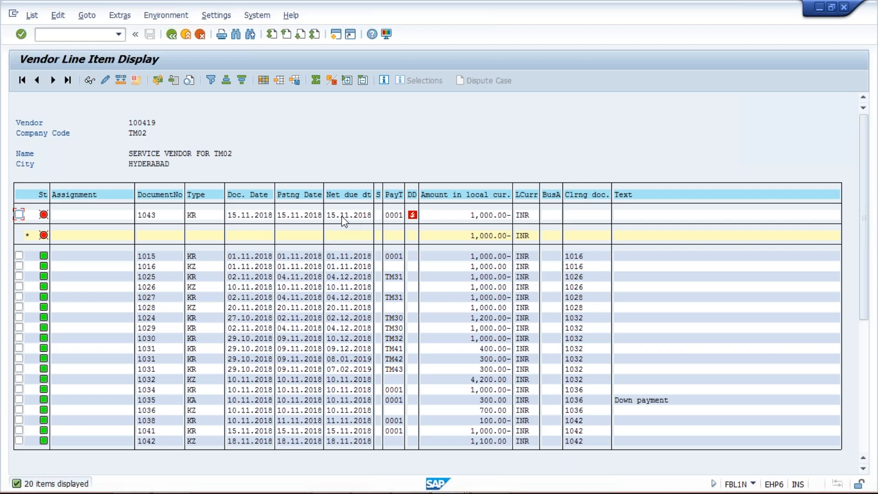
double_click(342, 216)
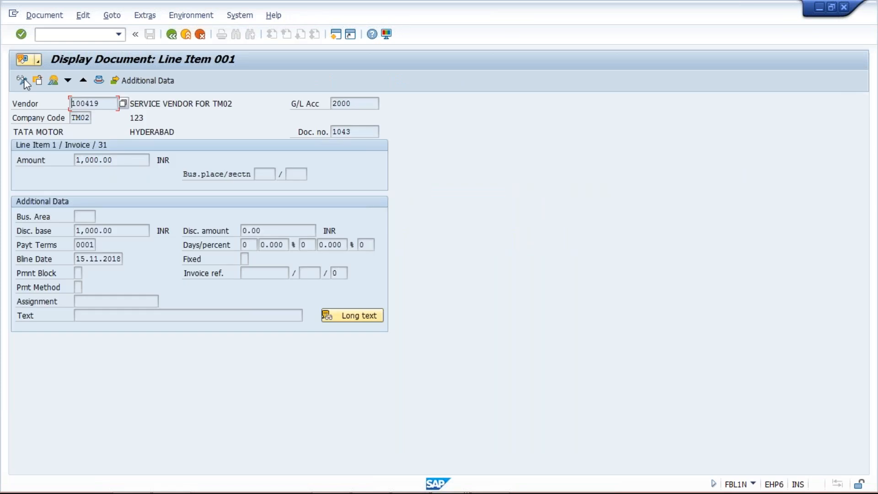
click(24, 80)
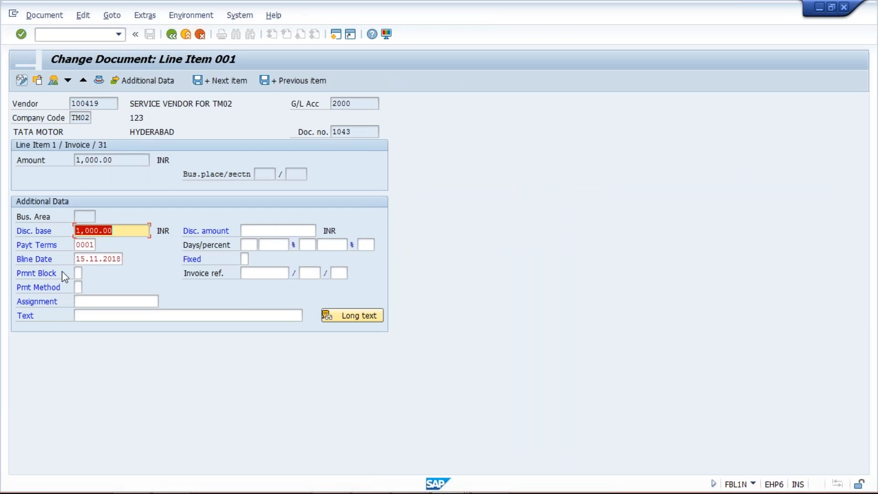
click(78, 288)
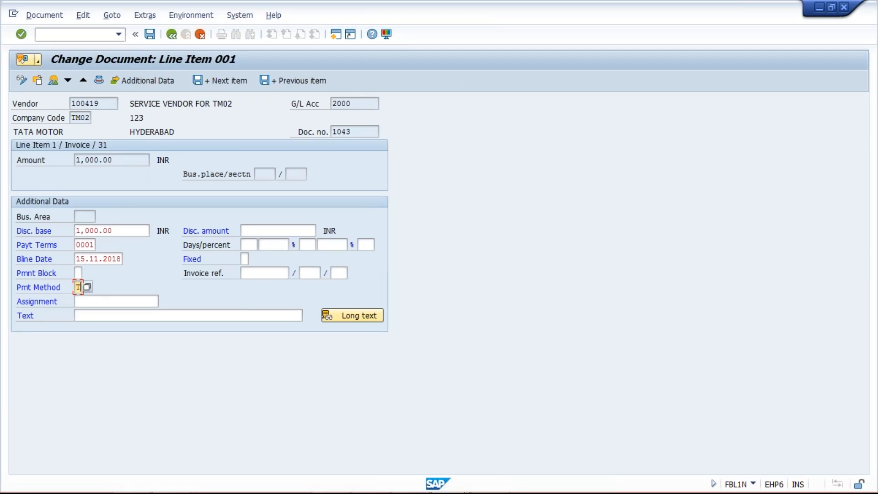
text(T)
key(Return)
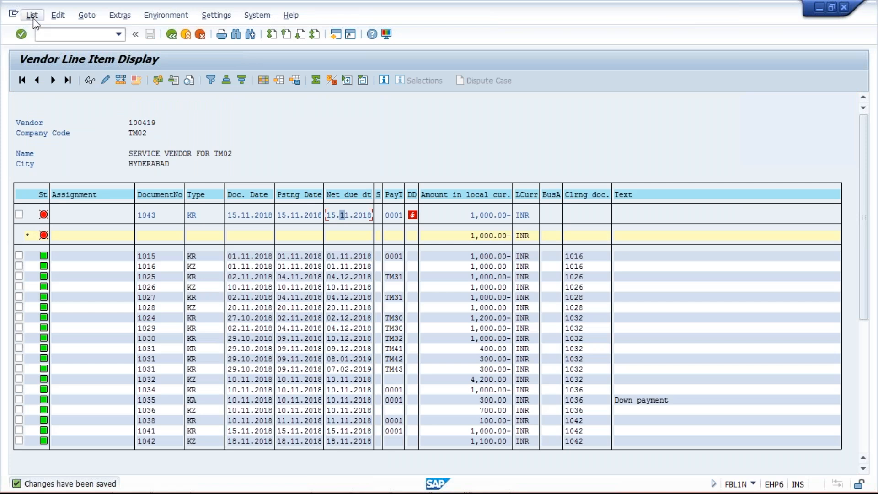
- Refresh the vendor line item list and return to the F110 job log session
click(33, 18)
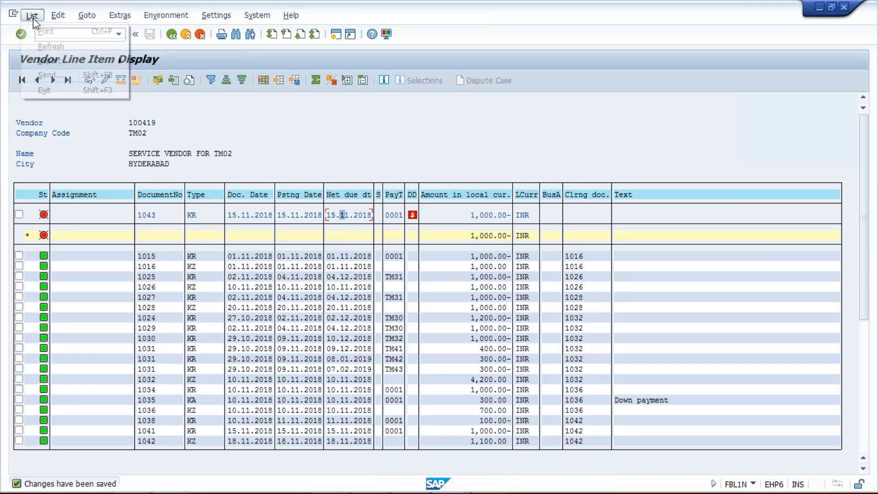
click(44, 48)
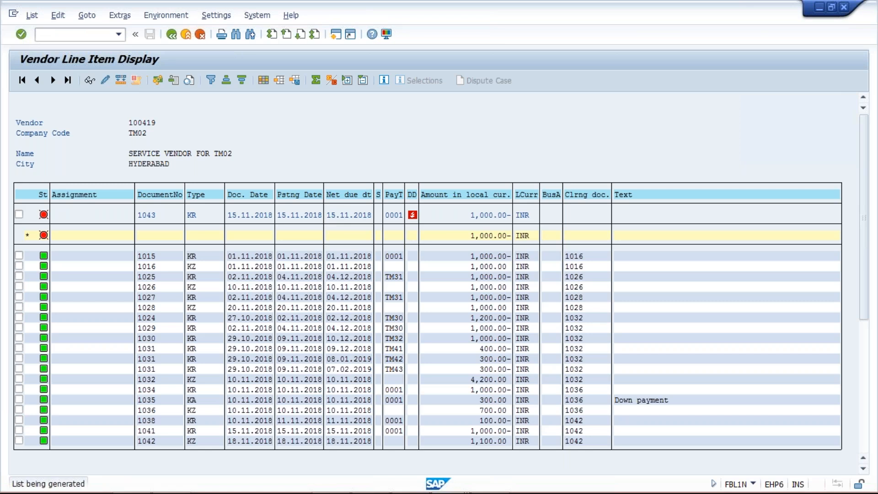
mouse_move(455, 488)
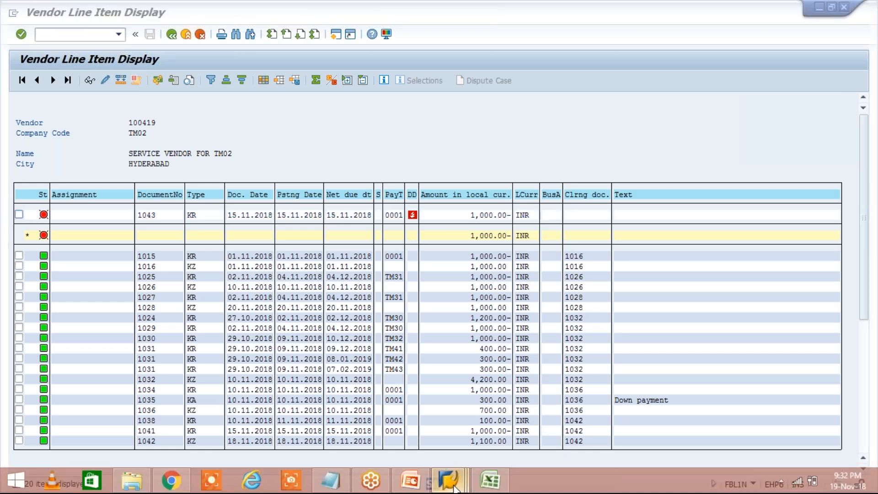
click(454, 484)
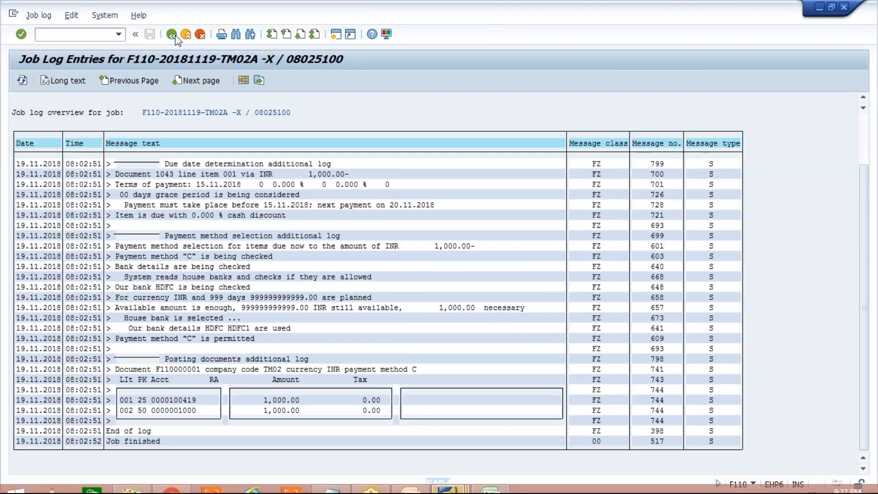
- Leave the job log and delete the existing payment proposal of run TM02A
click(175, 39)
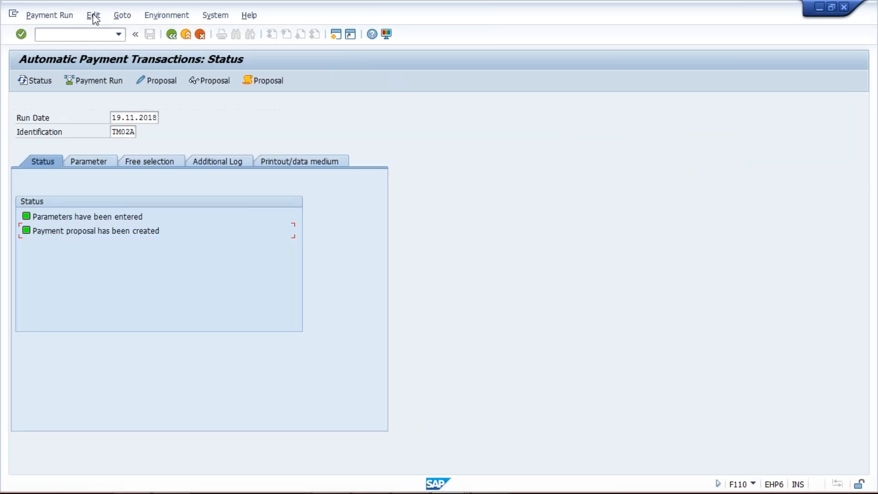
click(93, 15)
mouse_move(102, 47)
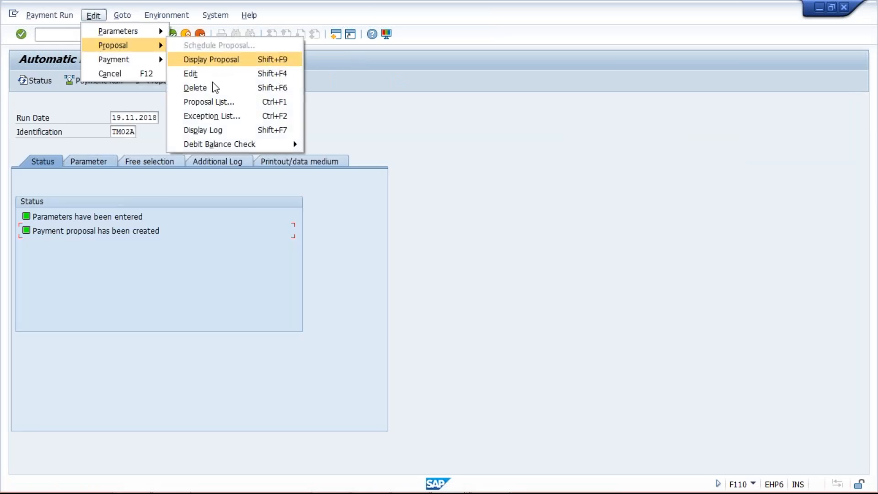
click(209, 88)
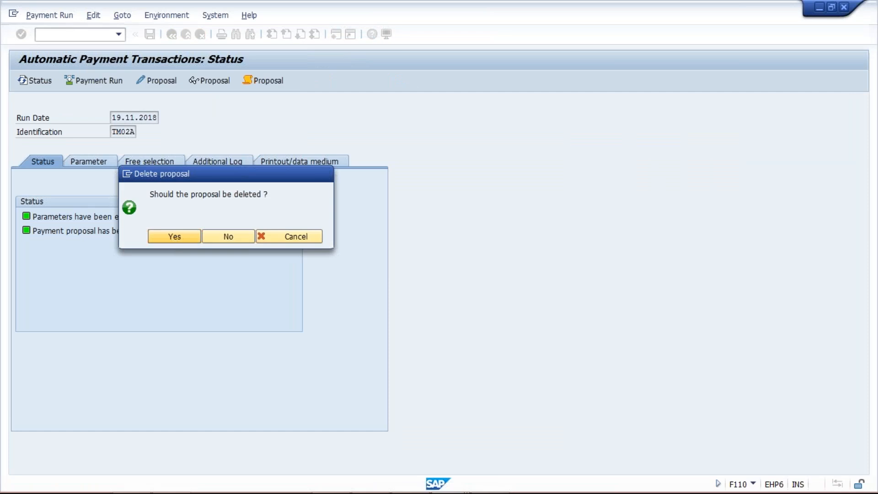
key(Return)
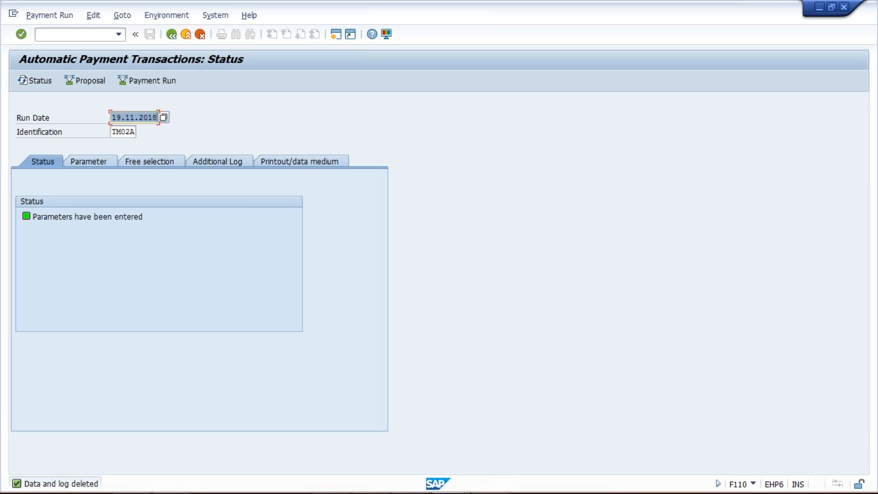
- Schedule a new payment proposal for run TM02A with immediate start and review its proposal log
click(88, 85)
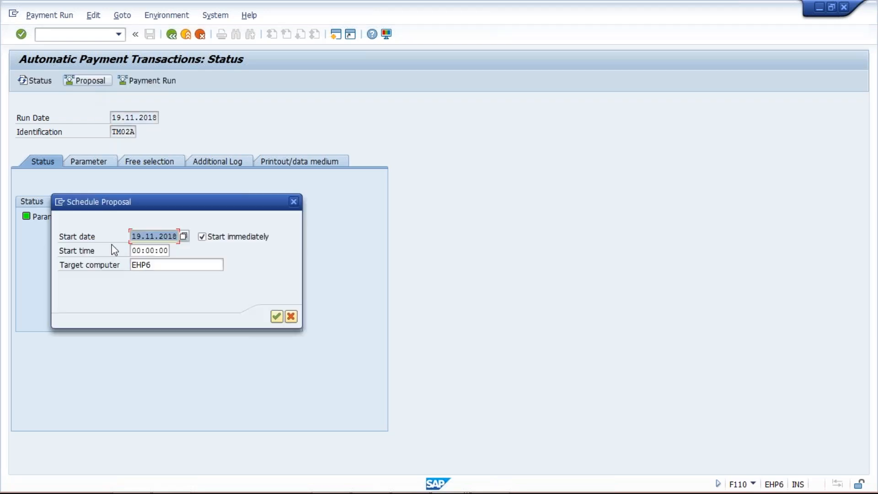
key(Return)
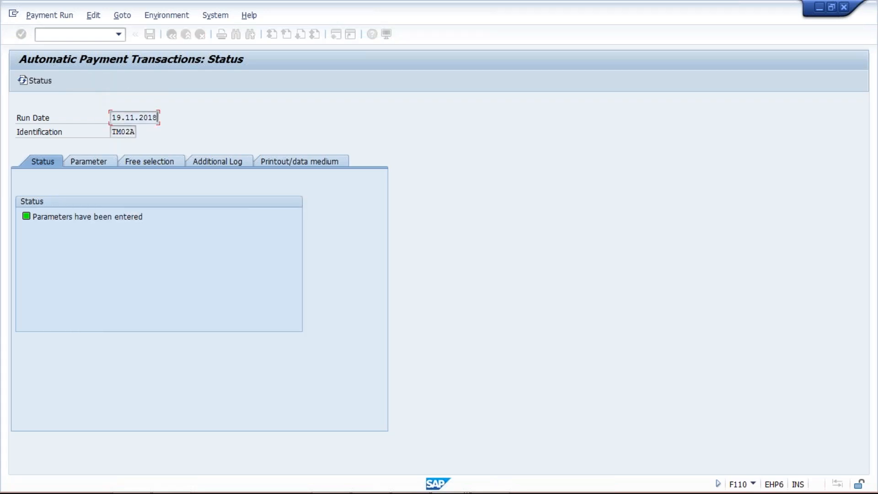
key(Return)
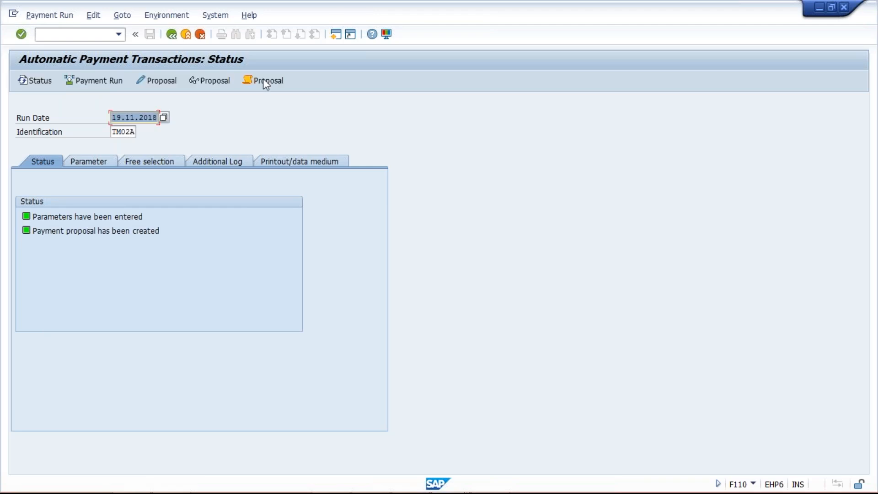
click(263, 79)
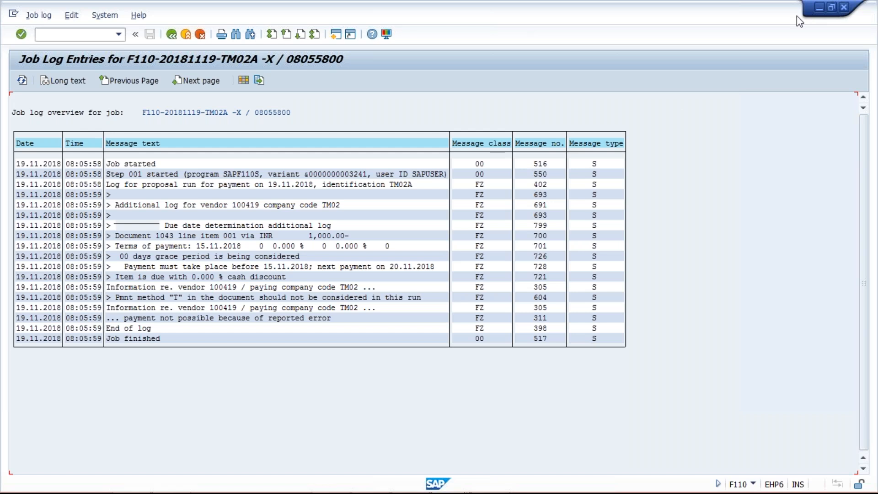
key(F3)
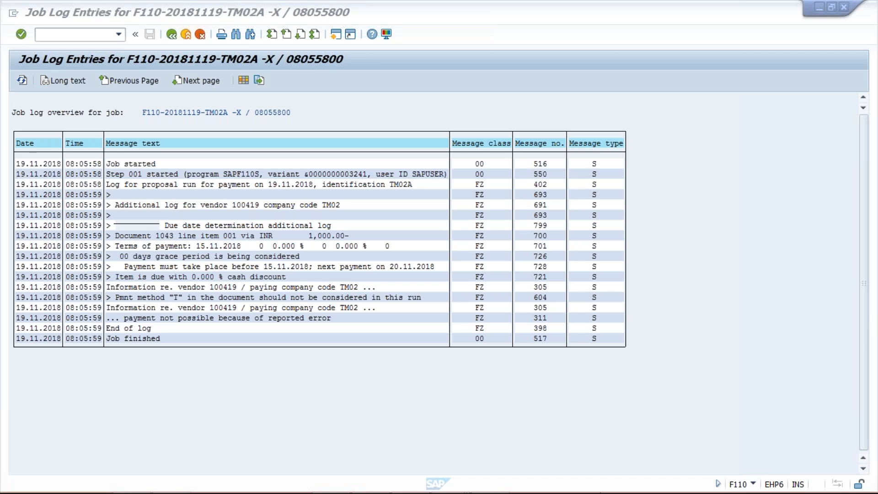
- Switch to the Class workbook in Excel and review the APP, DOC. and VENDR values of the row 6 test case
mouse_move(607, 485)
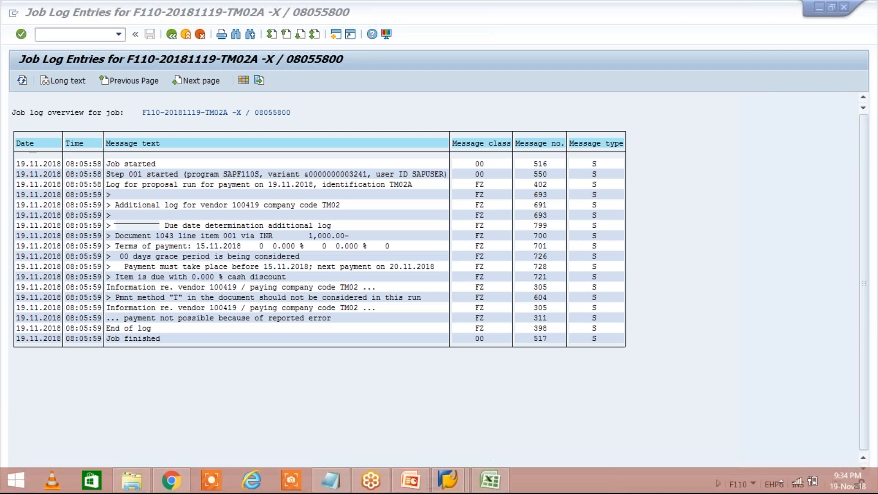
mouse_move(494, 480)
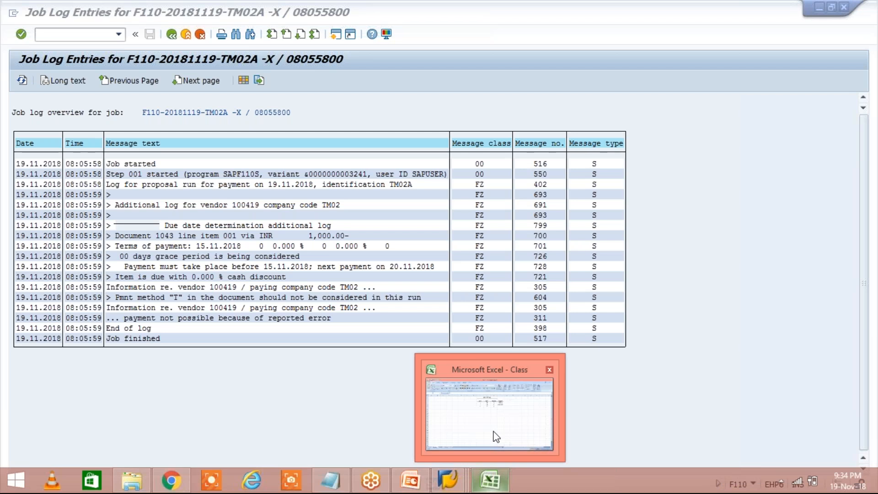
mouse_move(496, 436)
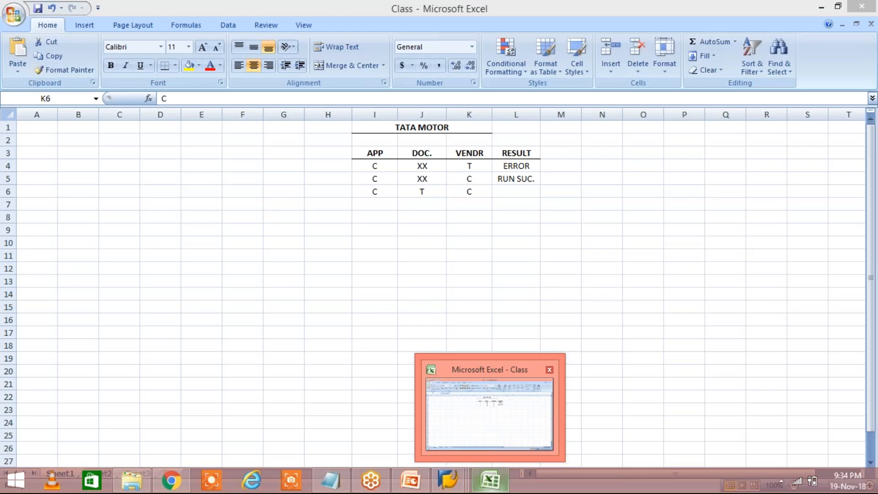
click(496, 437)
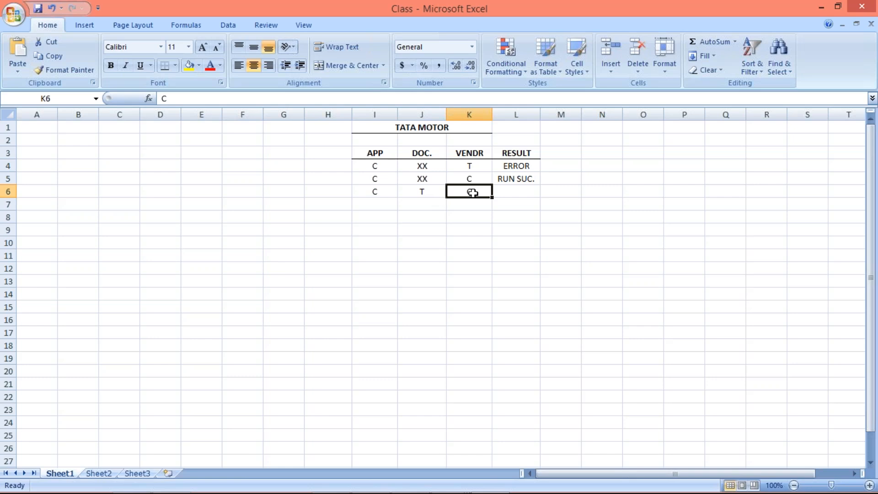
click(431, 192)
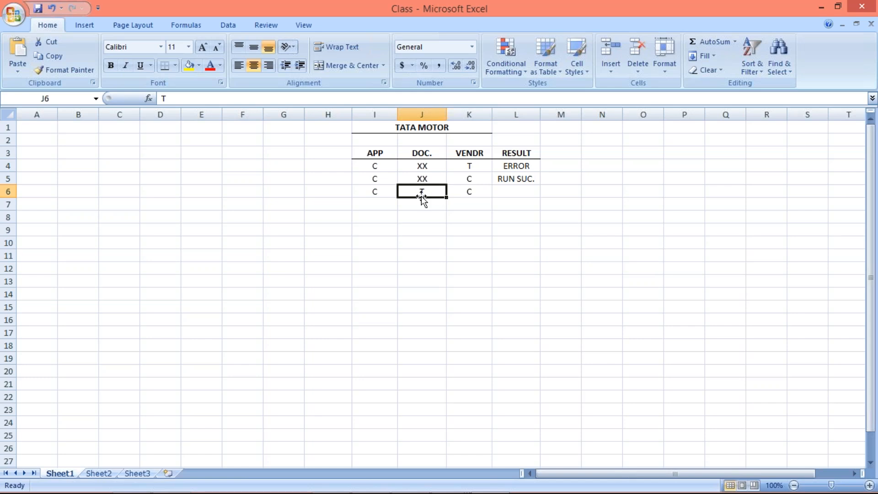
click(370, 192)
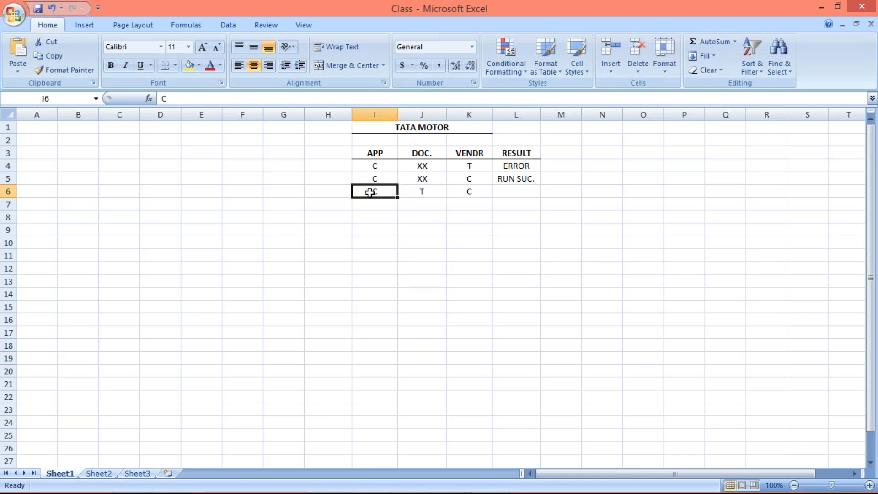
click(421, 193)
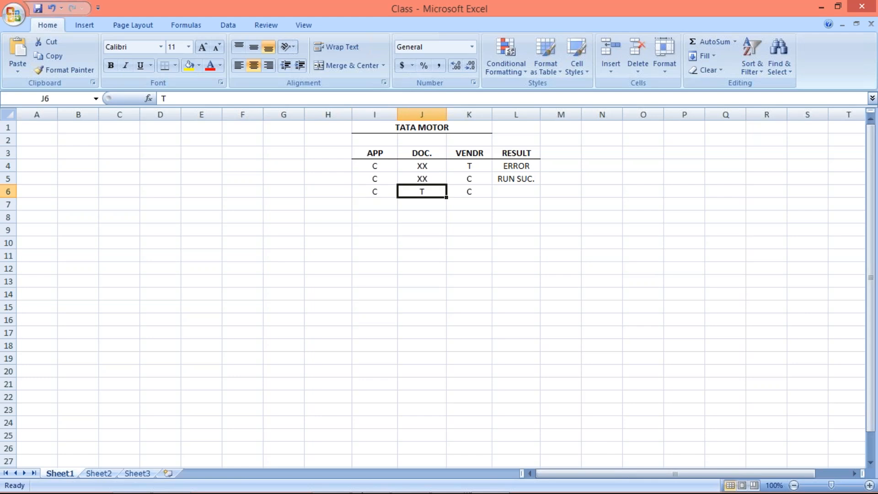
- Check the open invoice in the SAP vendor line item session and return to the Excel test table
mouse_move(450, 487)
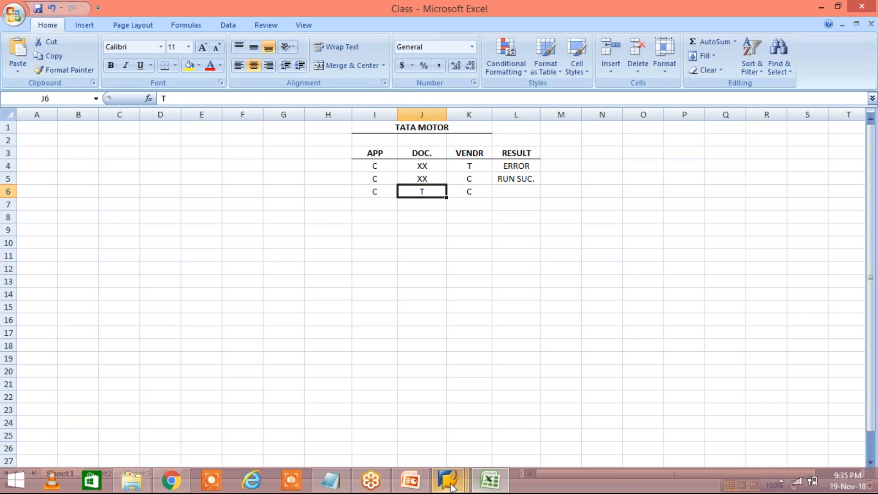
click(450, 487)
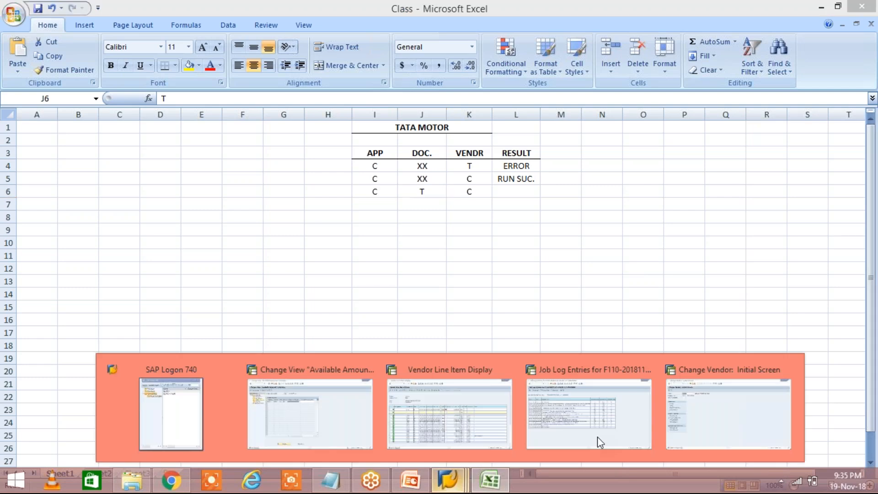
click(486, 426)
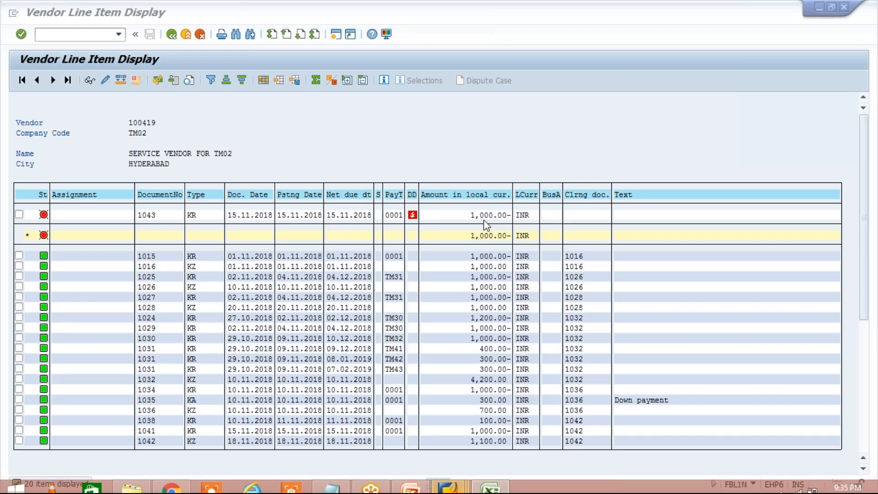
click(485, 218)
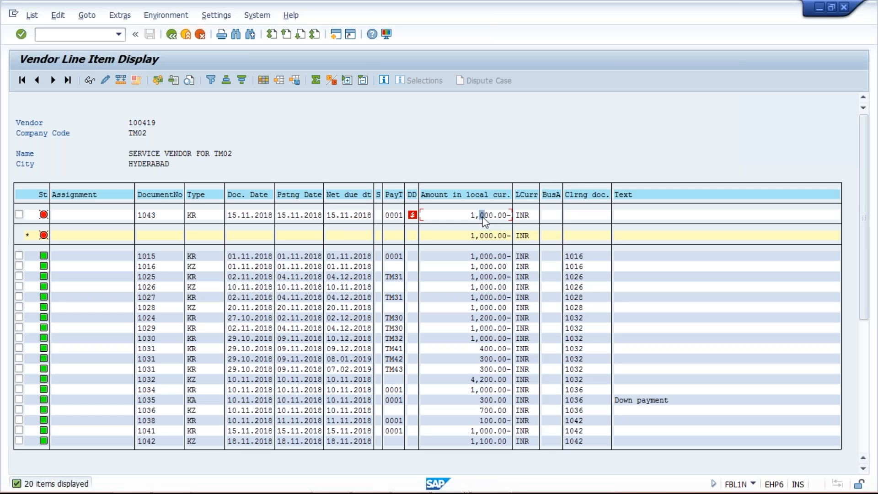
key(alt+Tab)
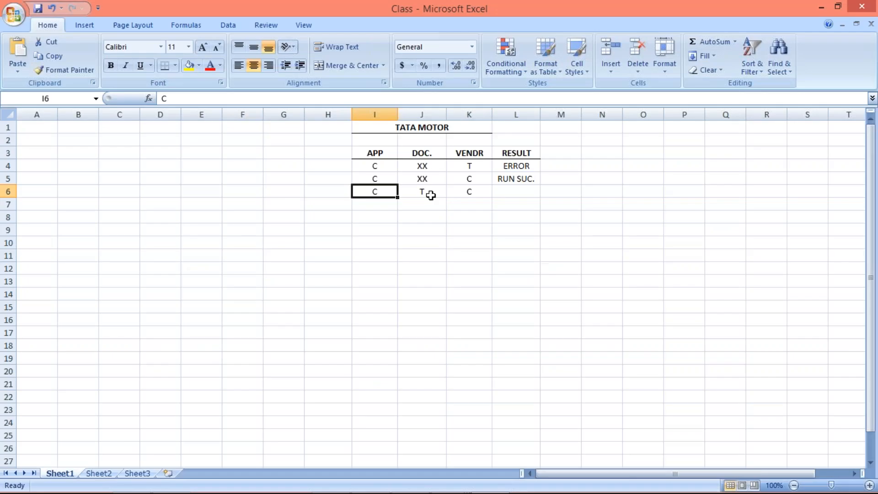
- Compare the document's payment method in row 6 with the APP and VENDR payment methods
click(431, 196)
click(387, 191)
click(412, 191)
click(382, 196)
click(421, 191)
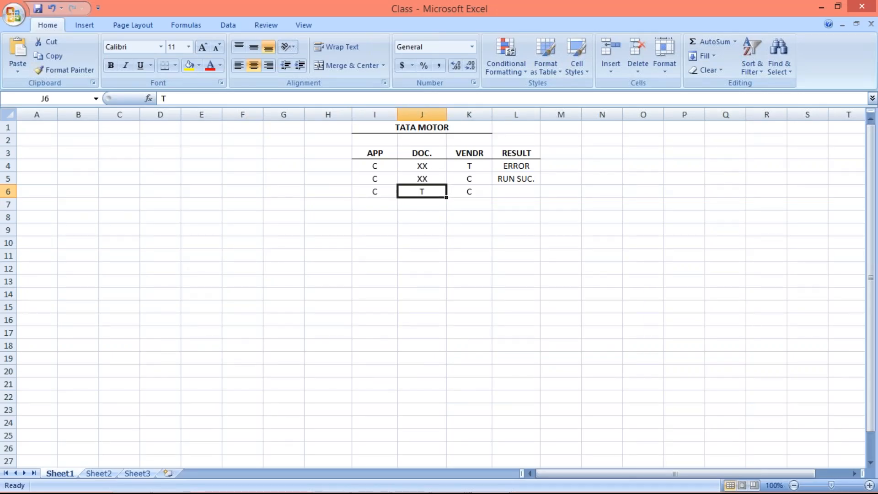
click(478, 191)
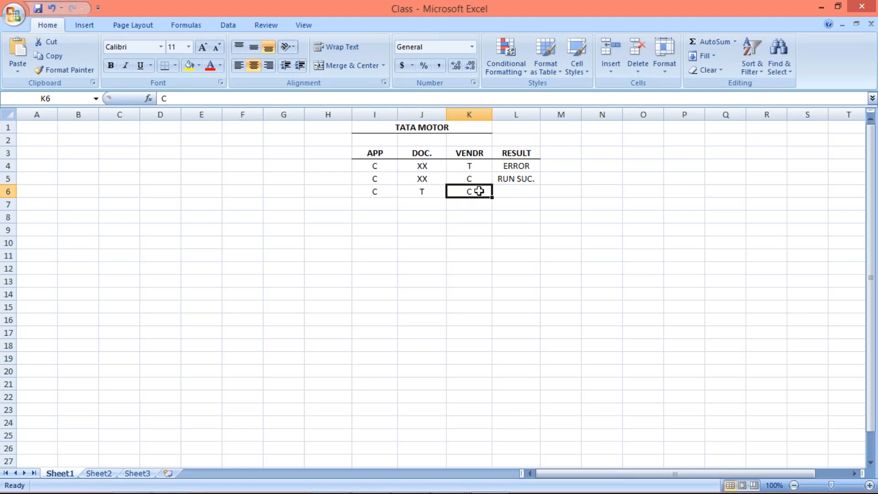
click(425, 192)
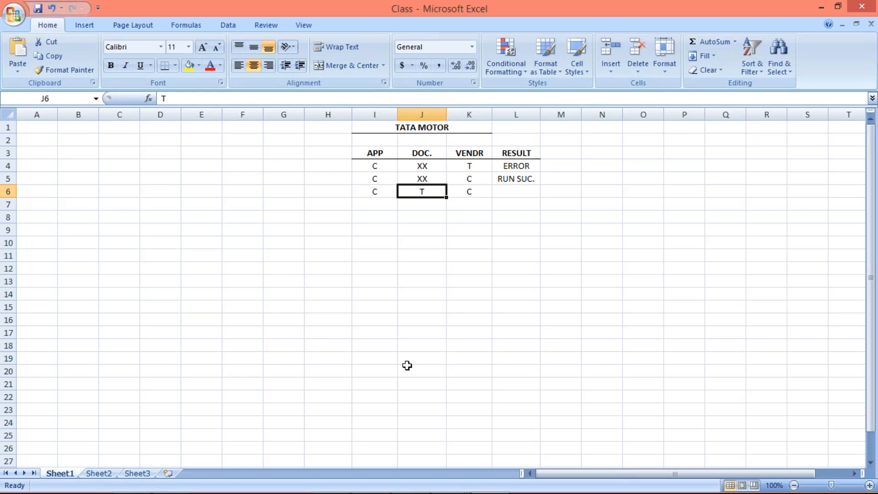
mouse_move(400, 493)
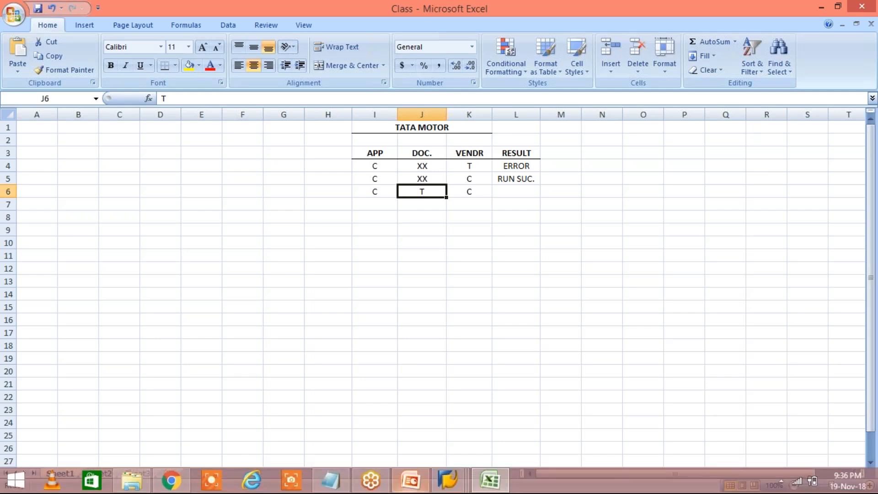
- Enter ERROR as the RESULT of the row 6 test case
click(517, 191)
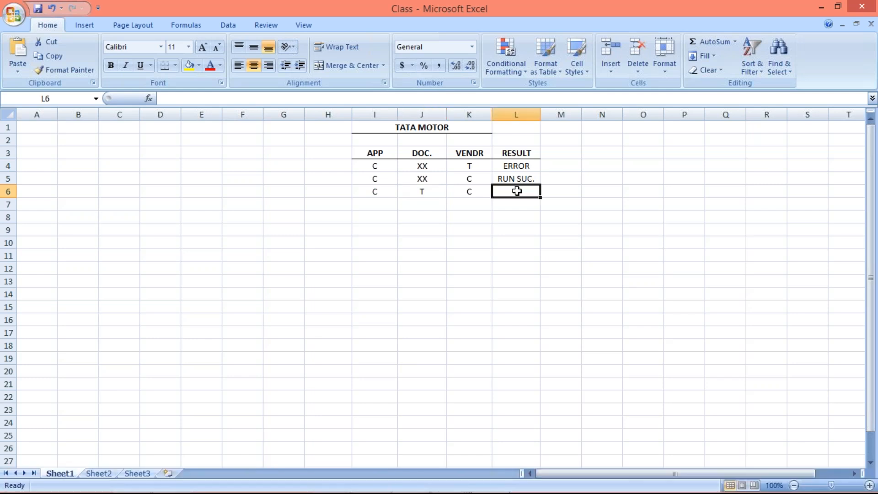
text(ERR)
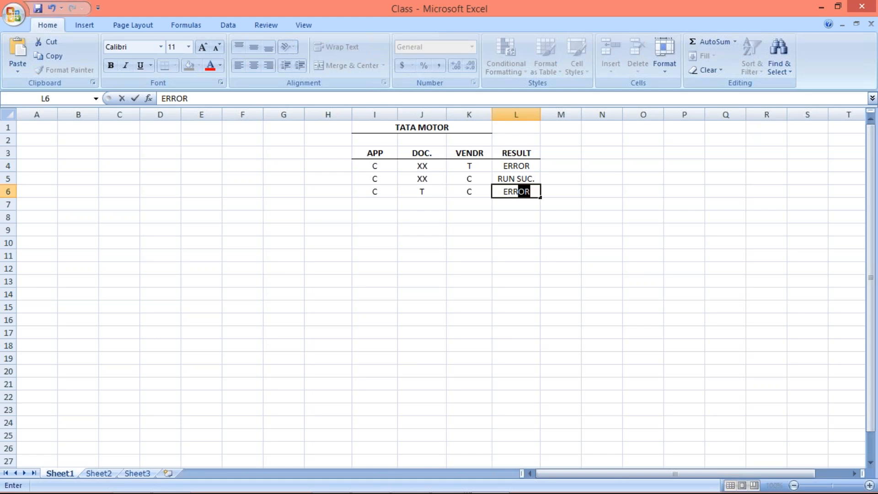
key(Return)
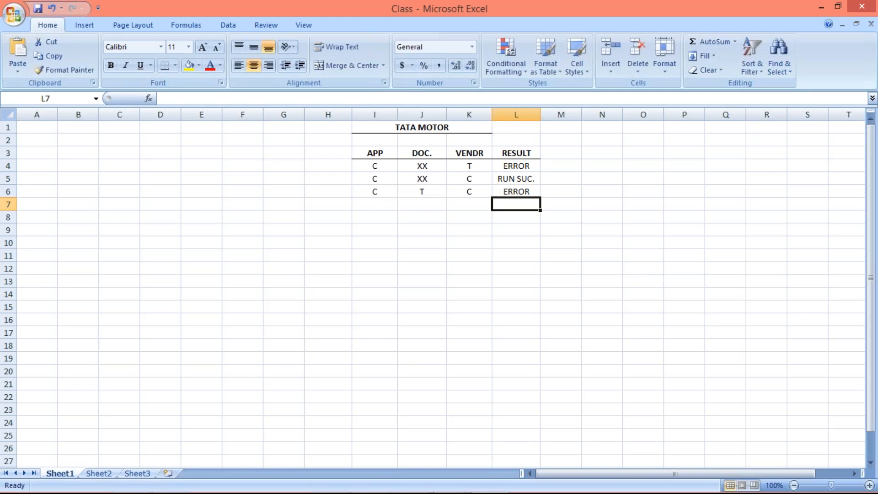
- Switch to the F110 session in SAP, review the proposal log again and return to the run status
mouse_move(427, 485)
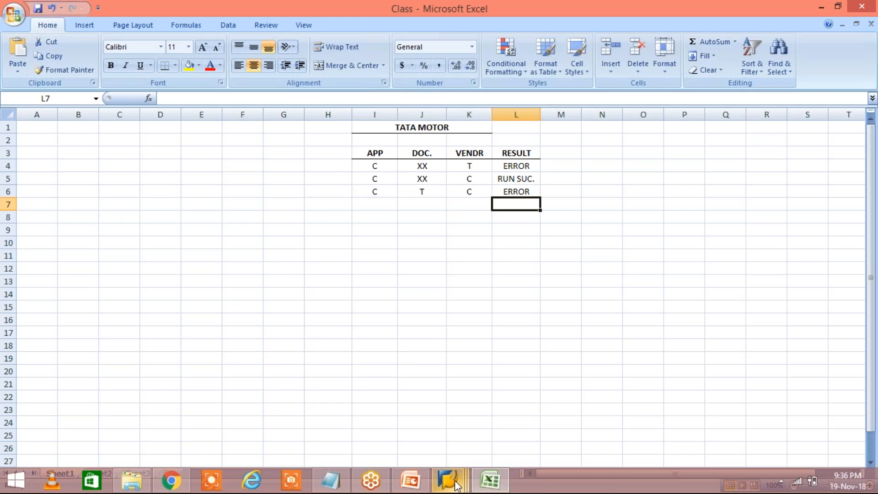
mouse_move(456, 486)
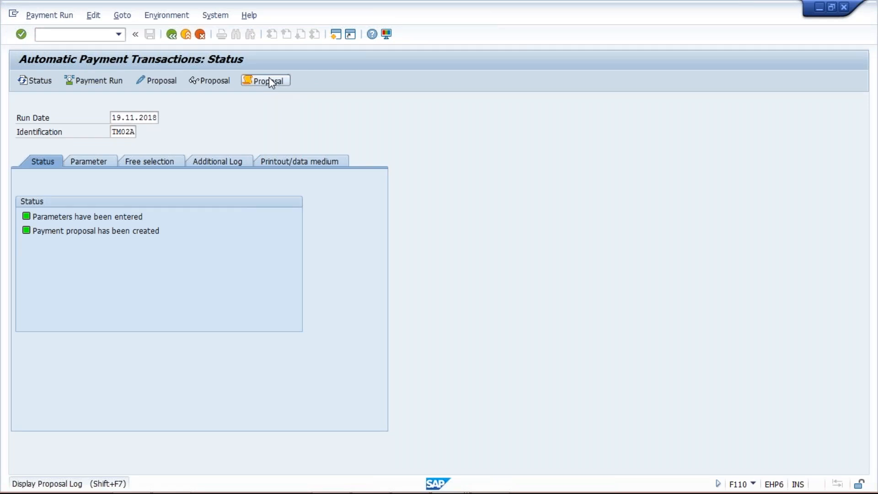
click(269, 81)
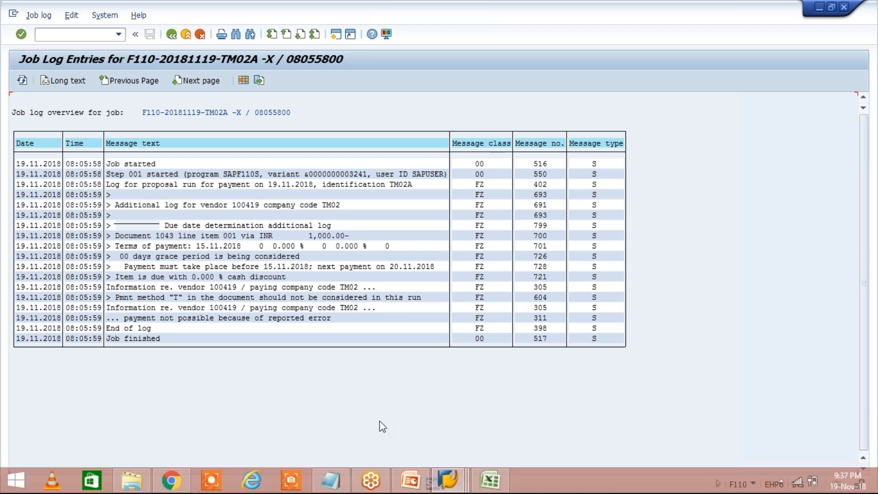
click(171, 34)
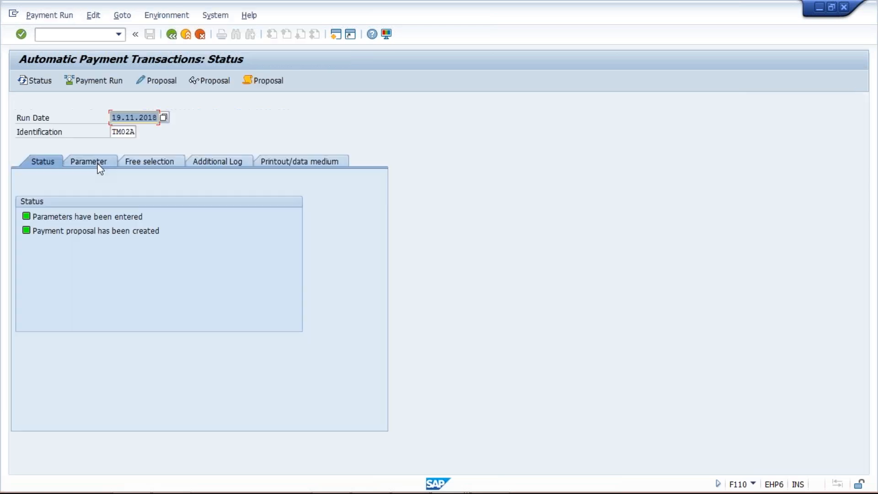
- Check the payment method set for company code TM02 in the payment run parameters
click(100, 168)
click(267, 246)
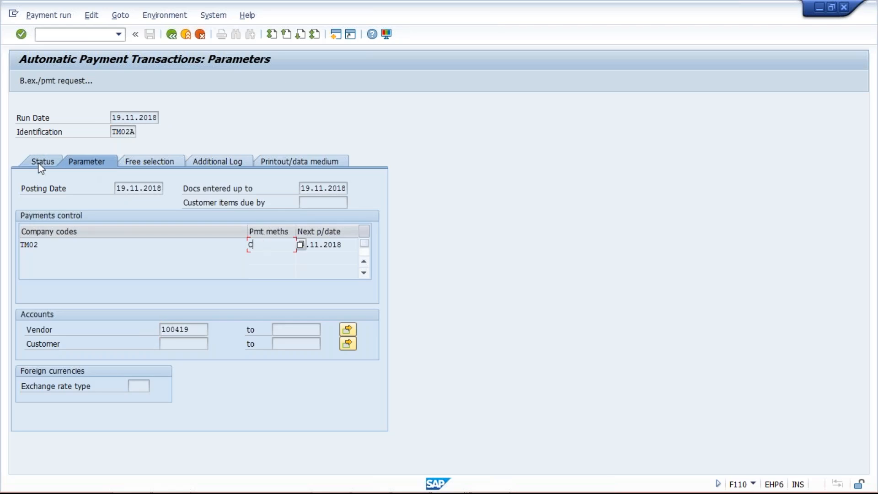
key(Return)
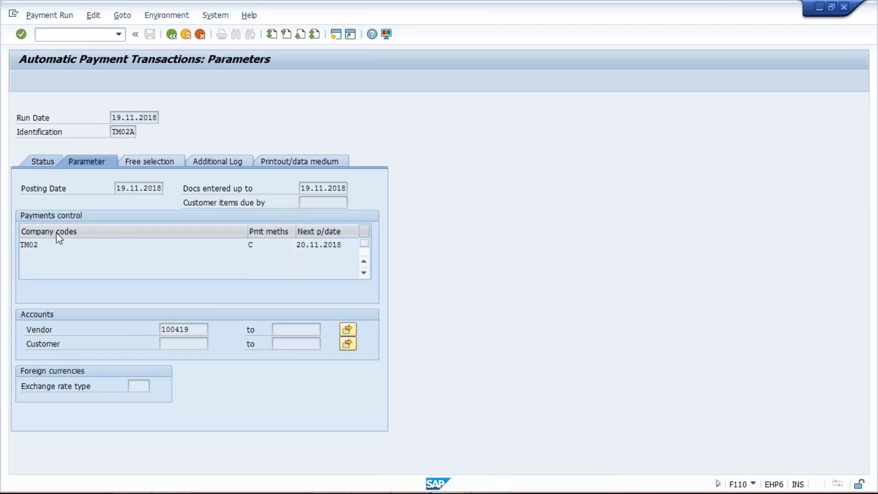
- Delete the existing payment proposal of run TM02A
click(43, 162)
click(92, 18)
mouse_move(98, 42)
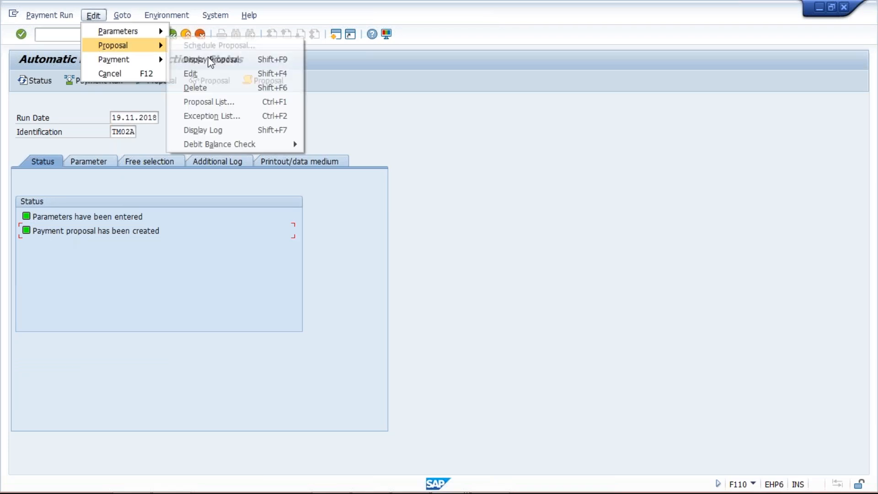
click(204, 88)
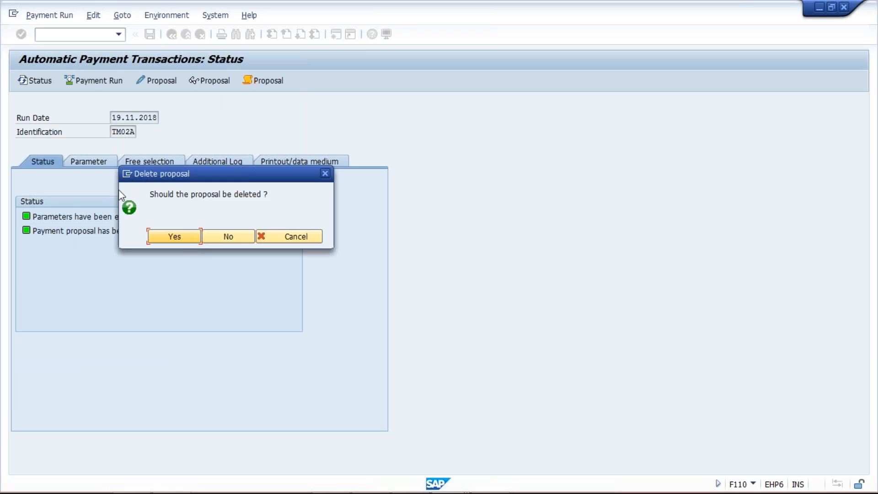
key(Return)
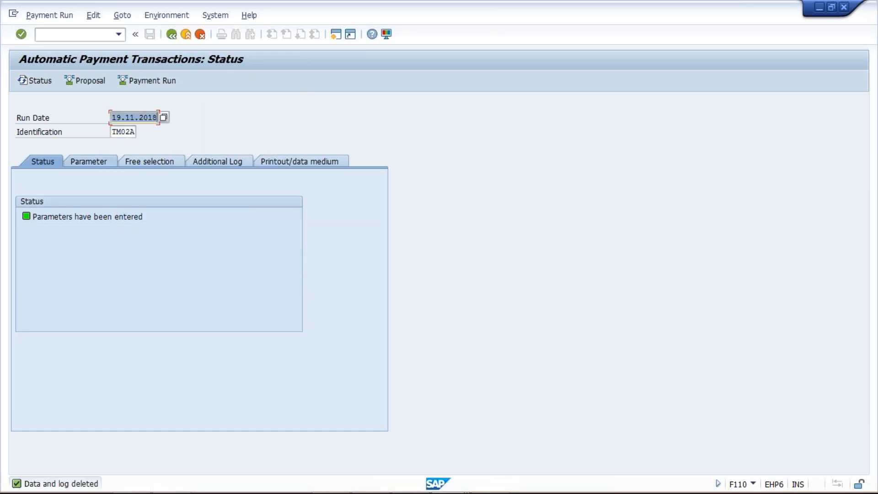
- Set the payment method for company code TM02 to T in the payment run parameters and save them
key(shift+F1)
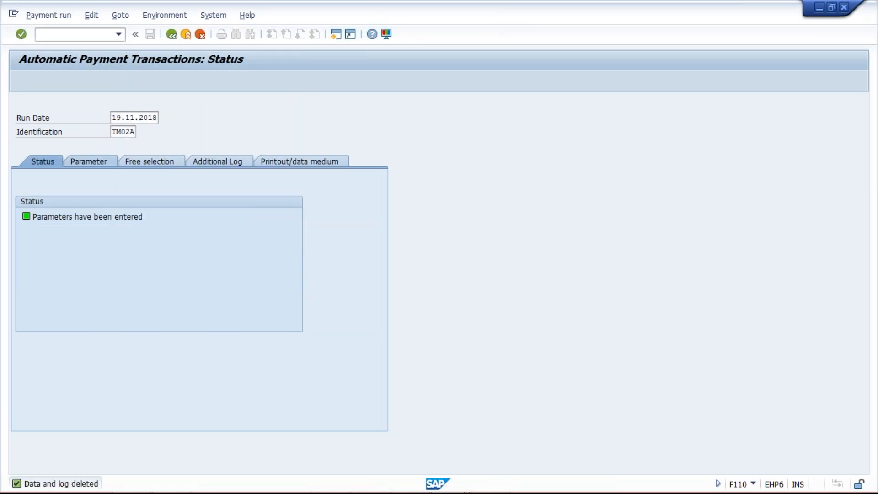
click(89, 161)
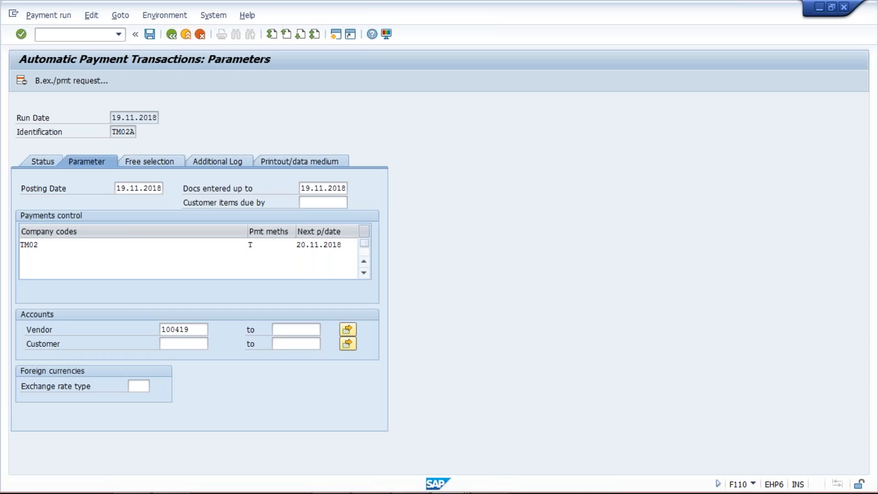
double_click(175, 329)
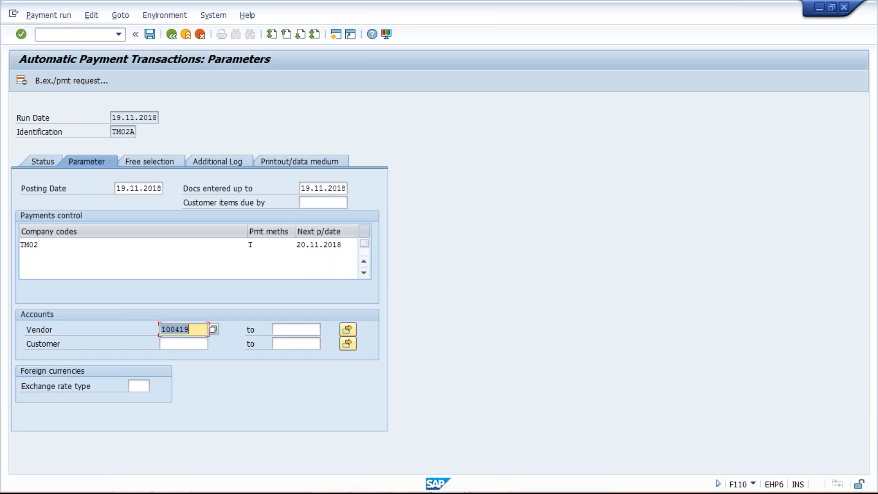
key(ctrl+s)
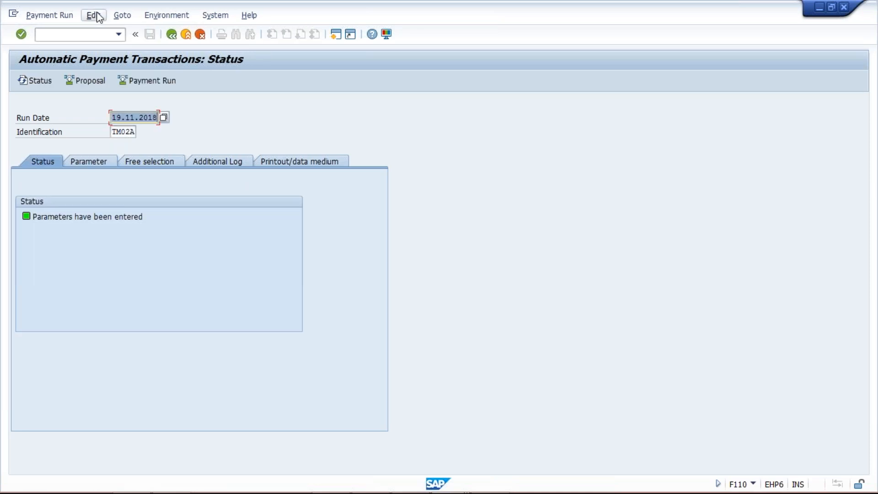
- Schedule a new payment proposal for run TM02A
click(94, 15)
mouse_move(137, 46)
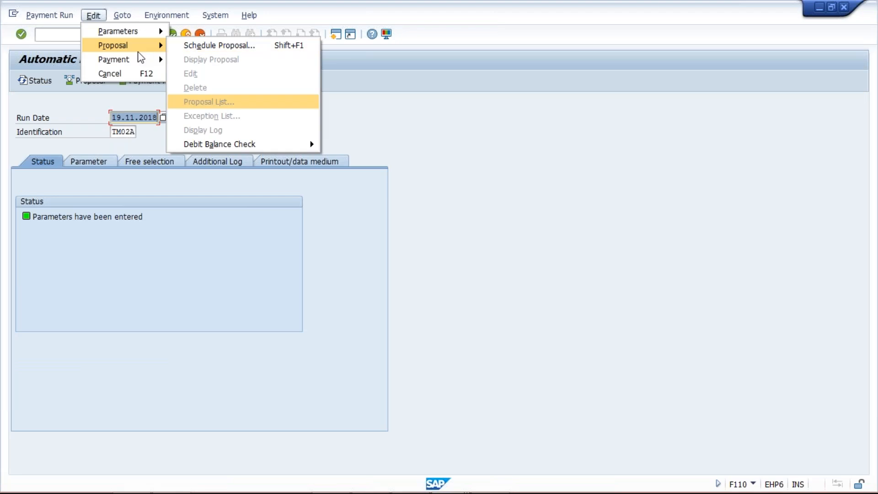
click(130, 267)
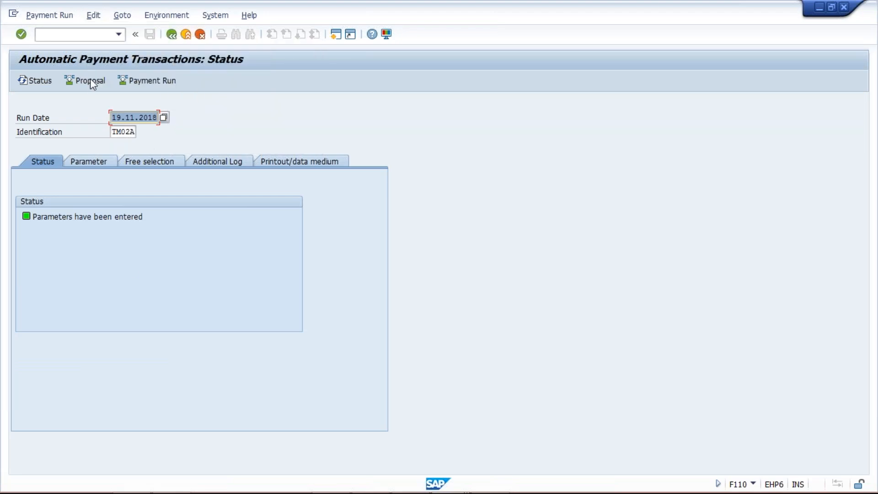
click(90, 82)
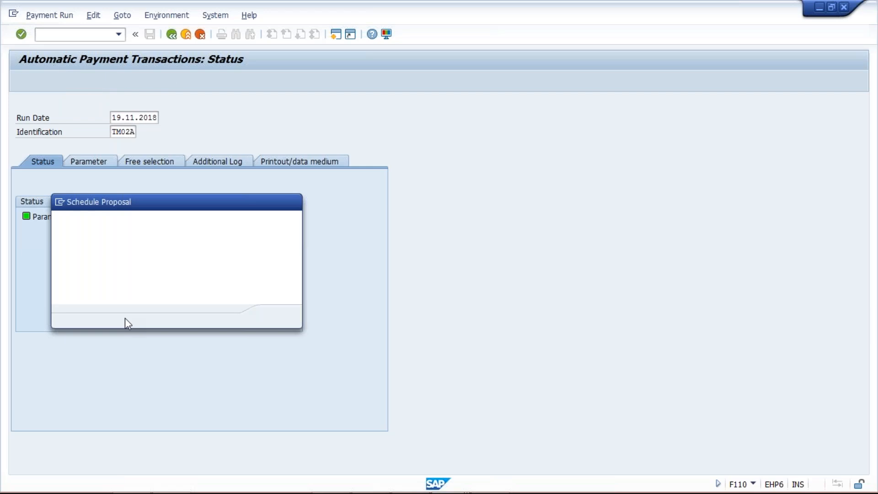
key(Return)
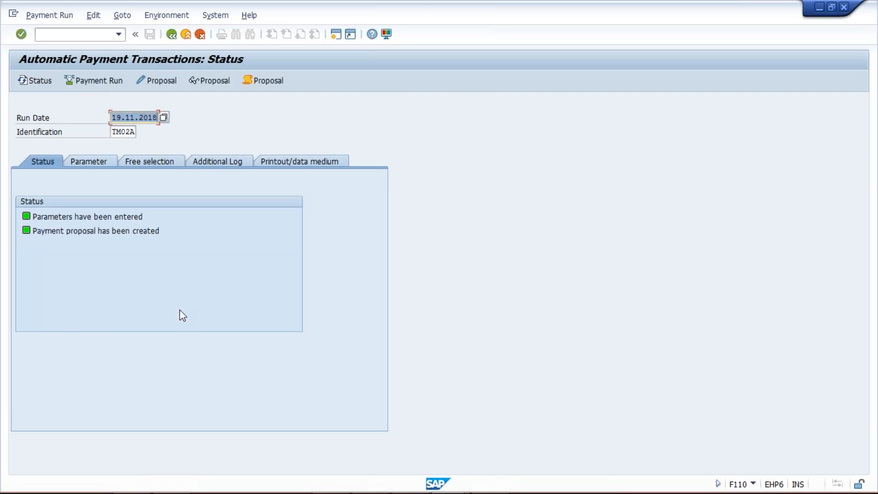
- Review the payment method selection and posting entries in the new proposal's log and switch to the Excel test-case sheet
click(267, 82)
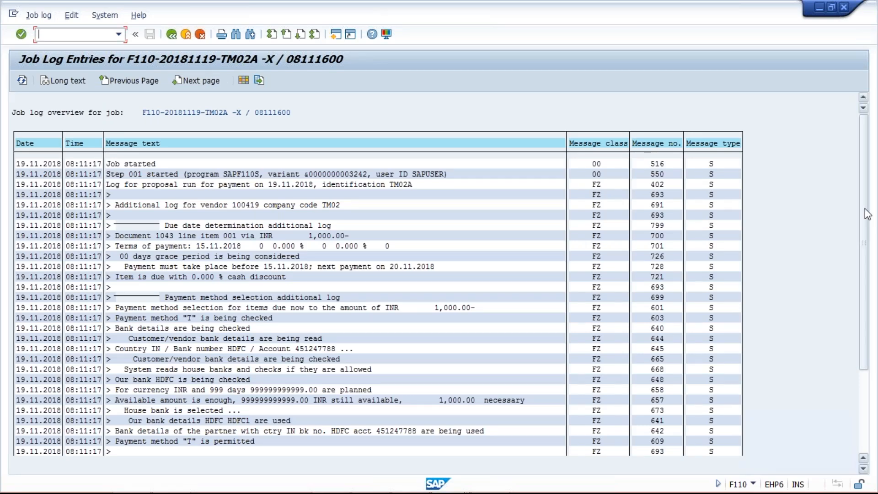
scroll(867, 214, down, 3)
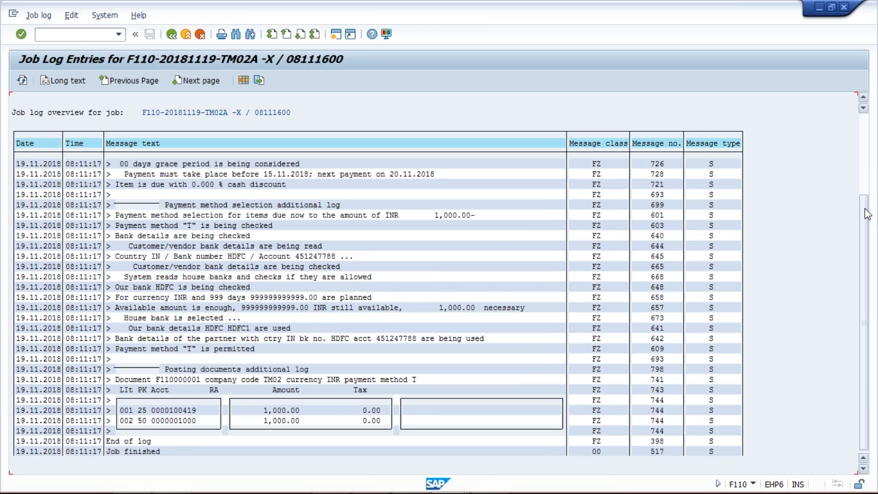
mouse_move(486, 487)
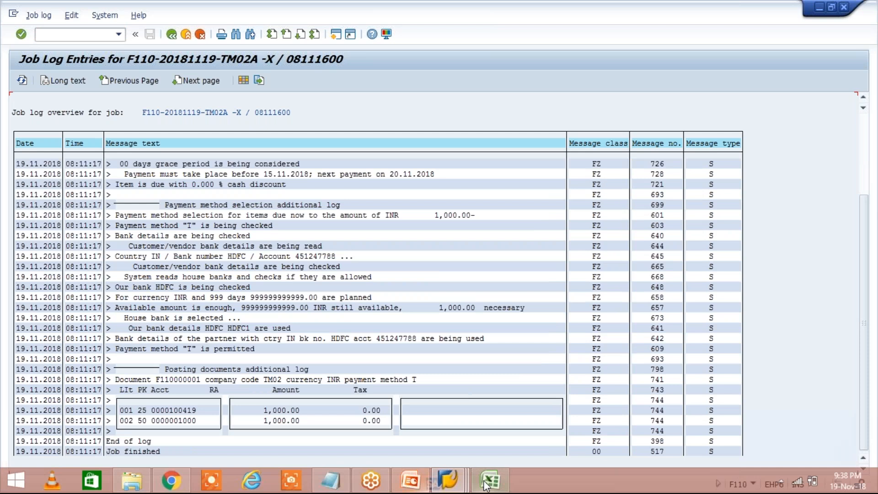
click(486, 487)
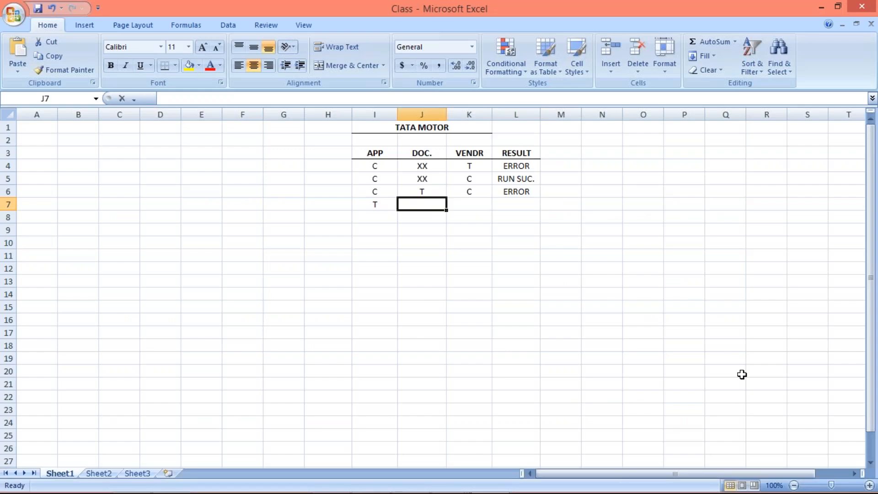
- Complete row 7 of the TATA MOTOR table with DOC. T, VENDR C and result RUN SUC
text(T)
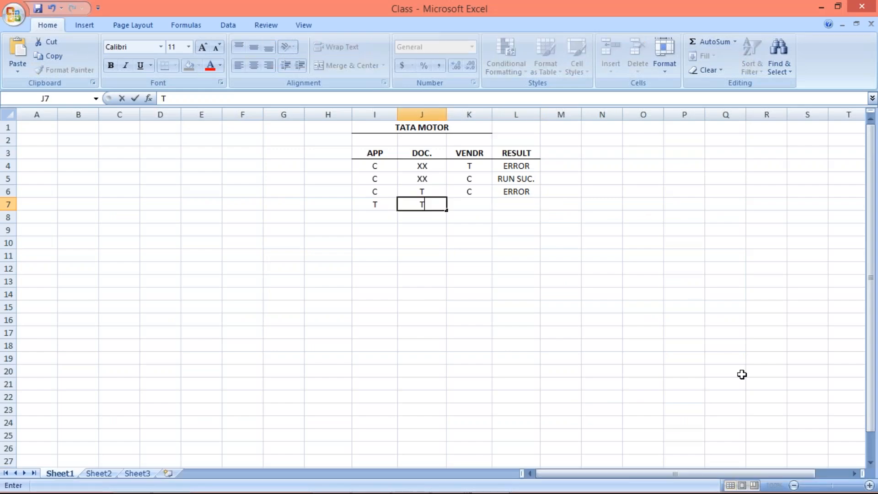
key(Tab)
text(C)
key(Tab)
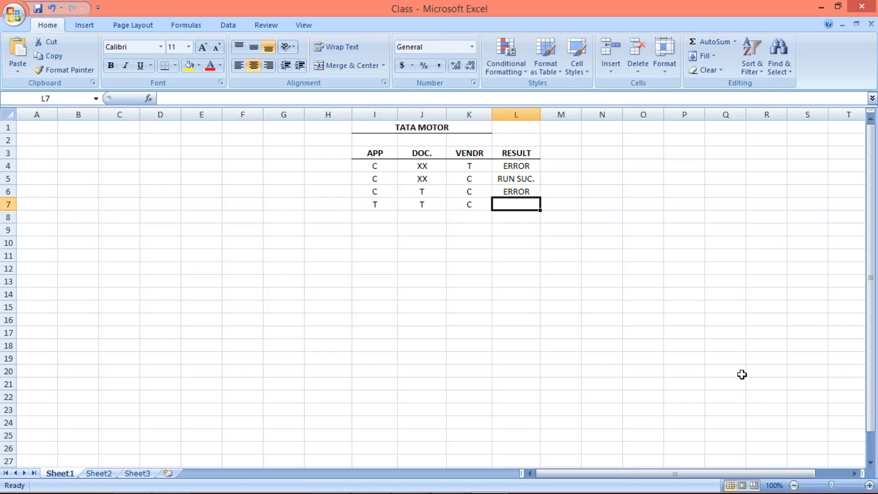
text(RUN SUC.)
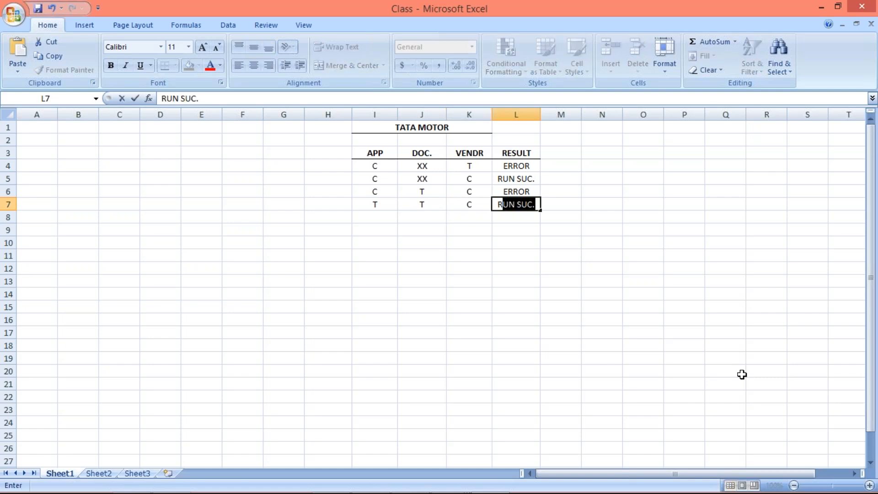
key(Return)
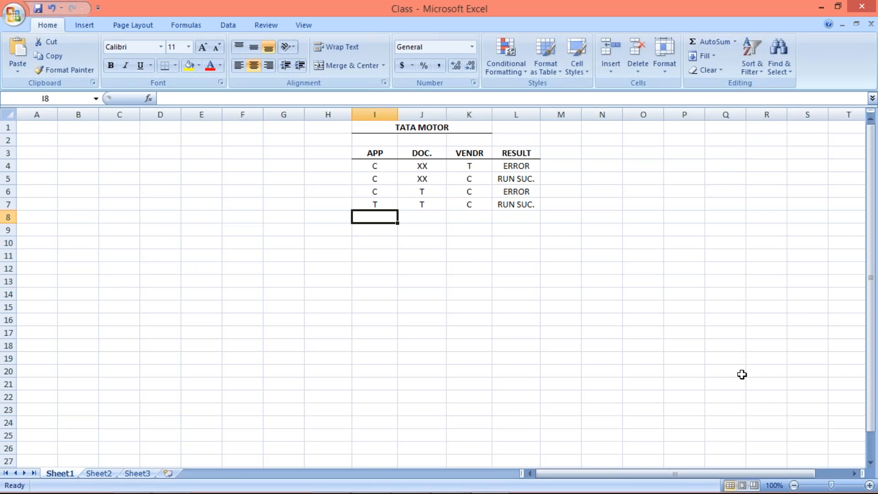
- Fill row 8 of the table with APP T, DOC. C, VENDR T and result ERROR
click(463, 217)
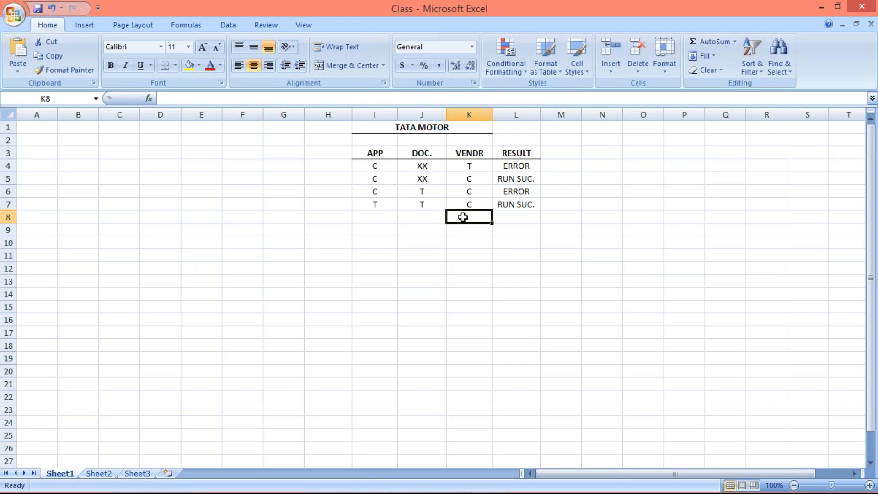
click(377, 219)
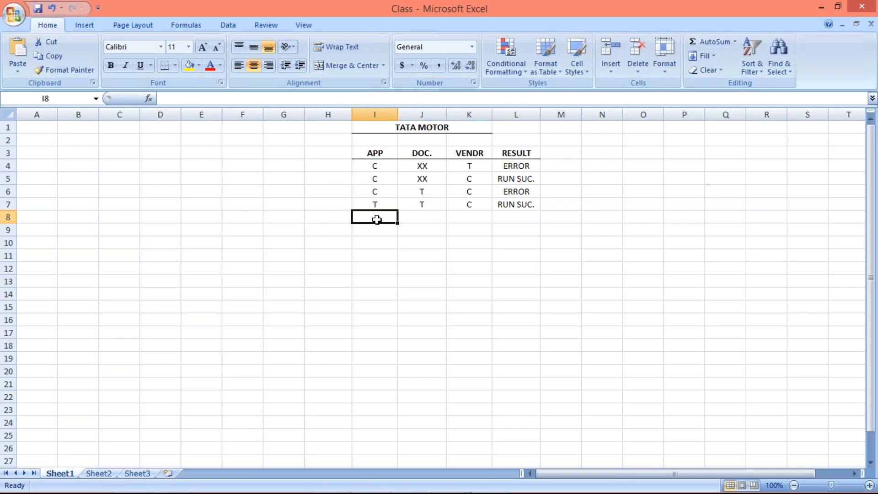
text(T)
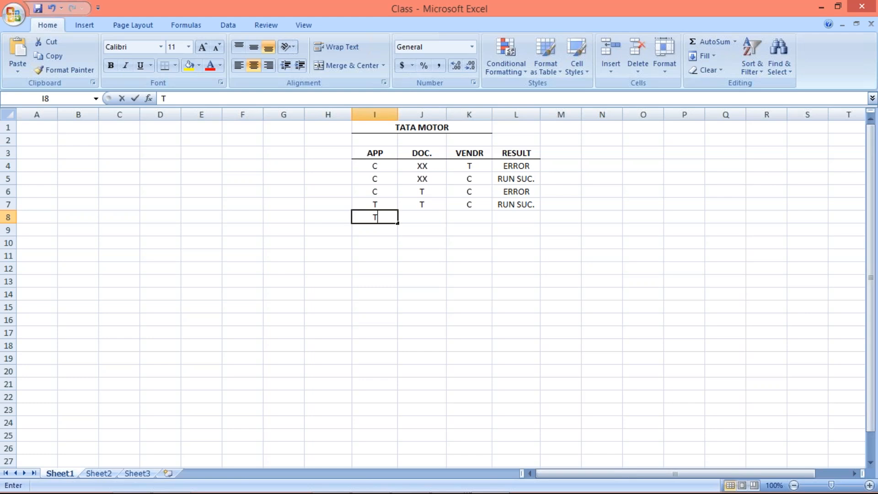
key(Tab)
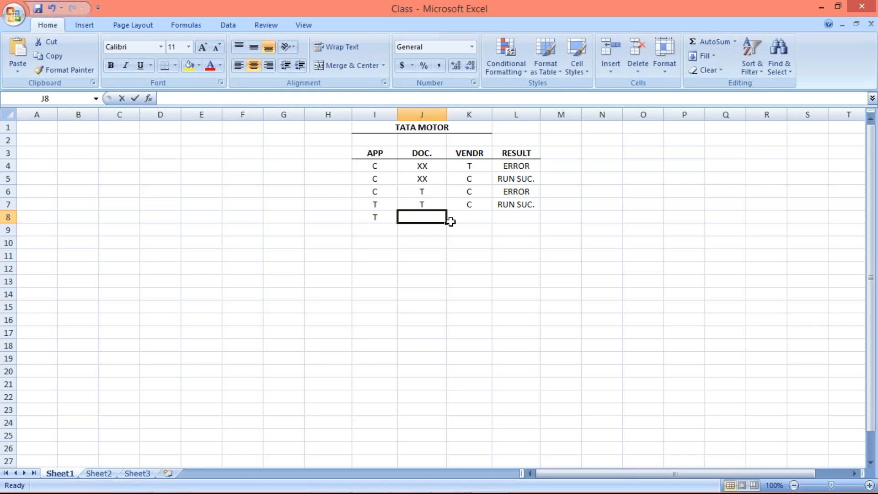
text(C)
key(Tab)
text(T)
click(513, 219)
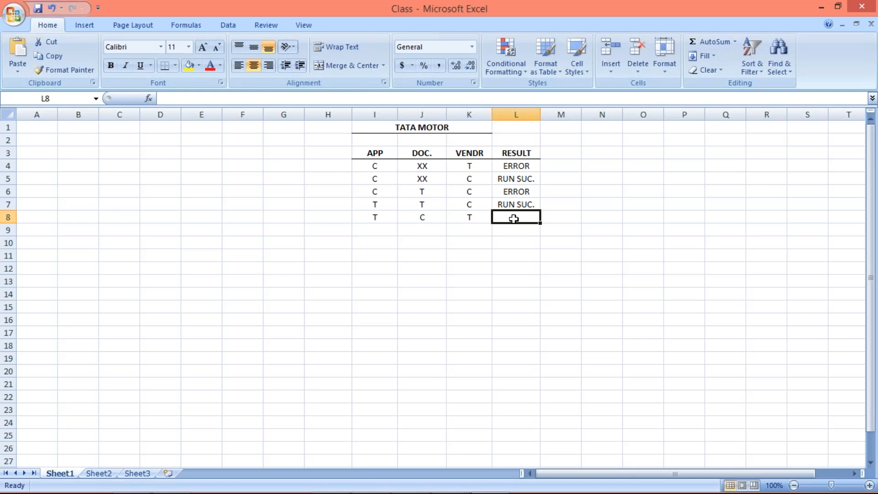
text(E)
key(Return)
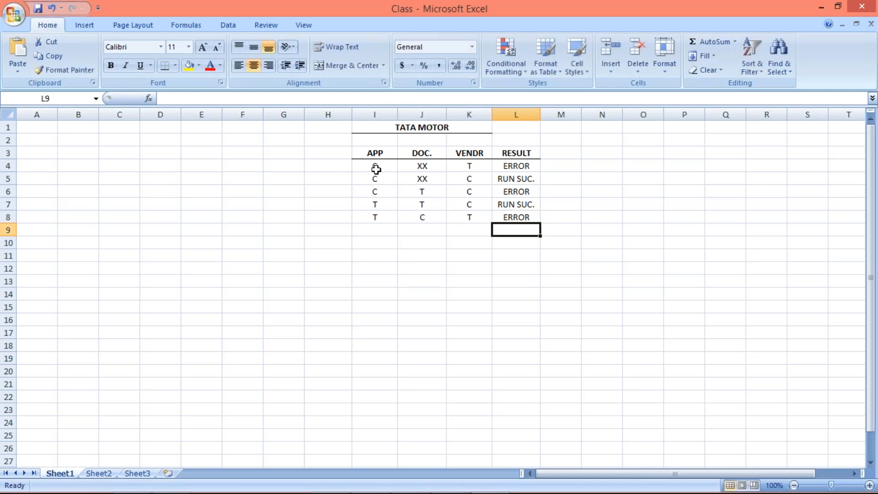
- Highlight the APP, DOC. and VENDR combinations in rows 4 to 8, and switch to the F110 payment run status in SAP
click(375, 166)
shift+click(456, 215)
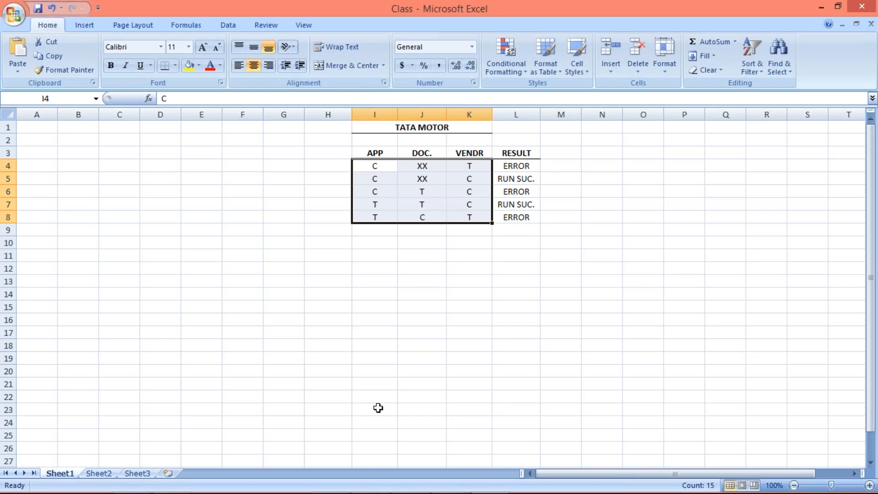
mouse_move(430, 485)
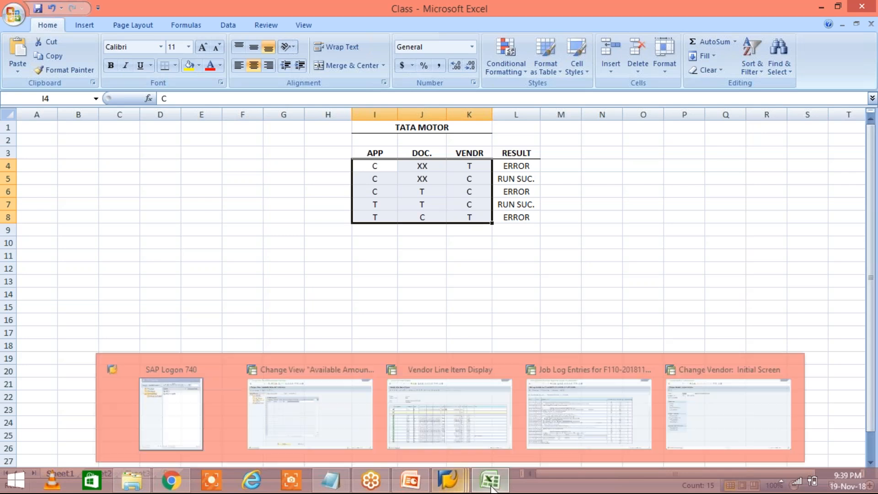
mouse_move(460, 485)
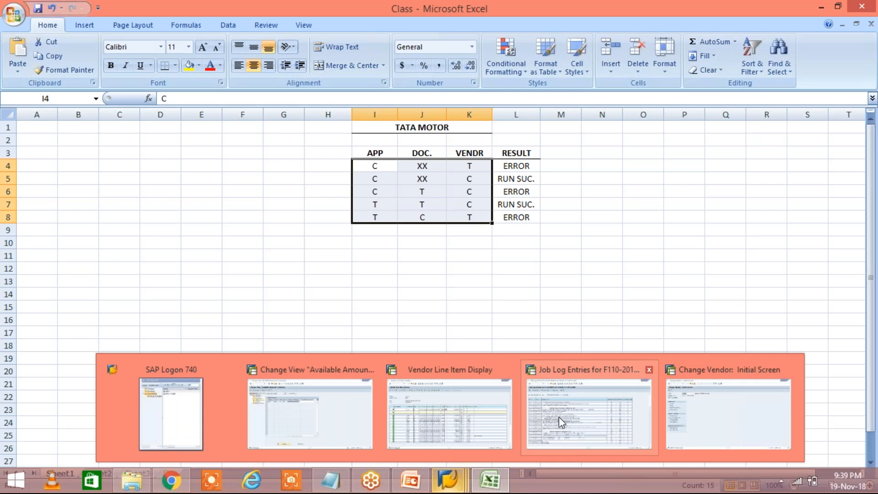
mouse_move(559, 417)
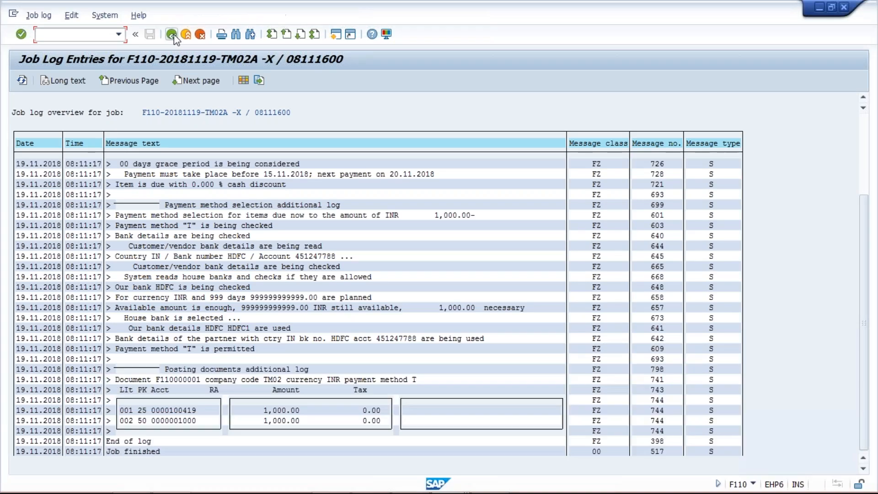
click(173, 35)
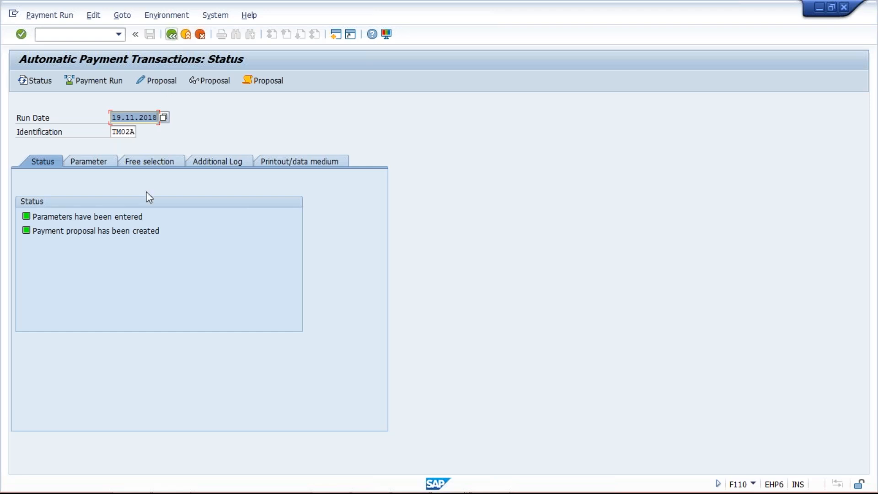
- Set the payment run date to 20.11.2018 under identification TM02A
click(182, 246)
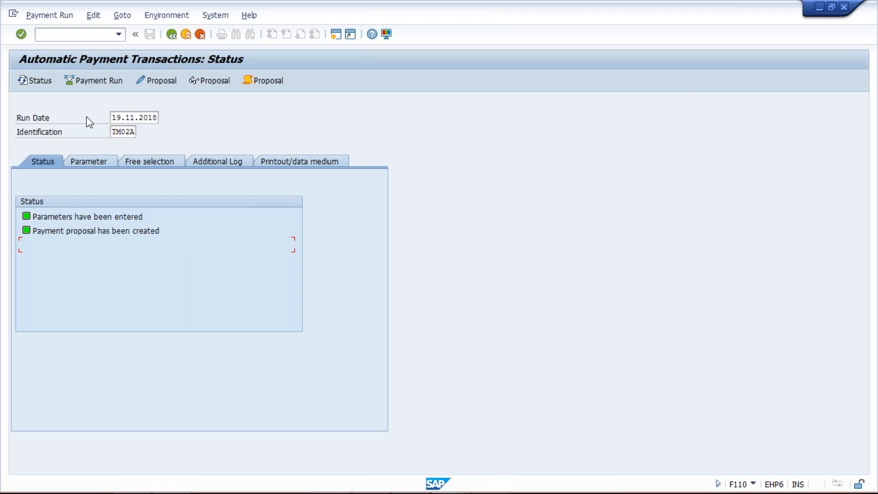
click(121, 116)
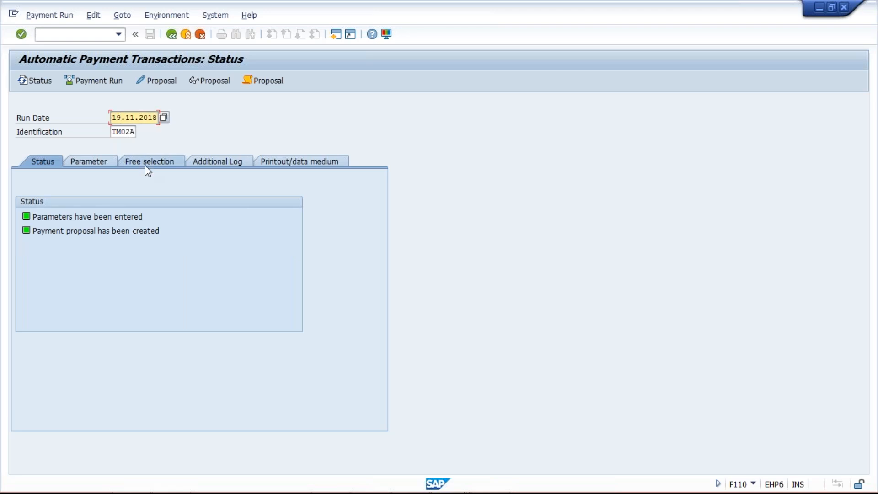
key(BackSpace)
key(BackSpace)
text(20)
key(Return)
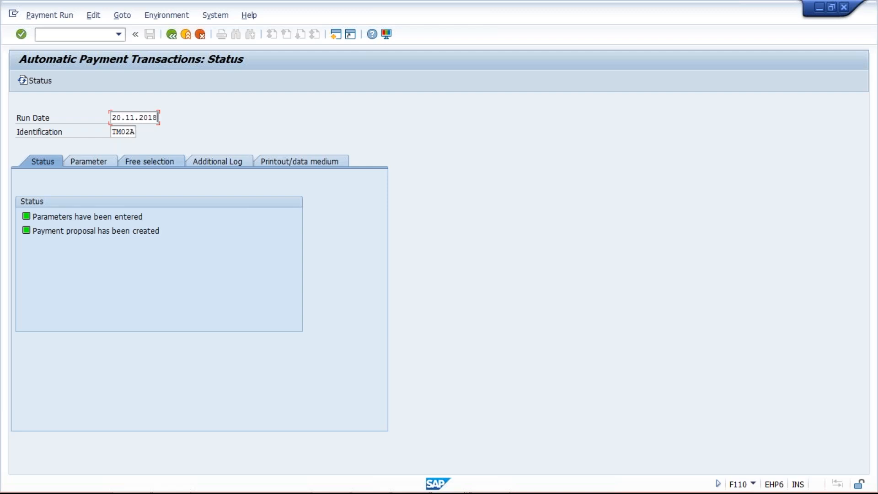
click(112, 132)
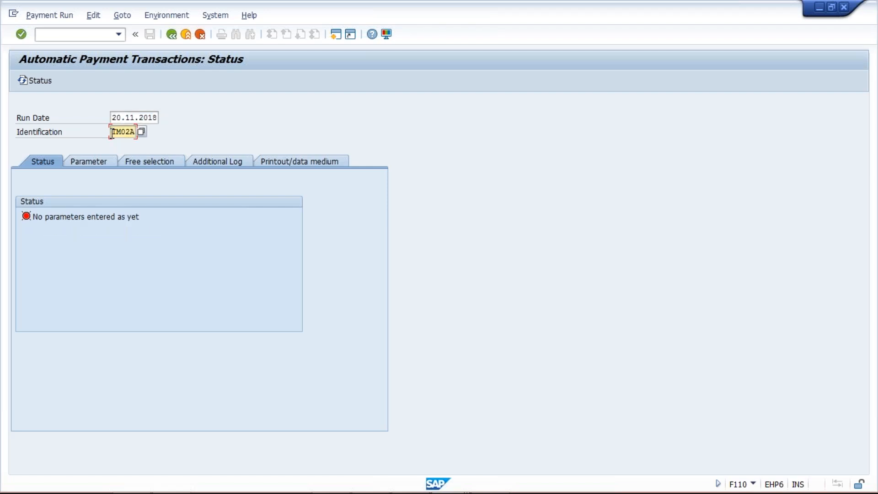
click(114, 117)
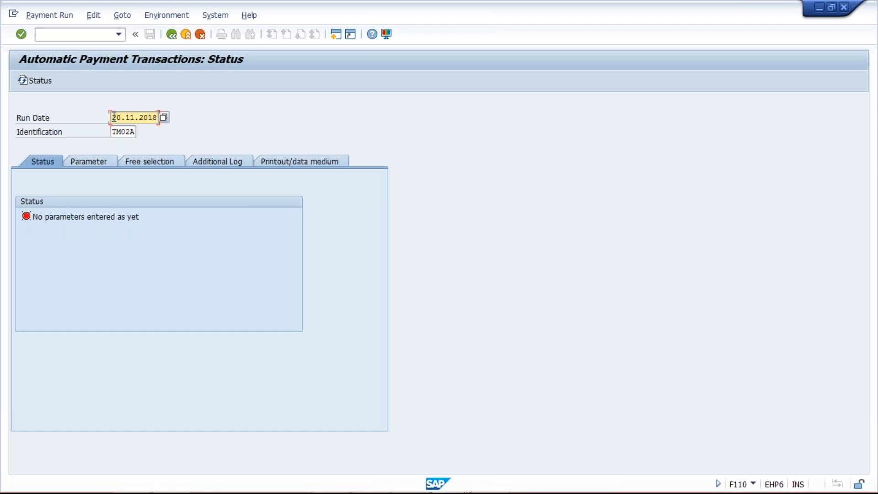
- Enter the run parameters: company code TM02, payment method T, next payment date 21.11.2018 and the vendor's account number
click(95, 160)
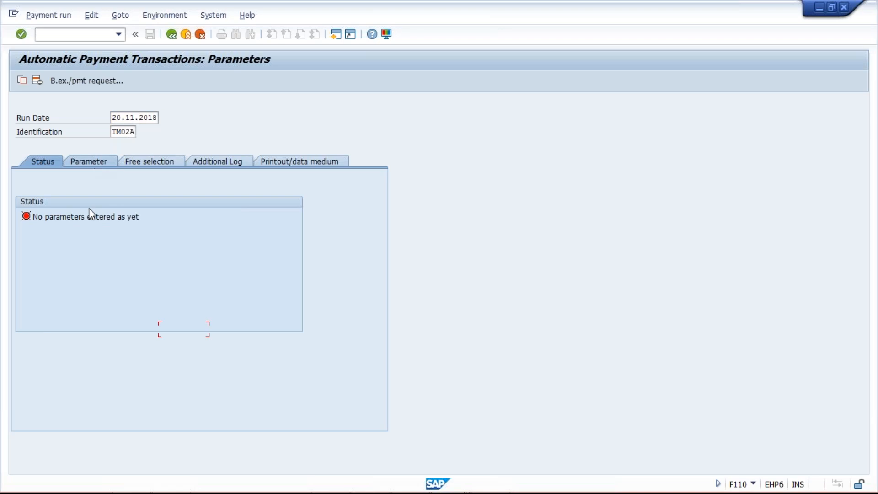
click(80, 245)
text(TM02)
click(272, 246)
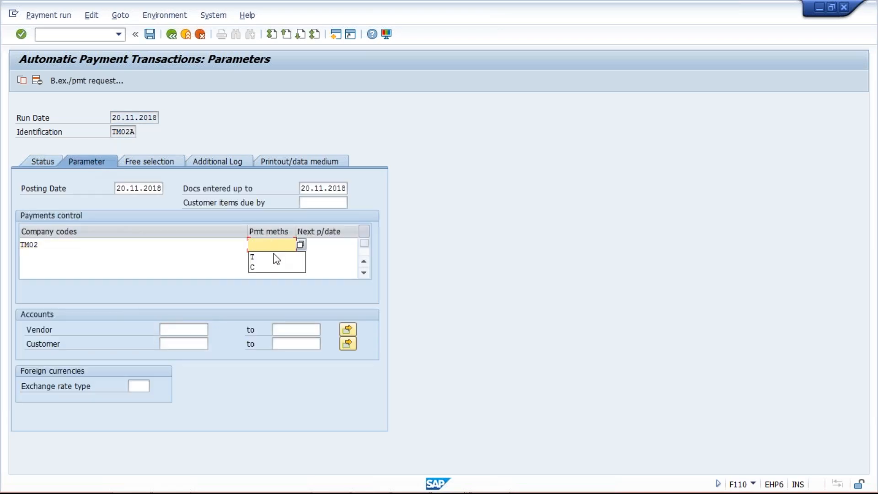
click(276, 257)
click(319, 244)
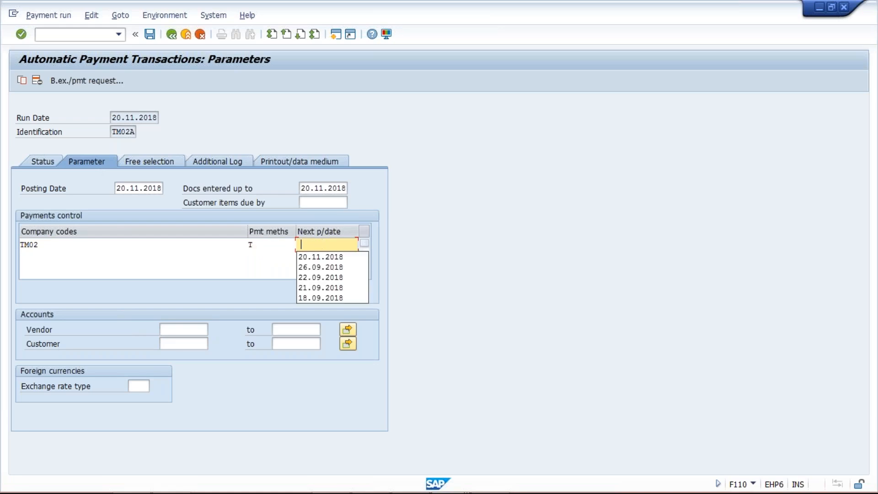
click(304, 255)
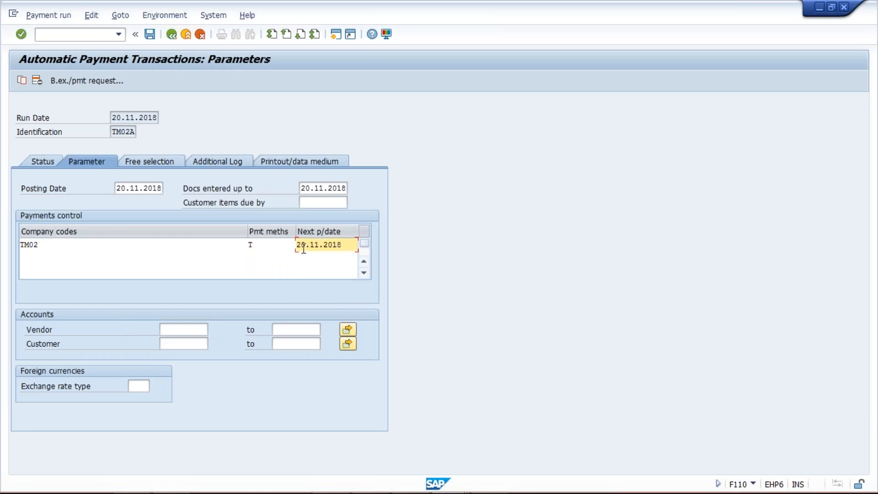
key(Delete)
text(1)
click(184, 328)
click(188, 343)
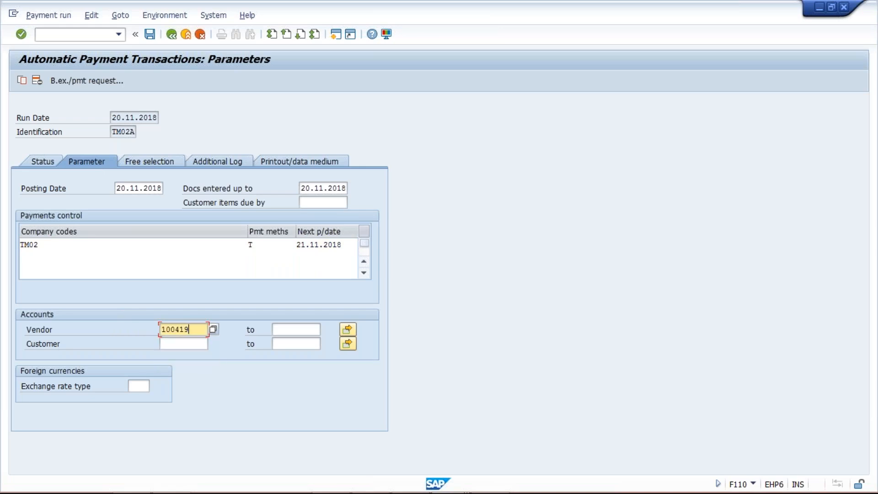
- Enable additional logging of due date check, payment method selection in all cases and payment document line items for the vendor, and save the parameters
click(220, 163)
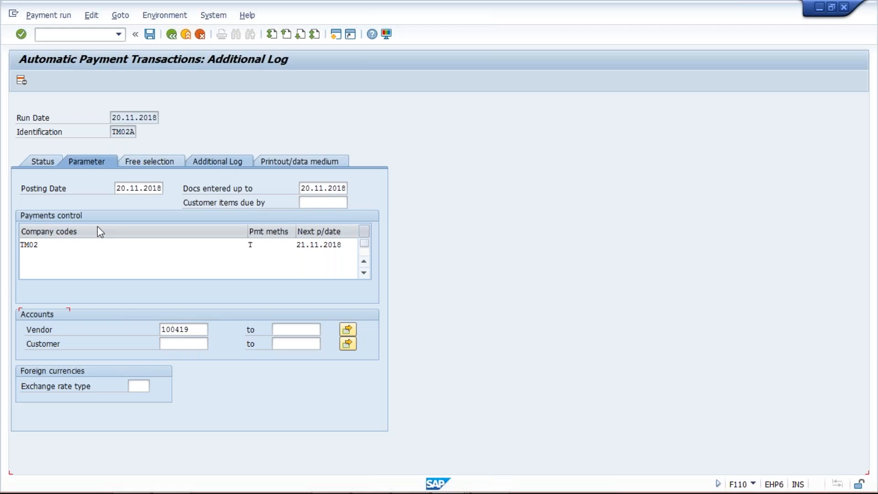
click(41, 317)
click(42, 326)
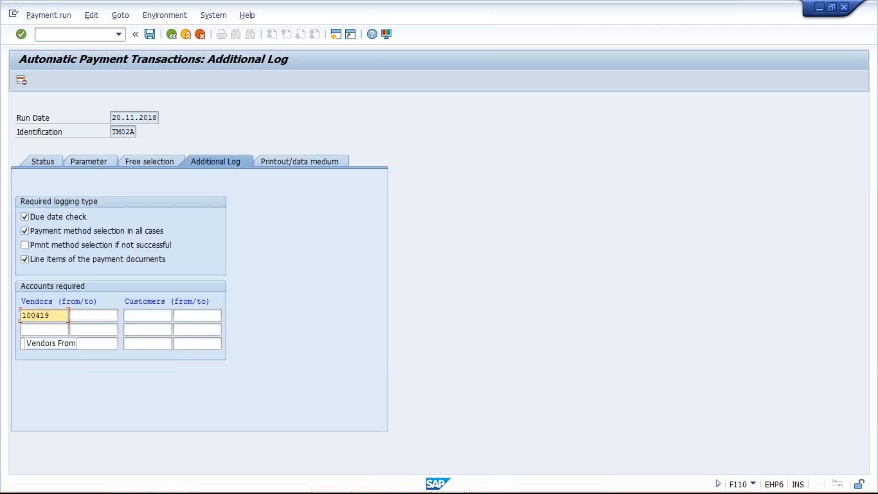
key(Return)
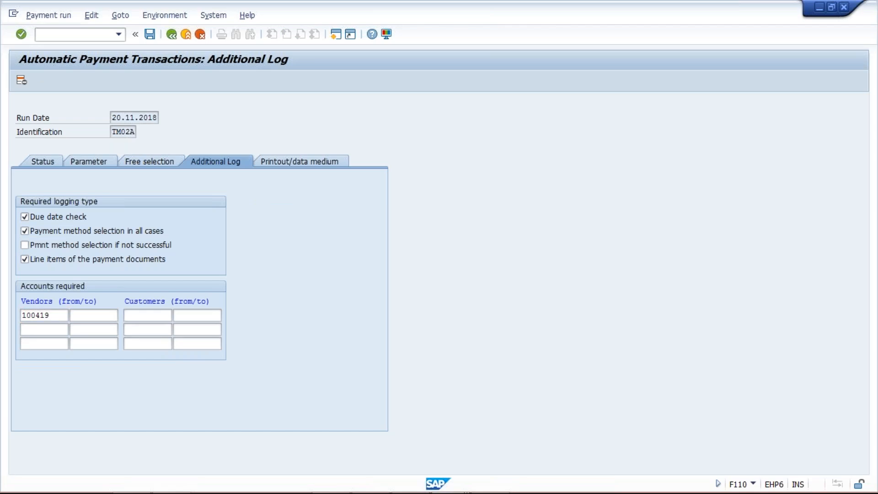
key(ctrl+s)
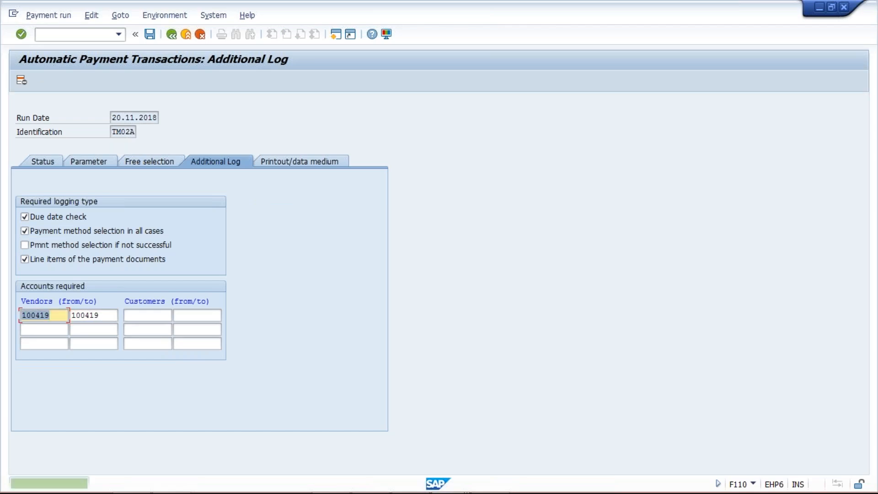
- Schedule the payment proposal to start immediately and display its job log
click(42, 162)
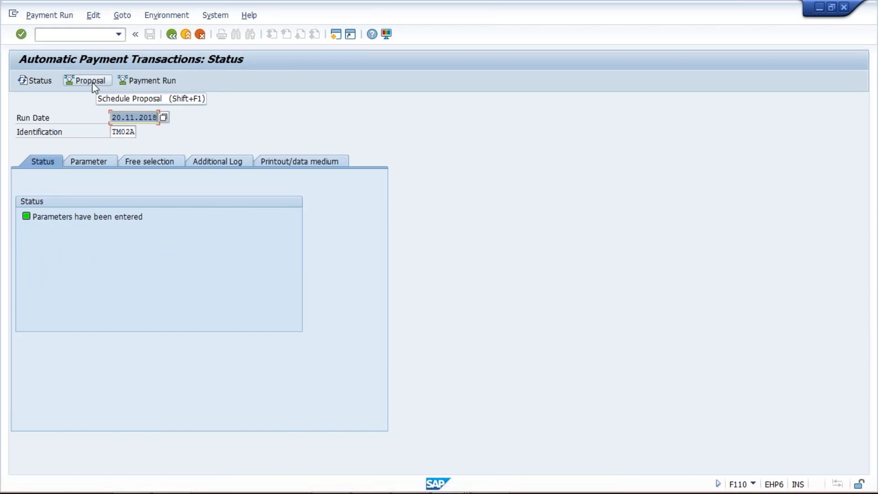
click(93, 84)
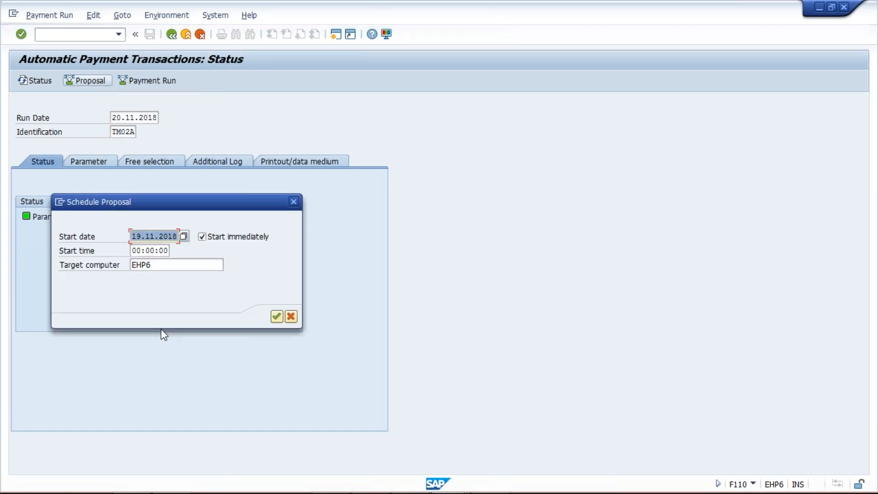
key(Return)
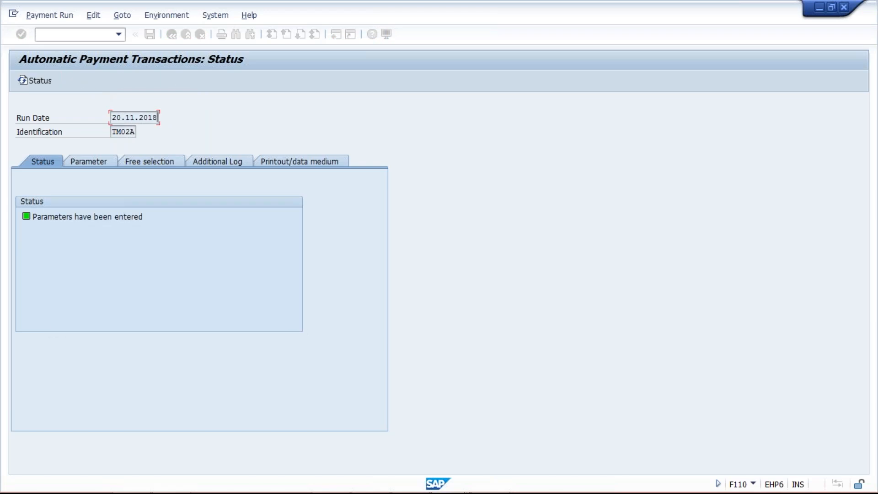
key(Return)
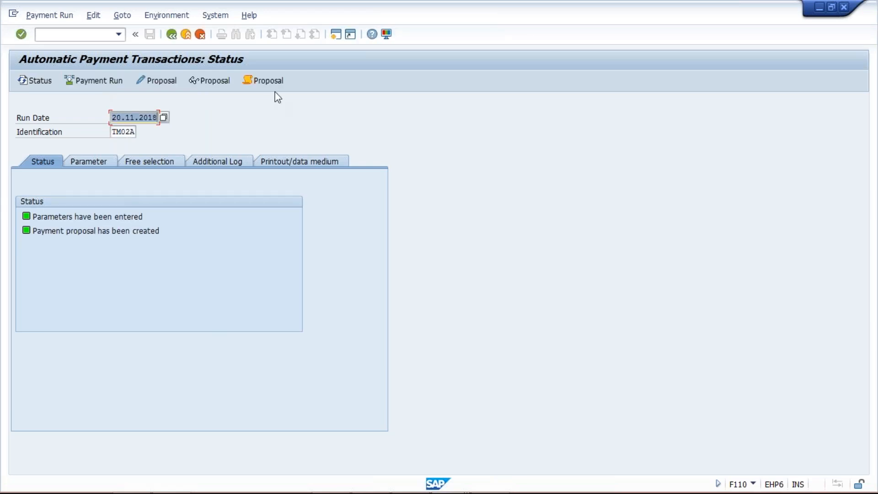
click(269, 81)
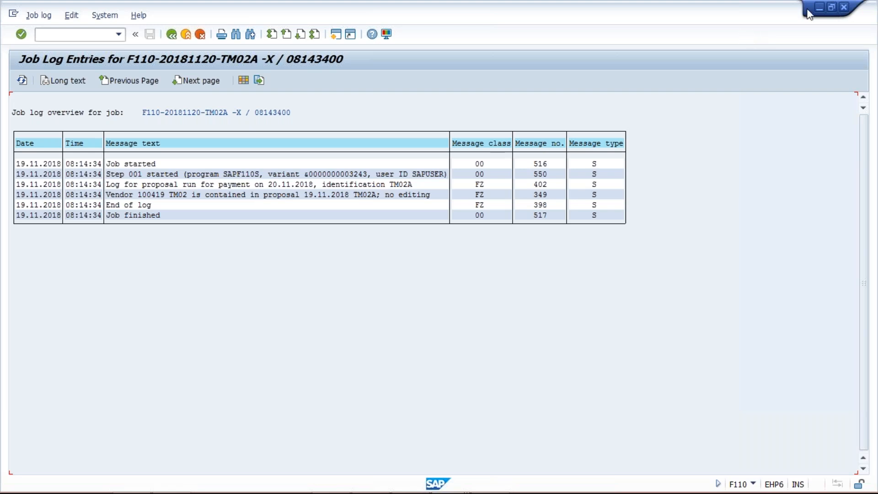
click(721, 151)
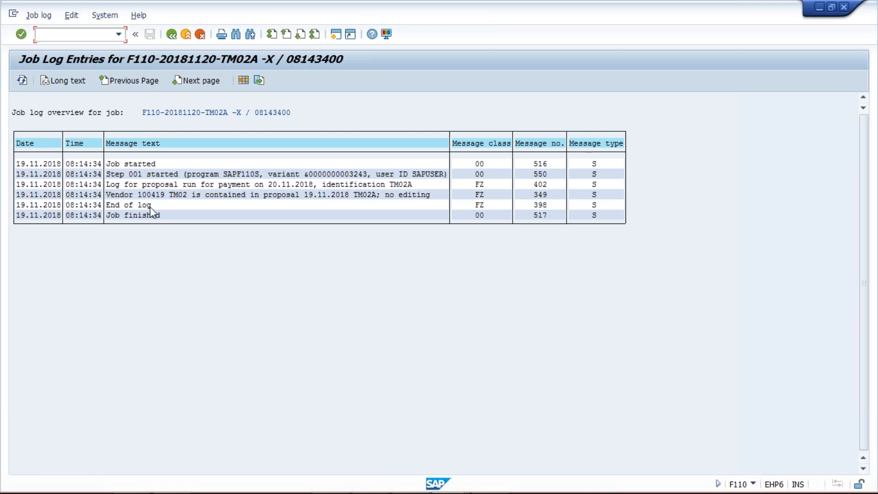
- Check the vendor message in the proposal job log, return to the status overview and load the 19.11.2018 run with identification TM02A
click(112, 197)
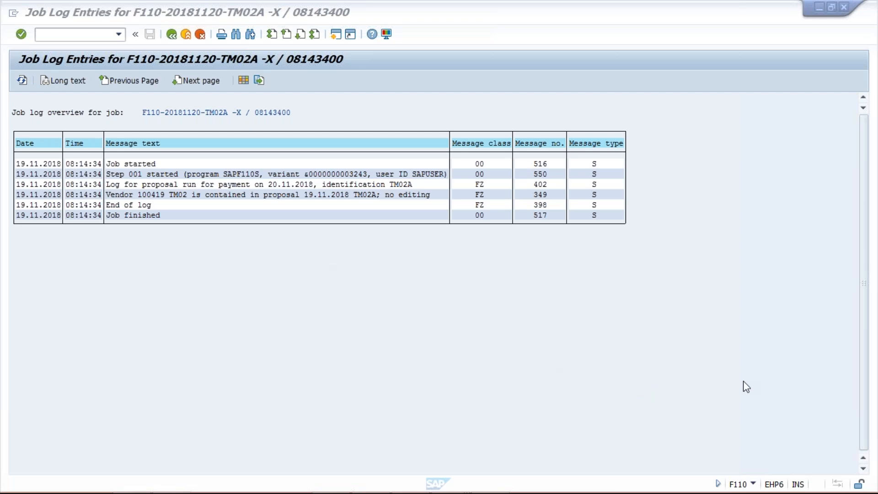
click(152, 198)
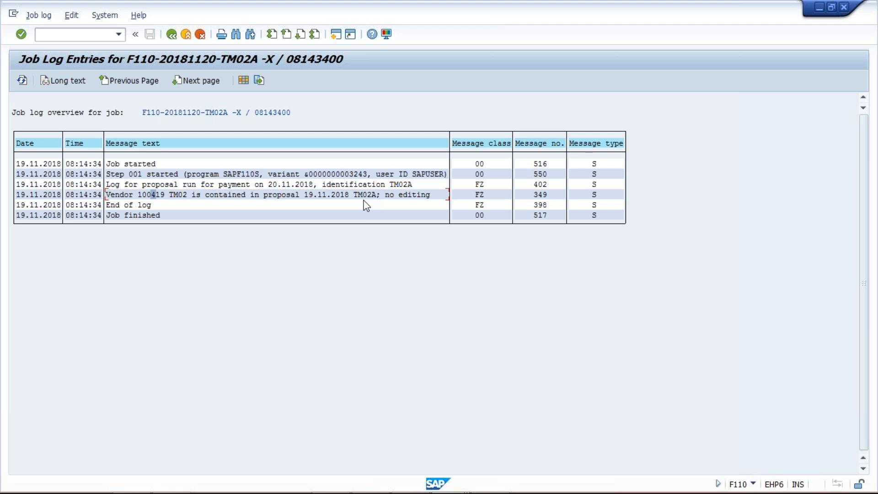
click(174, 38)
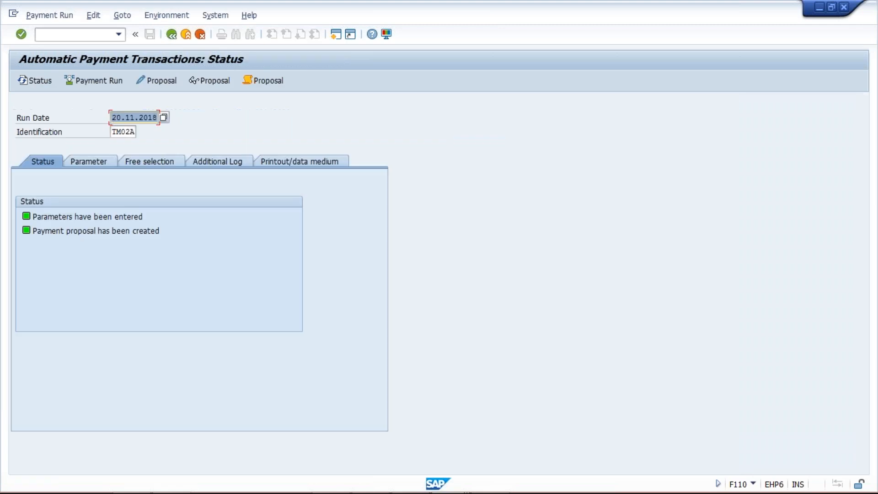
text(19)
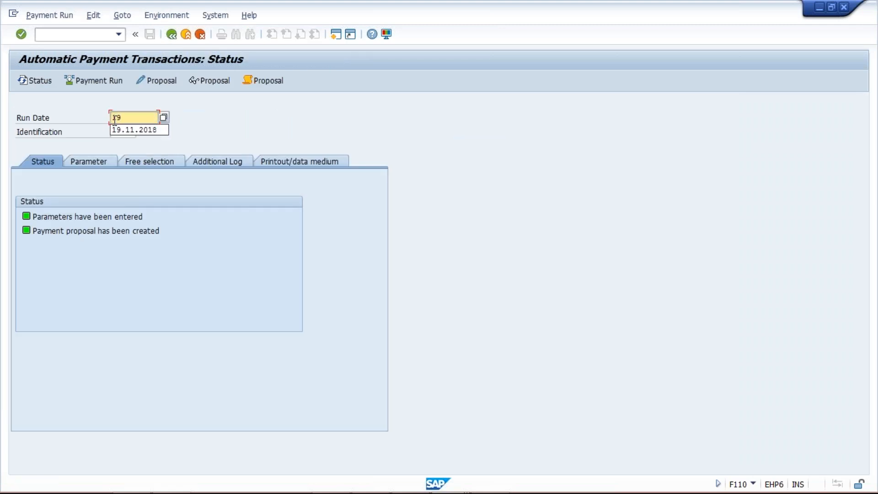
key(Down)
key(Return)
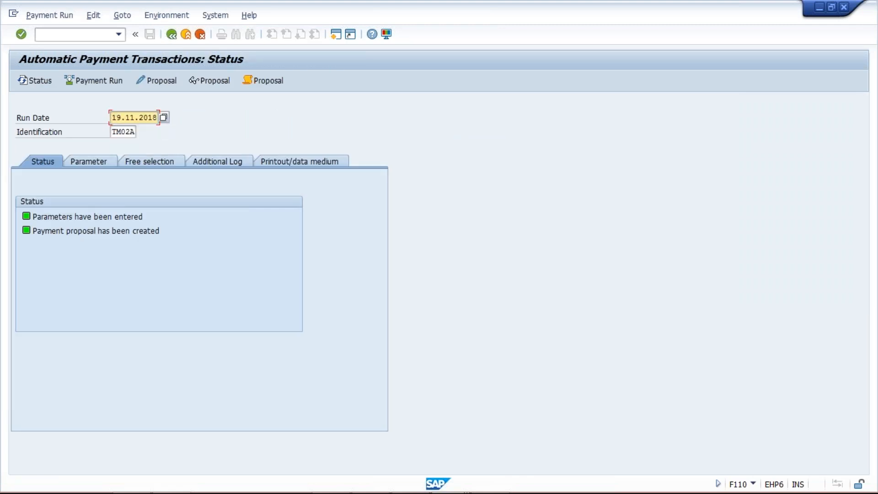
key(Return)
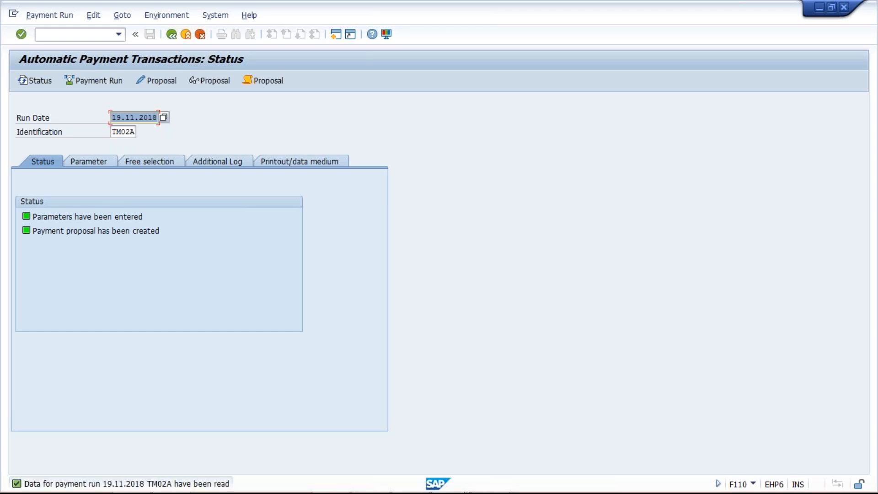
- Delete the payment proposal of the 19.11.2018 run TM02A and confirm the deletion
click(106, 232)
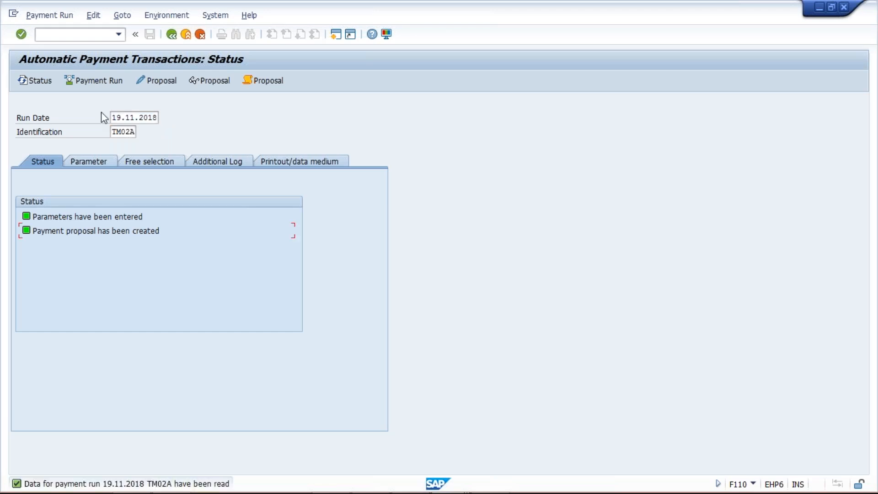
click(89, 18)
mouse_move(101, 46)
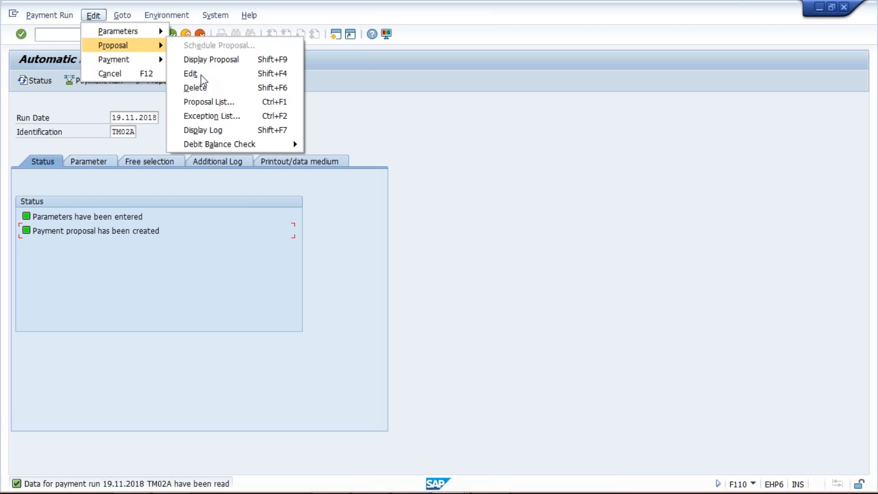
click(200, 88)
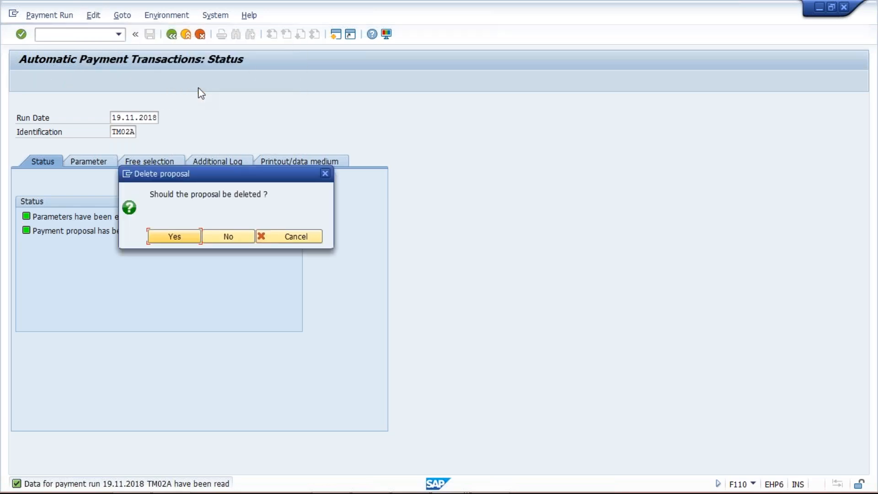
click(175, 238)
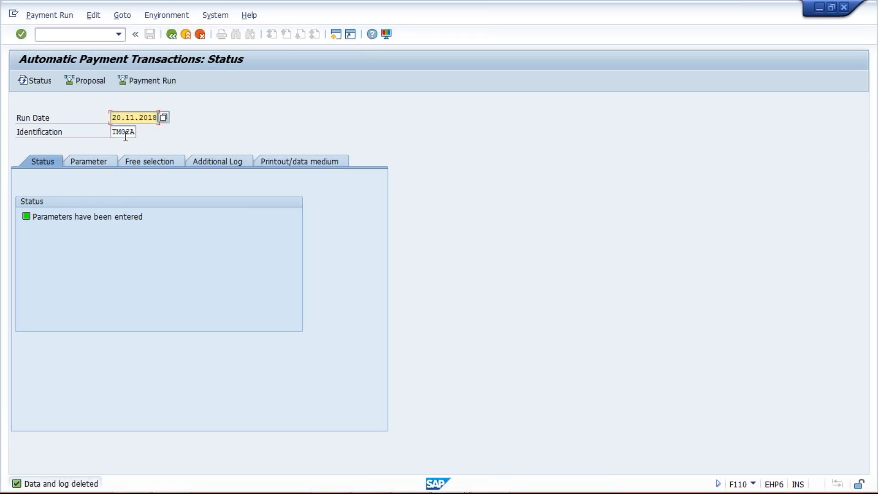
- Return to the 20.11.2018 run TM02A and delete its existing payment proposal
click(86, 81)
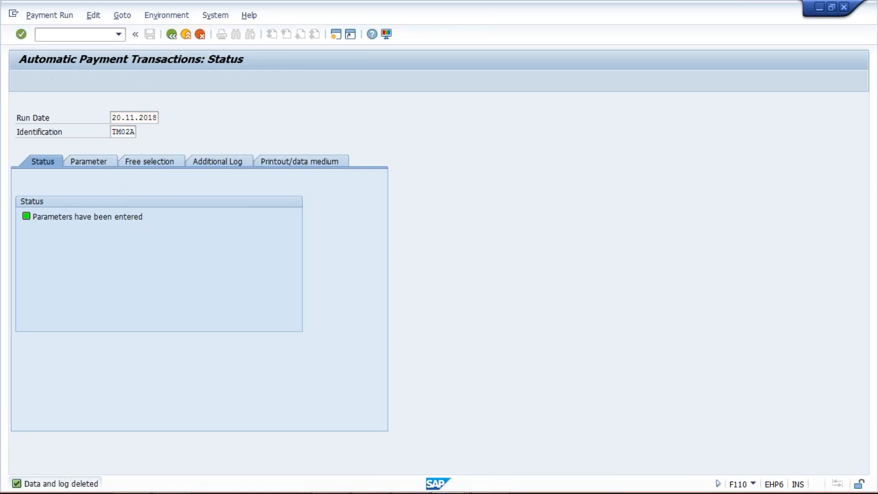
click(93, 16)
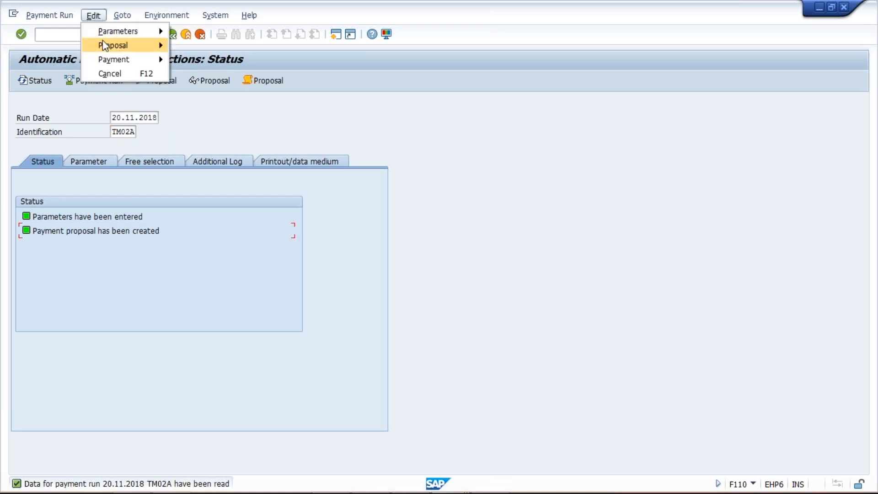
mouse_move(103, 45)
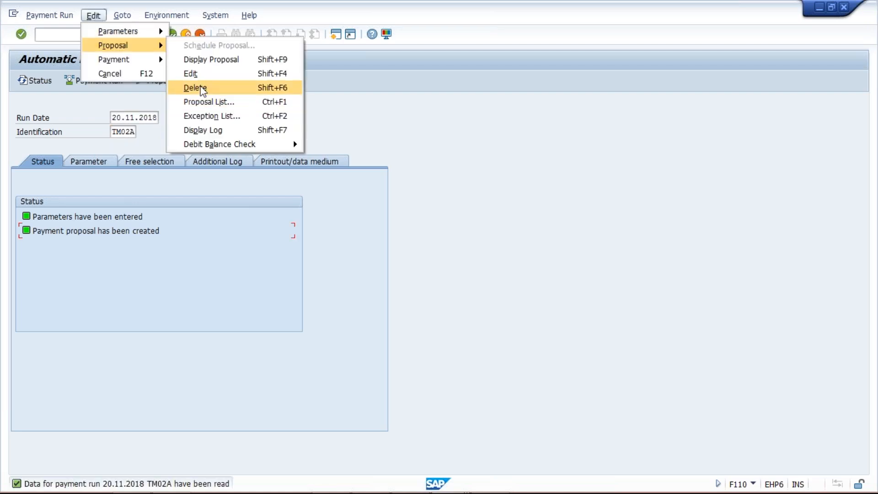
click(202, 88)
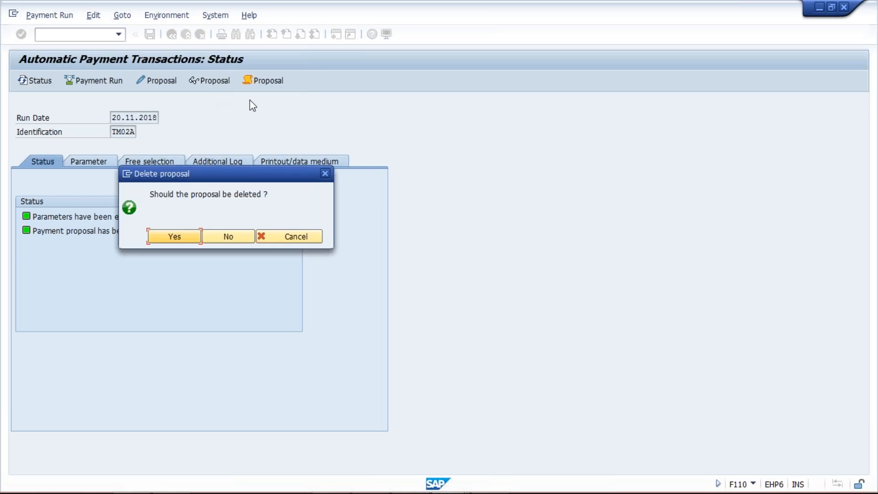
key(Return)
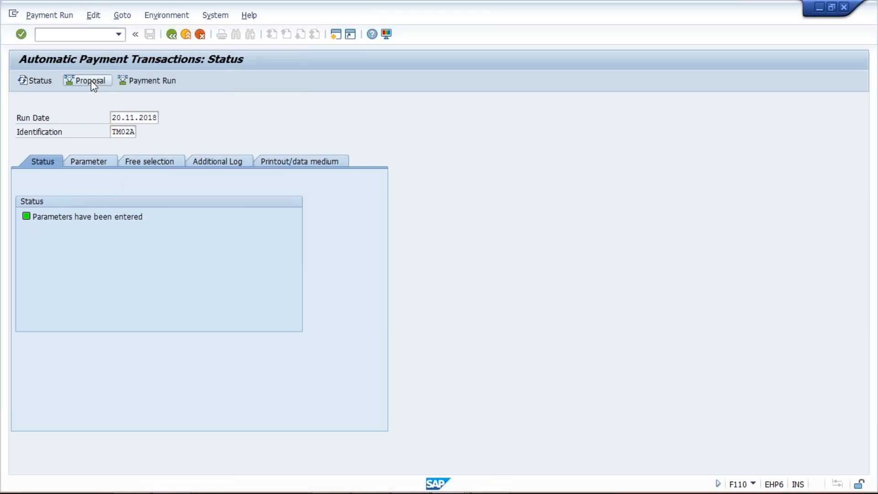
- Schedule the payment proposal of the 20.11.2018 run to start immediately and review its complete job log
click(90, 81)
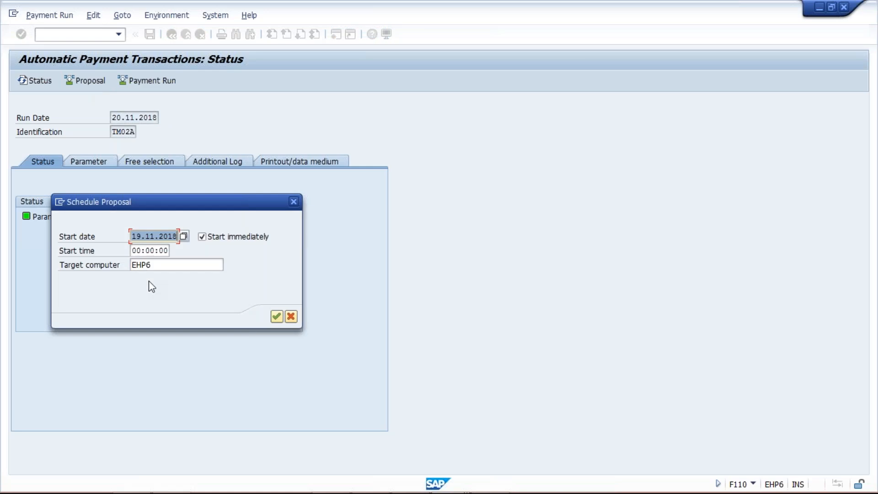
key(Return)
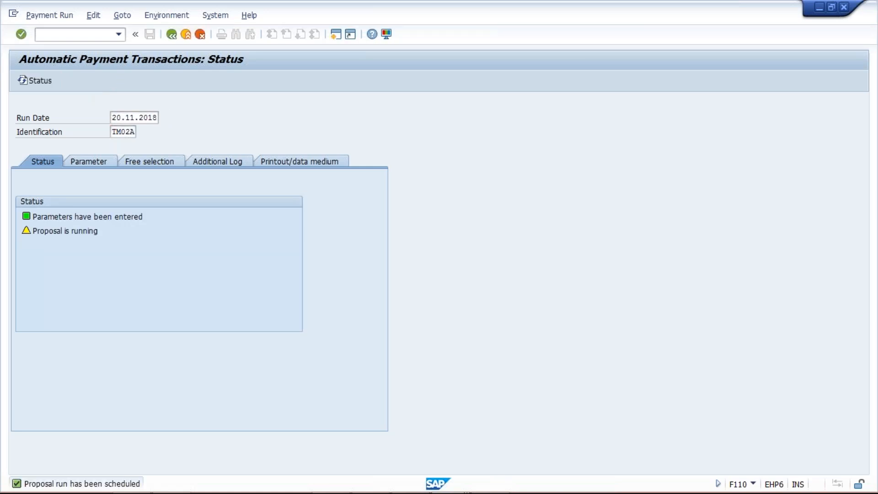
key(Return)
click(266, 84)
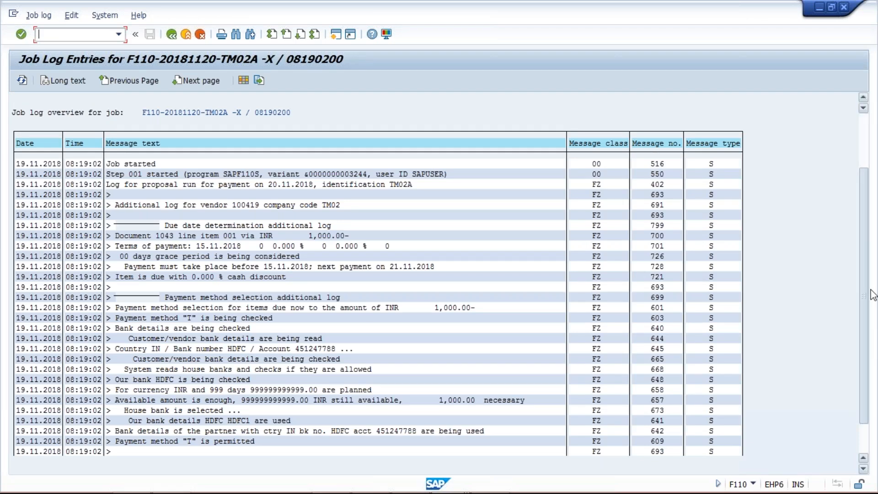
scroll(873, 295, down, 1)
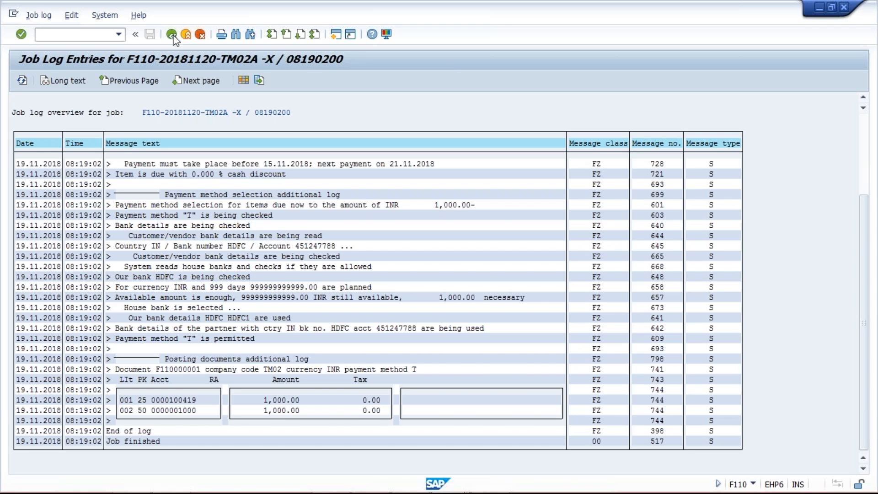
click(173, 36)
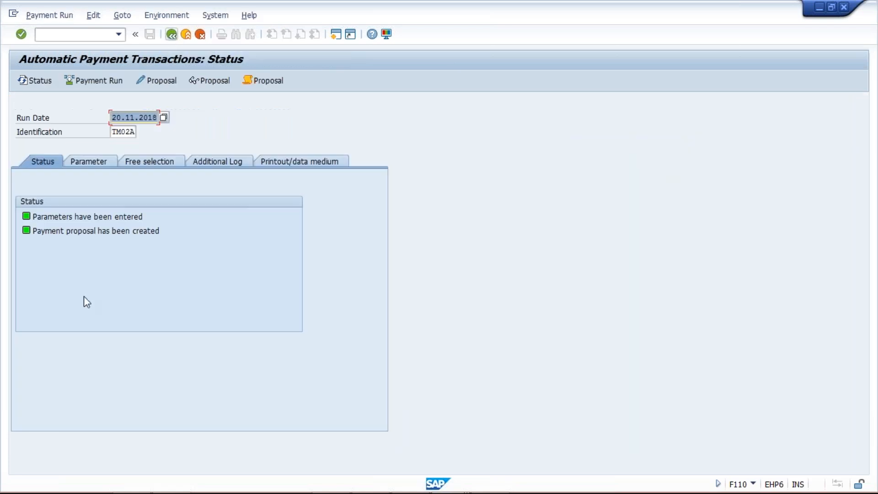
- Delete the newly created payment proposal of the 20.11.2018 run TM02A
click(105, 235)
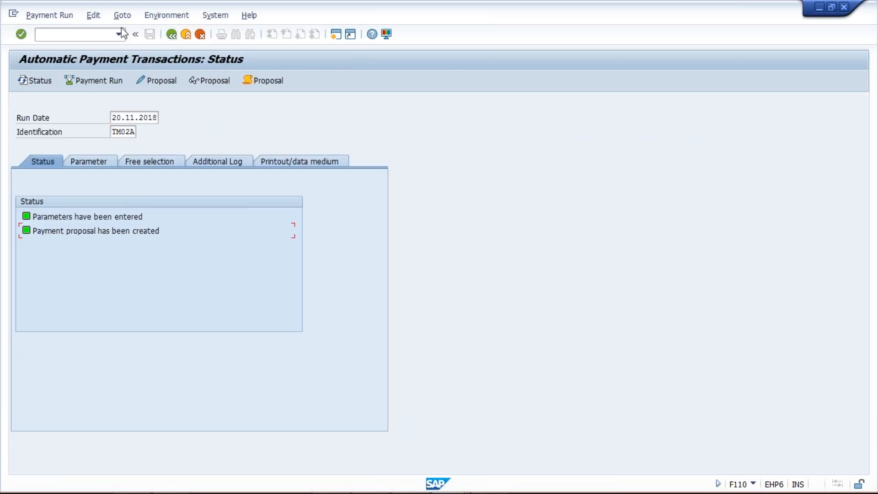
click(93, 15)
mouse_move(131, 47)
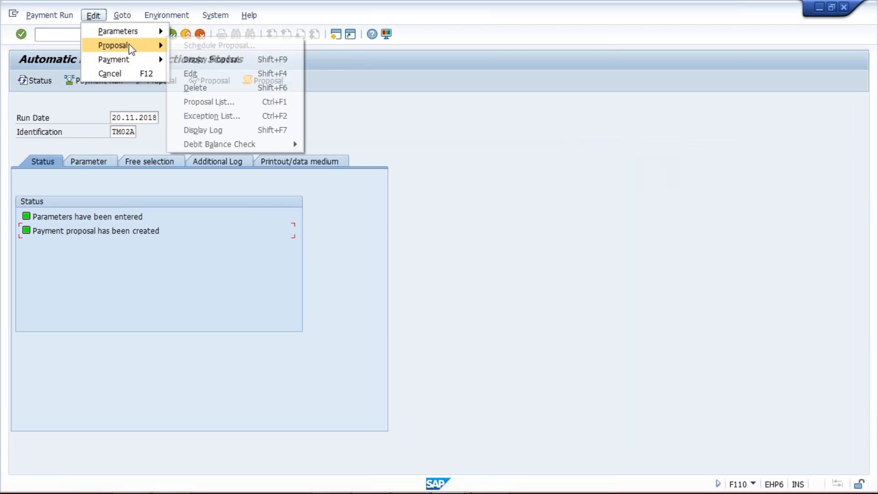
click(195, 88)
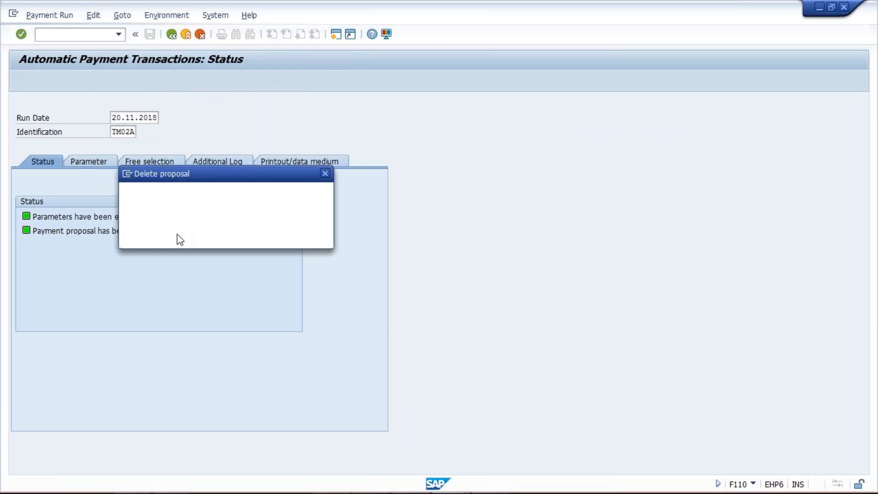
click(176, 236)
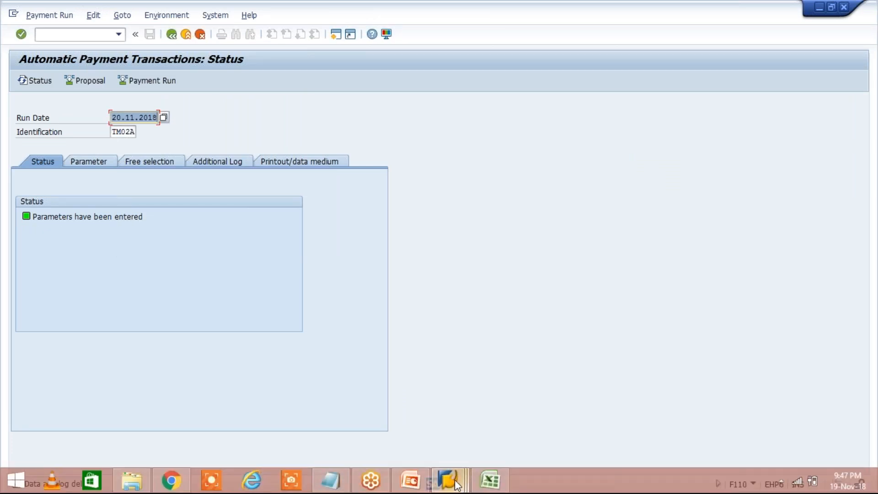
- Switch to the bank selection session, return to the payment program customizing and open the payment methods in company code
click(457, 484)
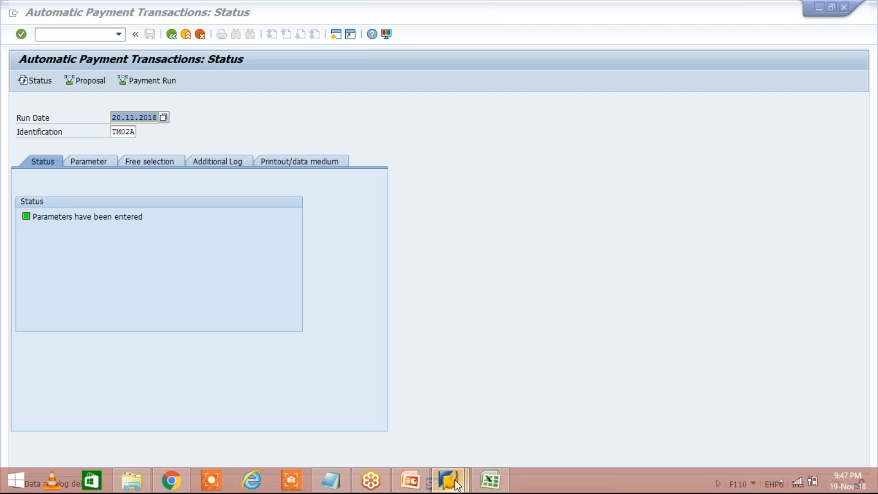
mouse_move(456, 483)
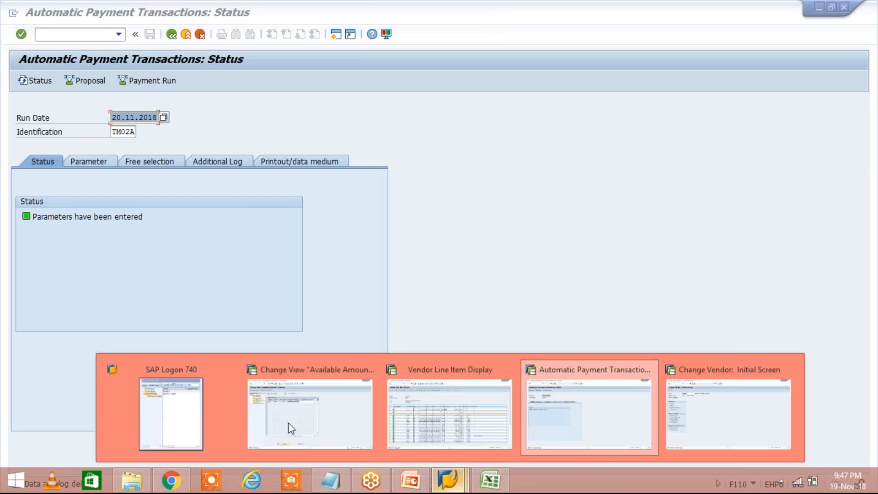
mouse_move(290, 429)
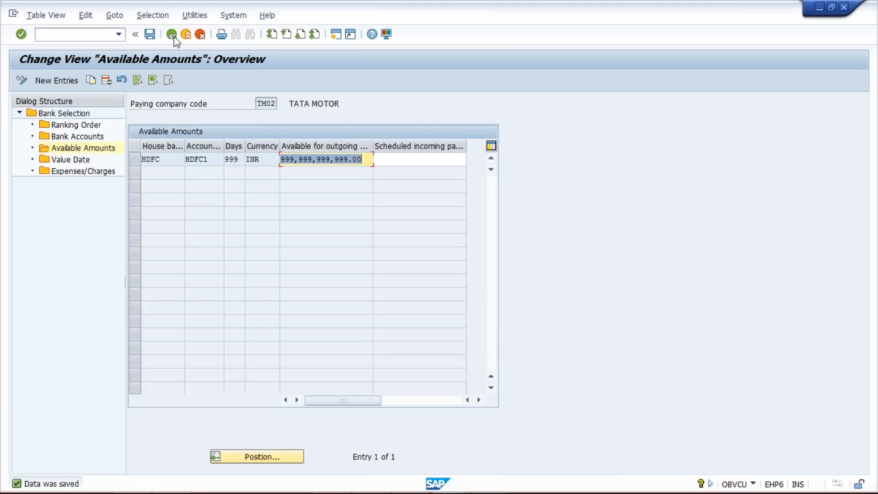
click(174, 38)
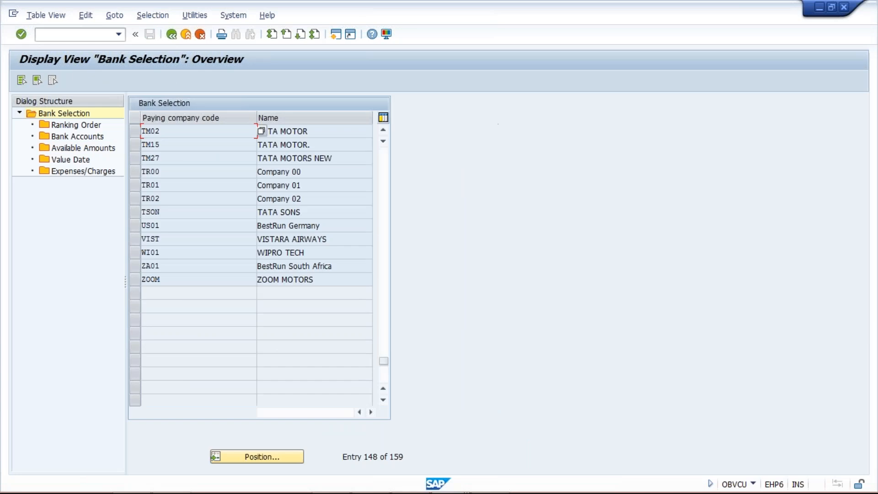
key(F3)
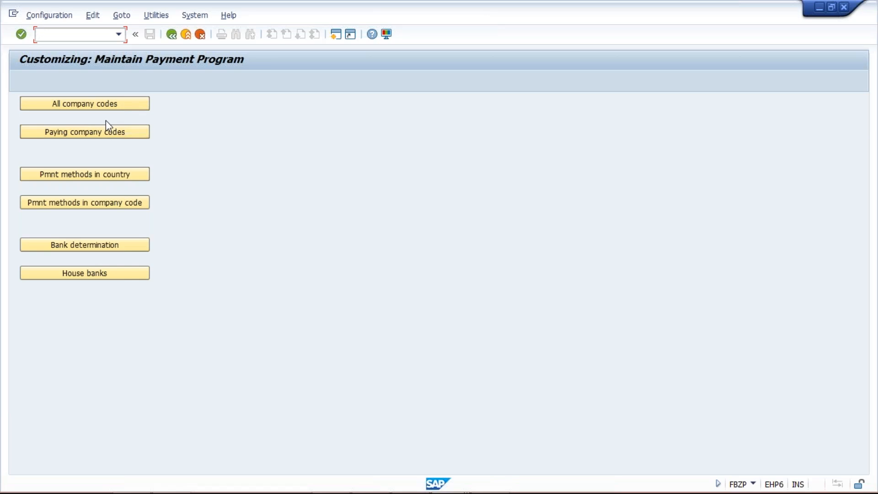
click(97, 174)
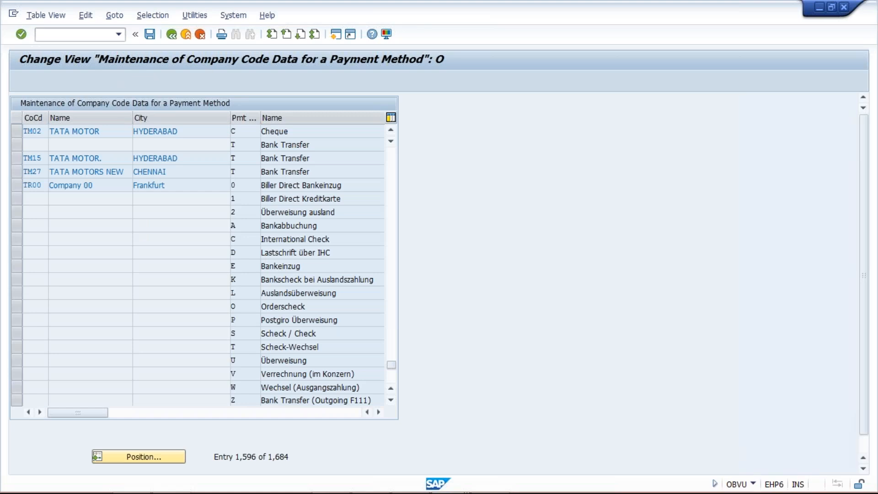
- Set the amount limits of company code TM02's Cheque payment method to minimum 0 and maximum 50000 INR, and save with the customizing request
double_click(274, 131)
text(0)
key(Tab)
key(BackSpace)
key(BackSpace)
key(BackSpace)
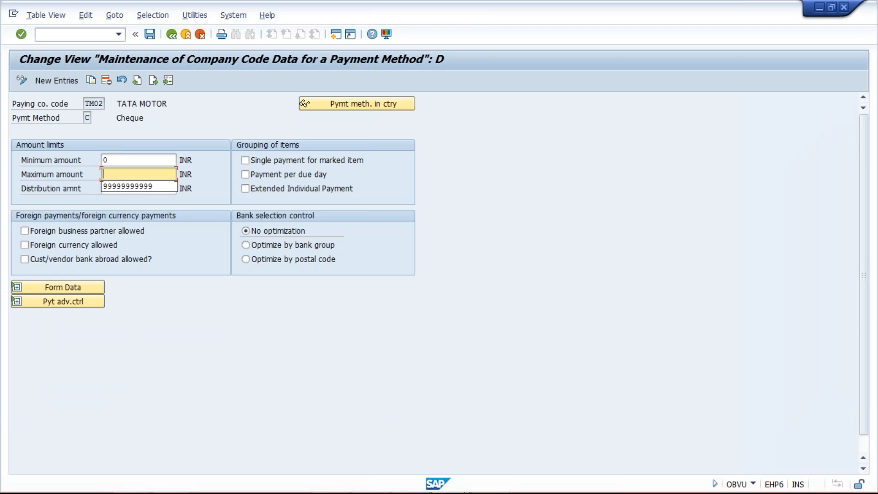
text(50000)
key(Return)
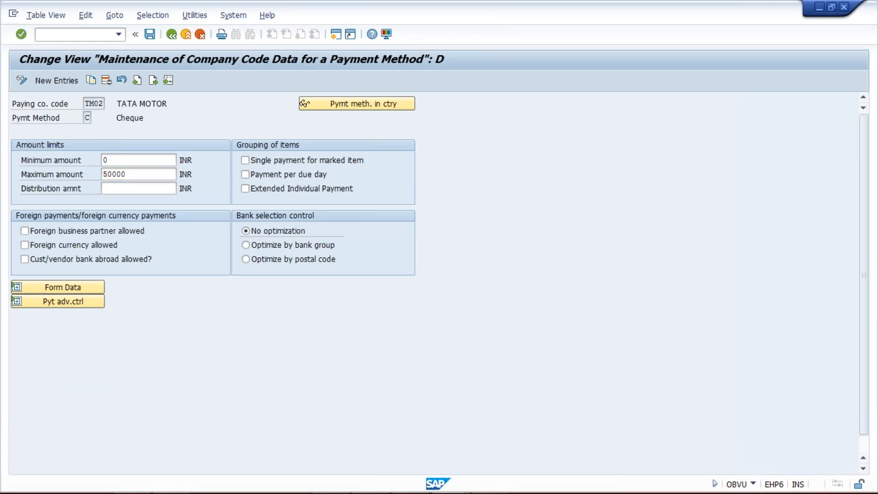
key(ctrl+s)
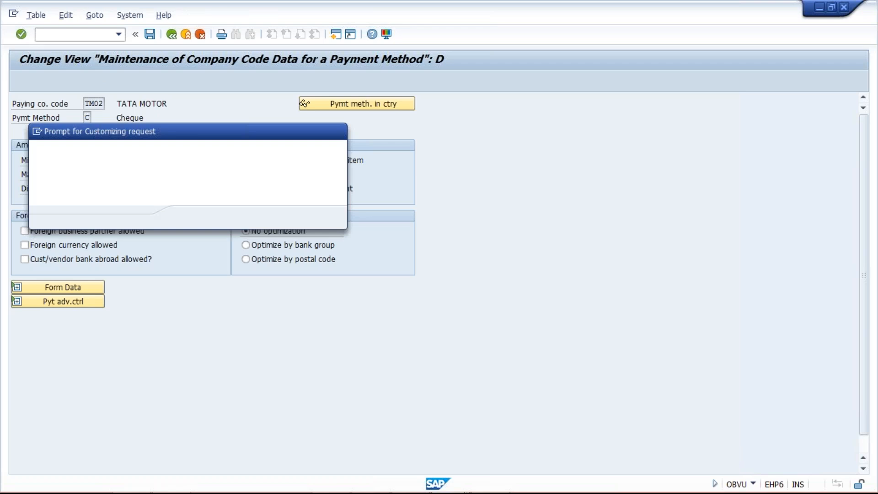
key(Return)
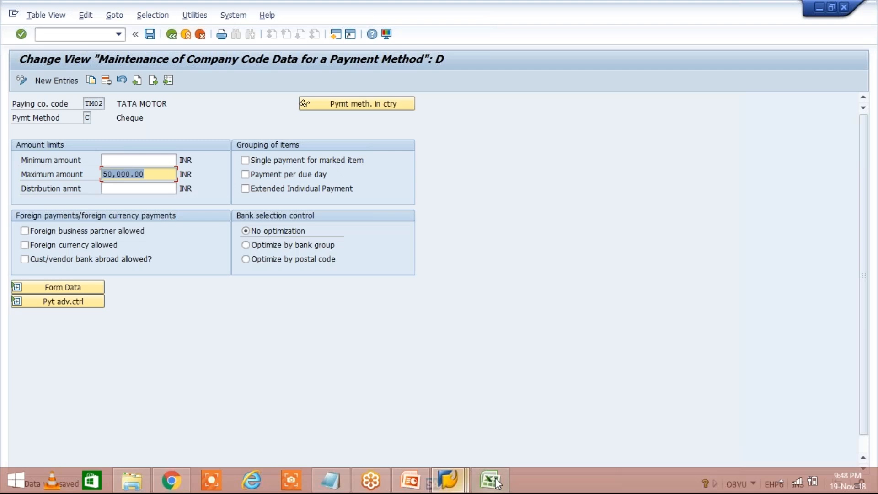
- Consult the TATA MOTOR results table in Excel and open an additional SAP session from the Change Vendor screen
click(490, 480)
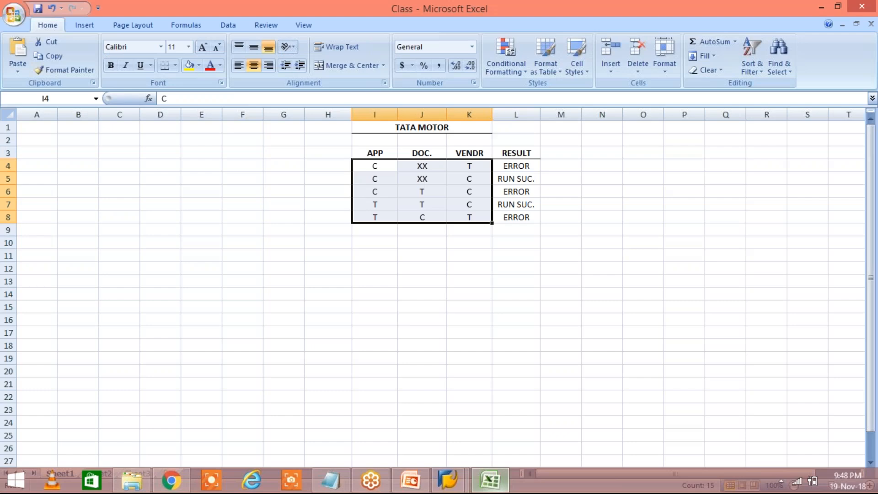
click(561, 281)
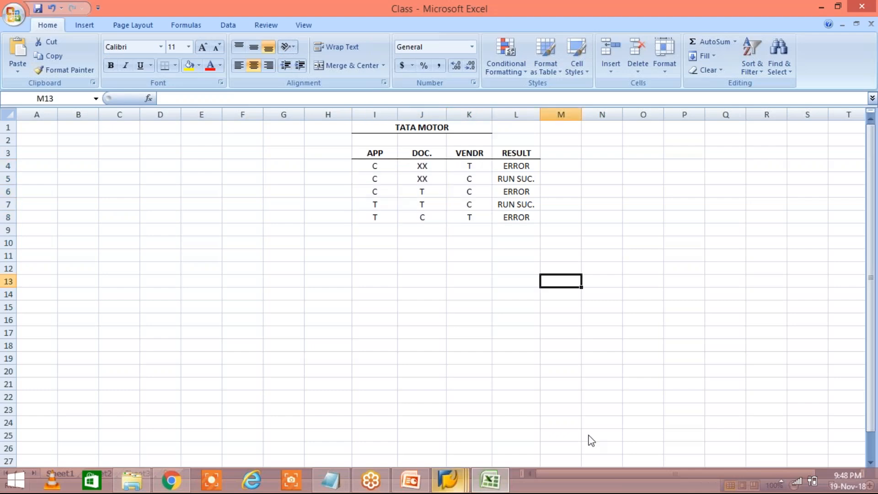
click(448, 480)
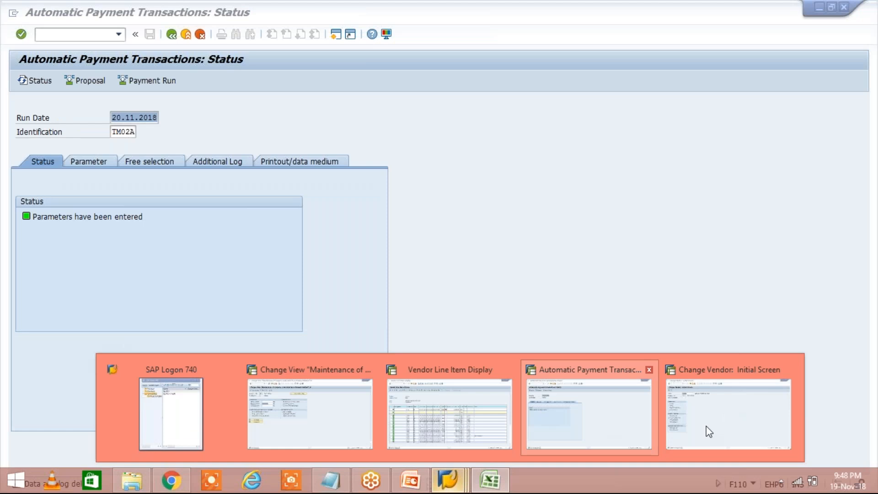
click(708, 431)
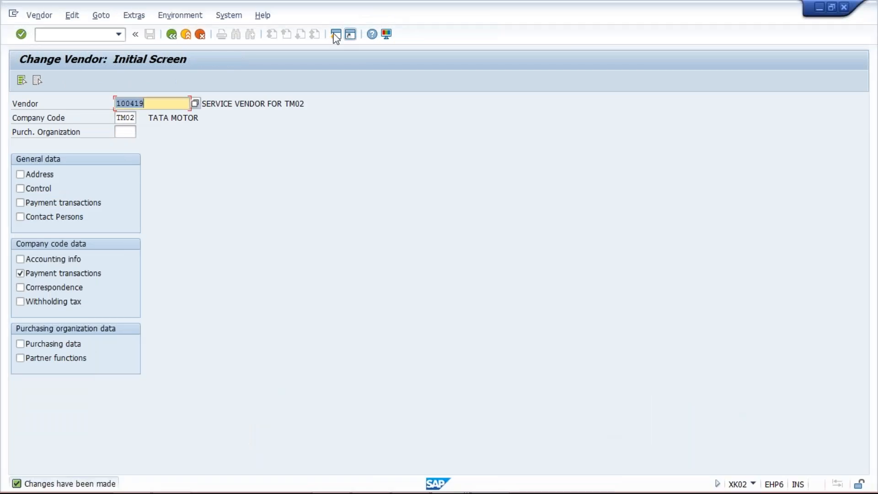
click(335, 34)
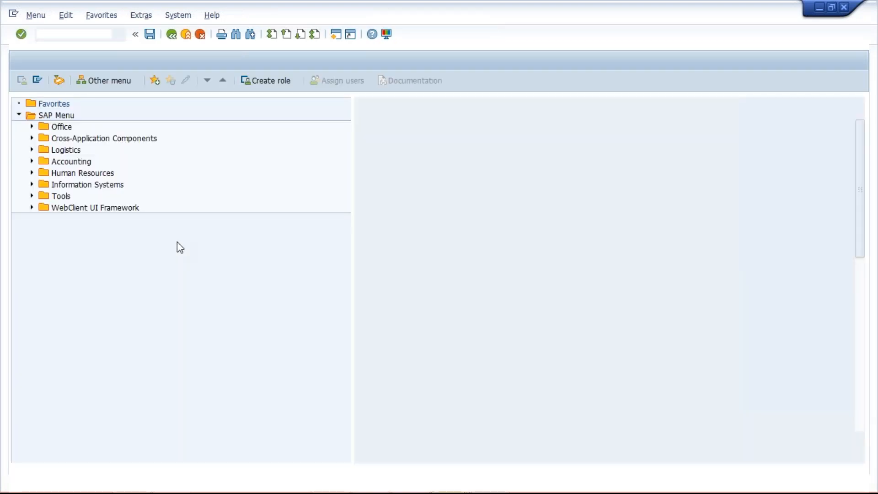
- Set the TM02 service vendor's payment methods to CT in the company code payment transactions and save the vendor
mouse_move(454, 485)
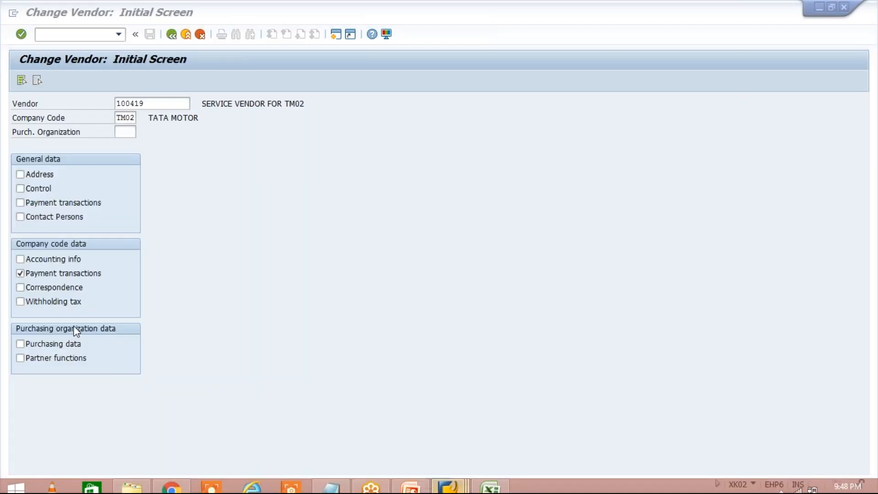
key(Return)
click(127, 229)
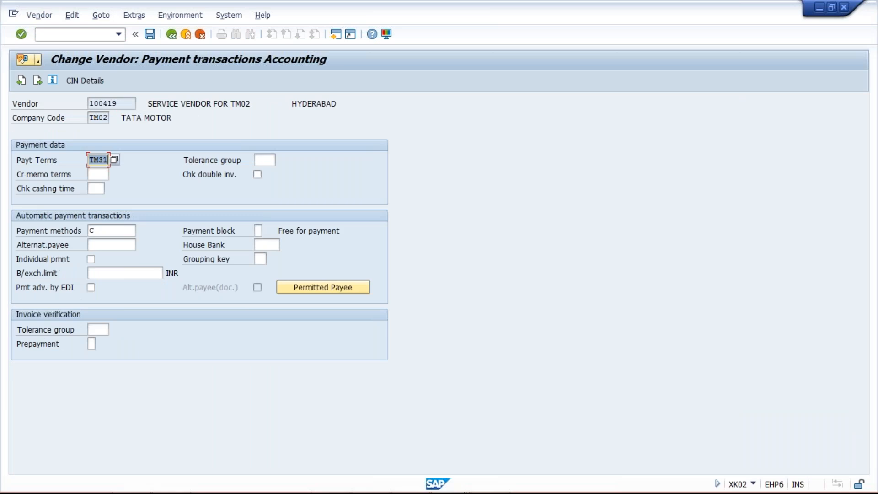
text(CT)
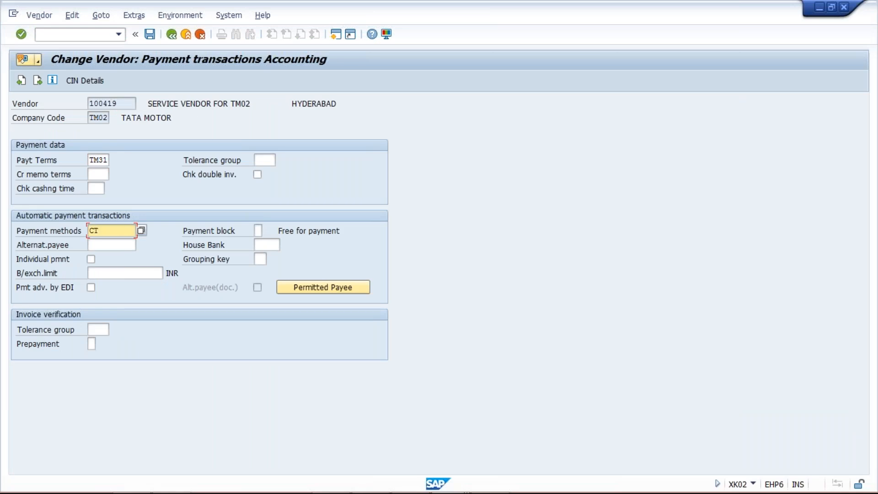
key(Return)
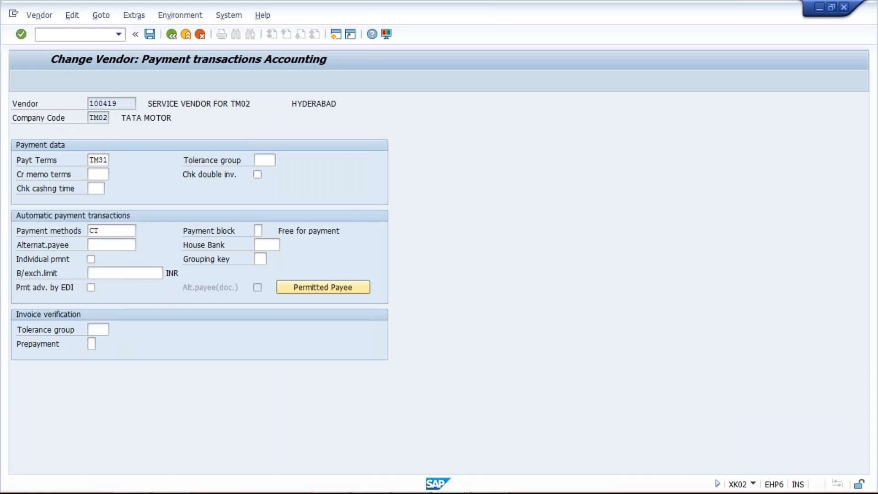
key(ctrl+s)
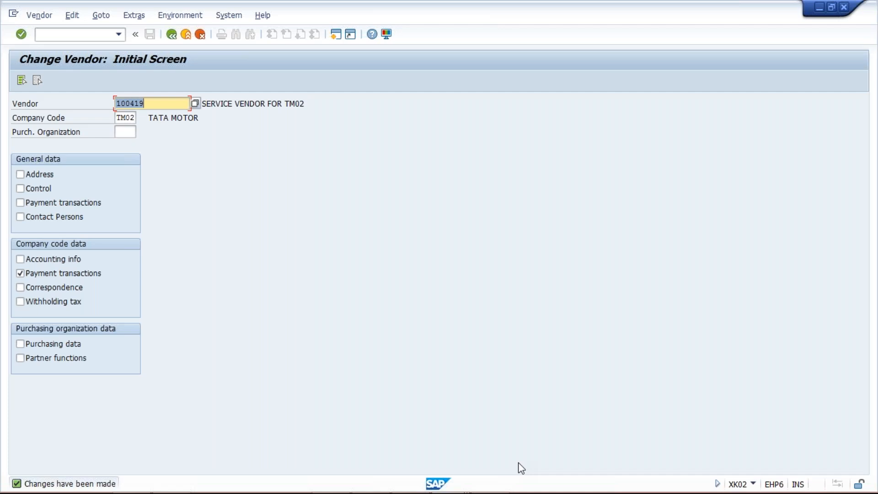
- Start vendor invoice FB60 in the new session for the service vendor, with invoice and posting dates 15.11.2018 and amount 60000 INR
mouse_move(460, 487)
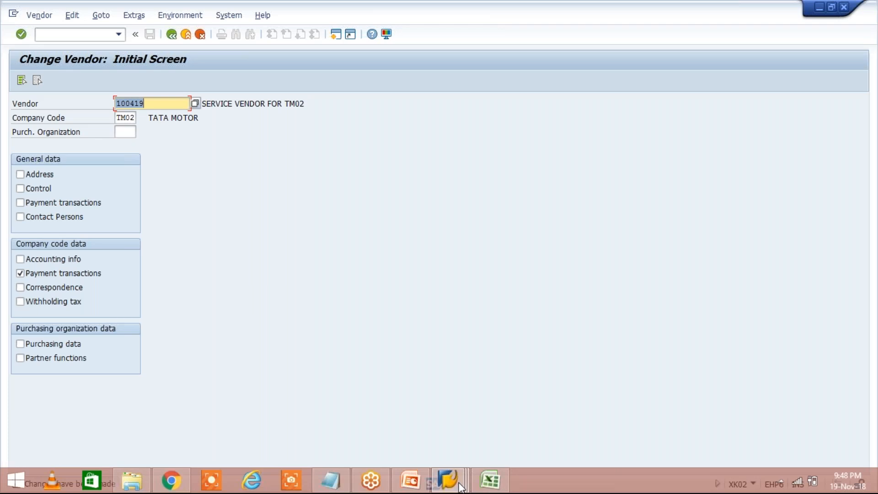
click(461, 487)
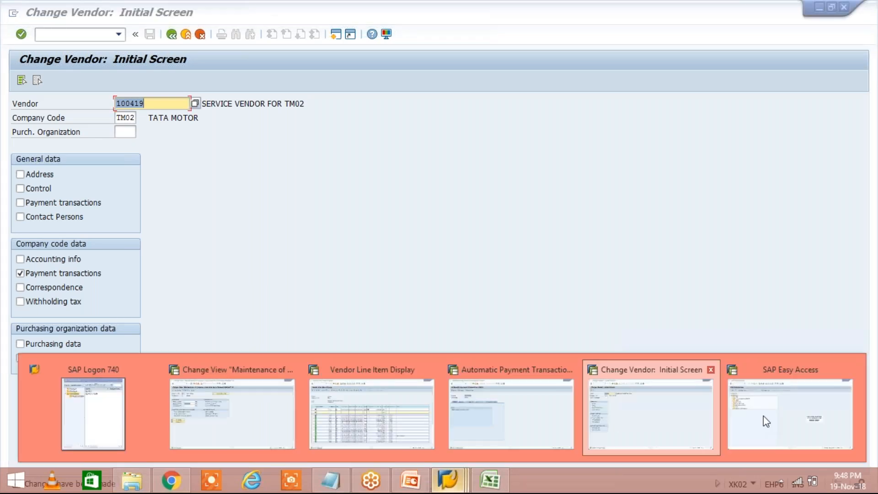
click(764, 415)
text(FB60)
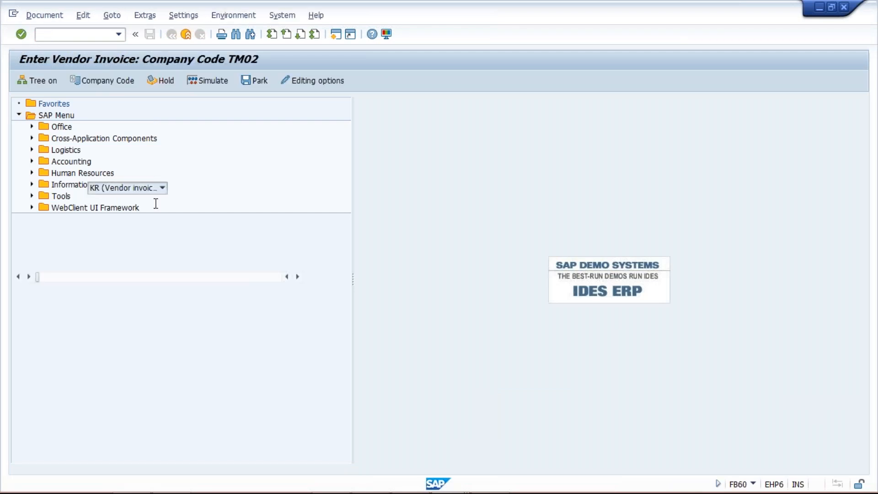
click(98, 159)
key(Tab)
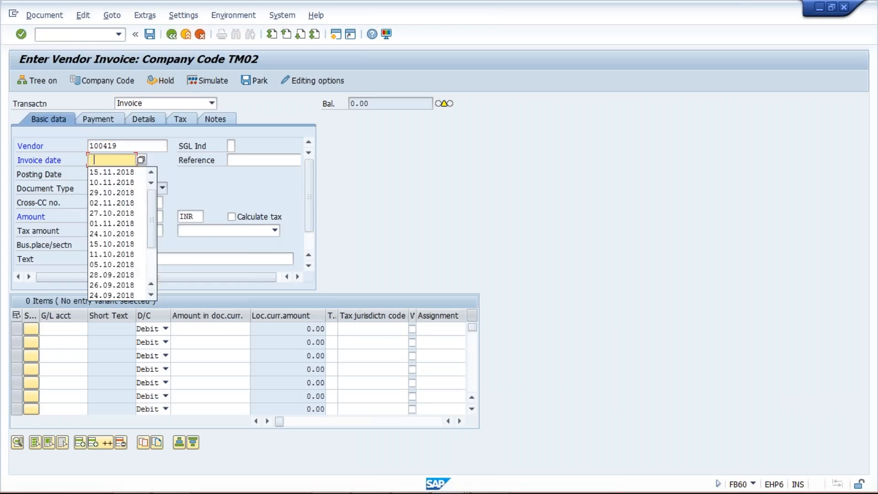
click(94, 174)
click(94, 175)
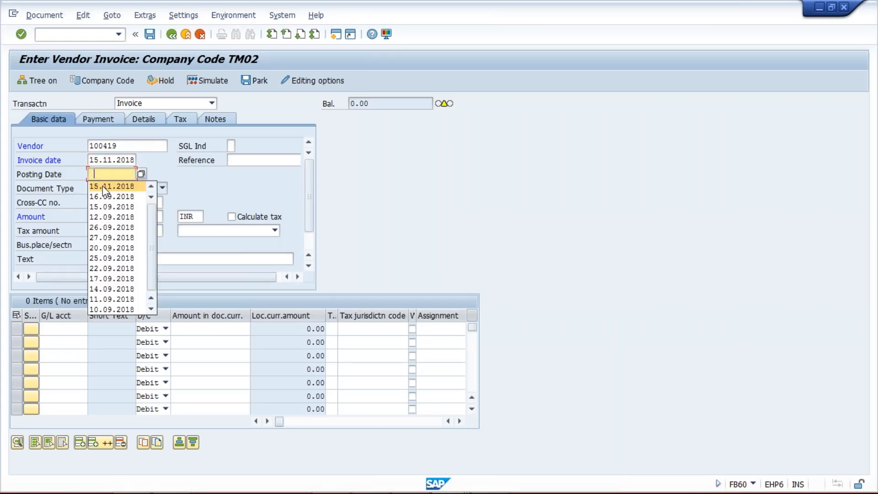
click(103, 186)
click(98, 213)
text(60)
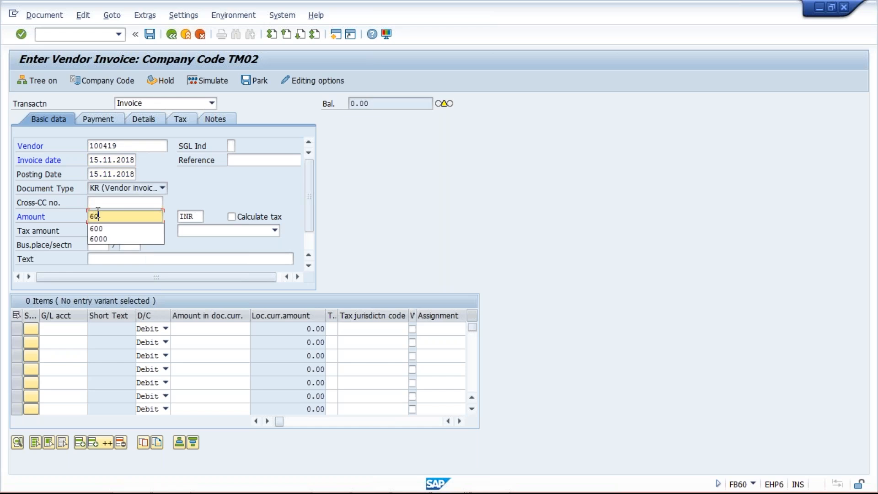
text(000)
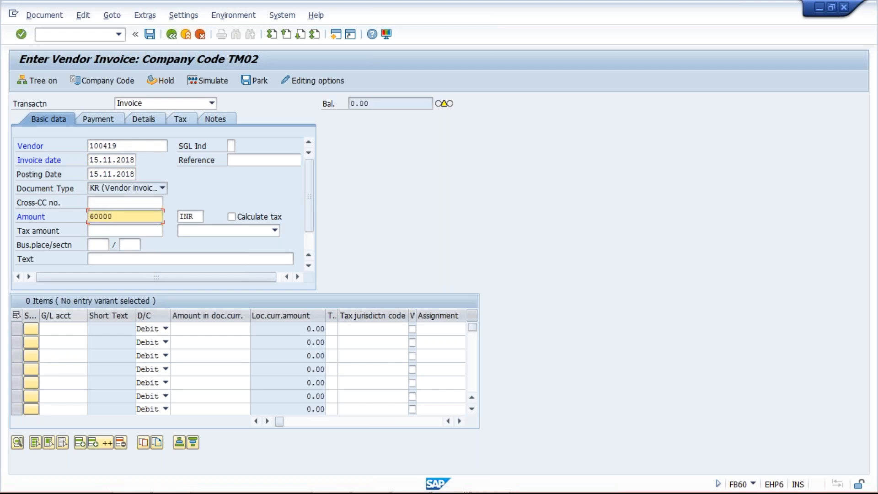
- Add a debit line on G/L account 4000 for 50000 INR and set the invoice amount to 50000 INR
click(51, 329)
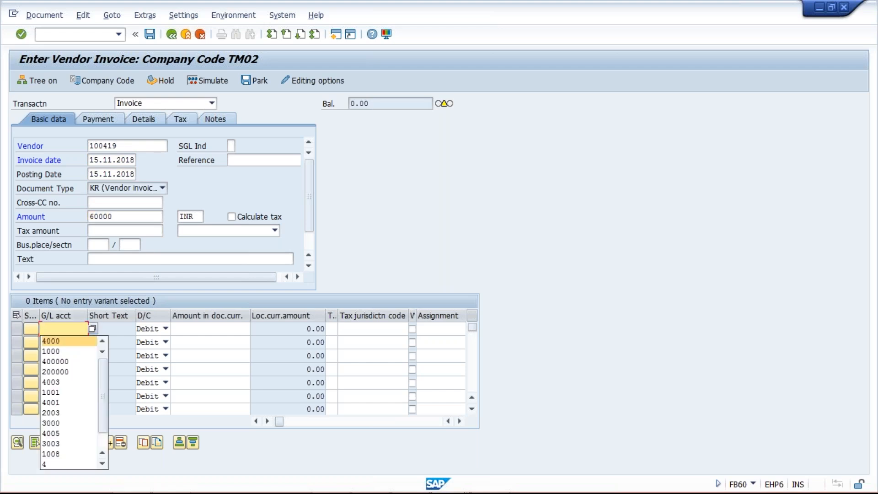
click(53, 341)
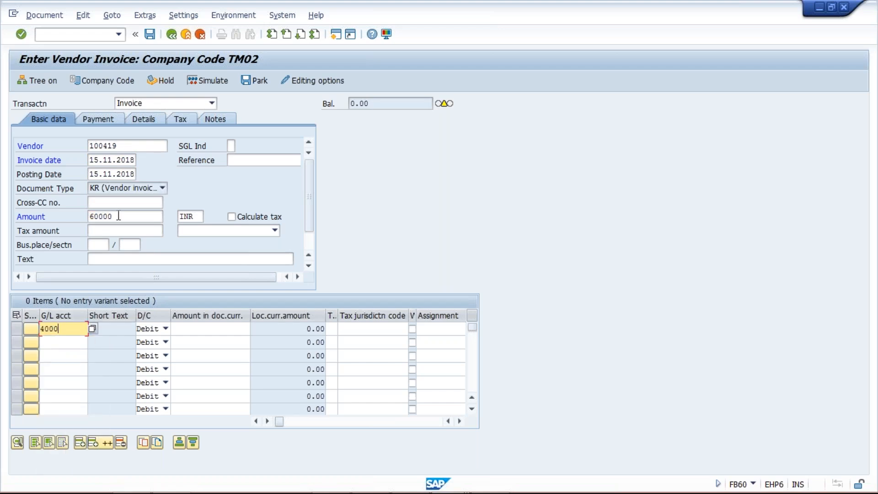
double_click(100, 216)
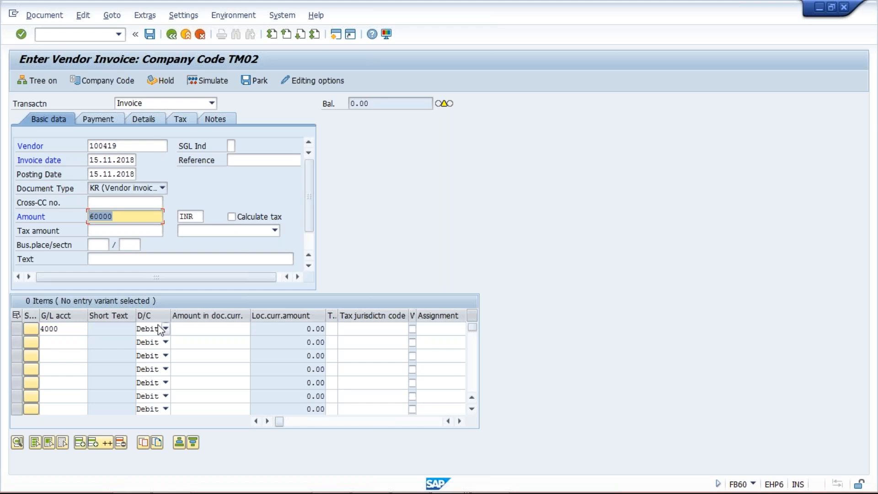
text(50000)
click(207, 329)
text(5000)
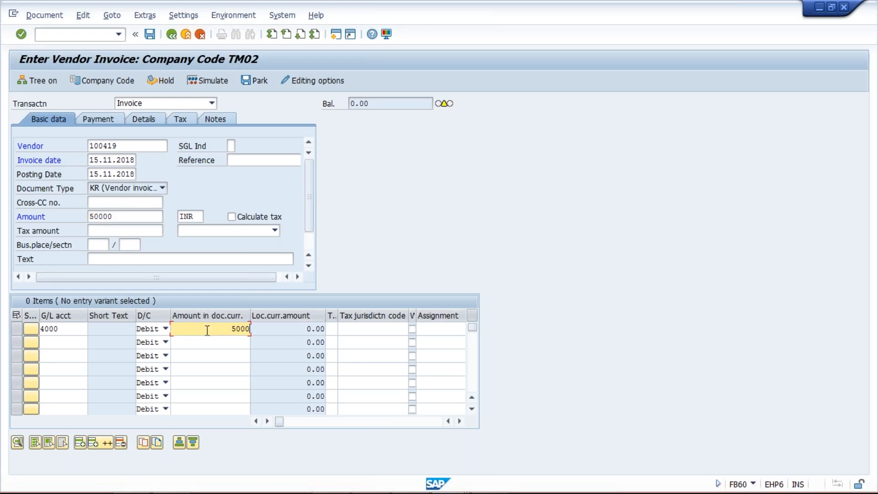
text(0)
- Set the invoice's payment terms to 0001 with no payment method, and post the invoice
click(124, 157)
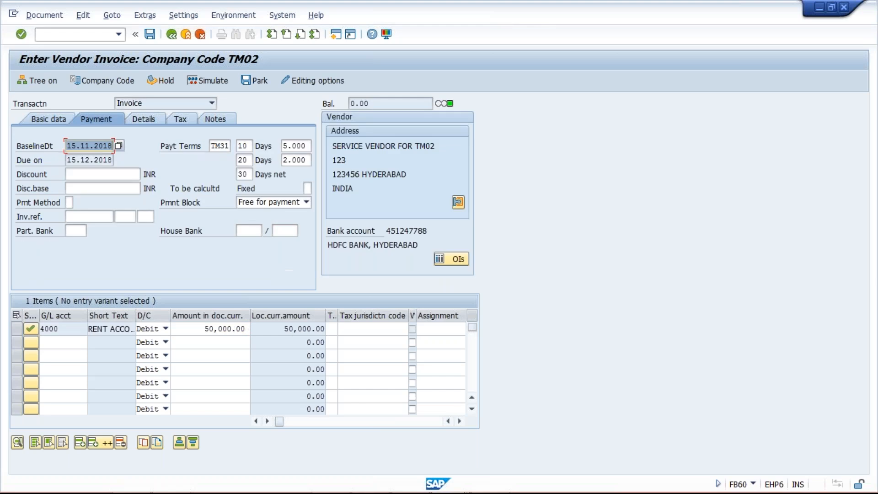
key(Tab)
key(BackSpace)
click(224, 161)
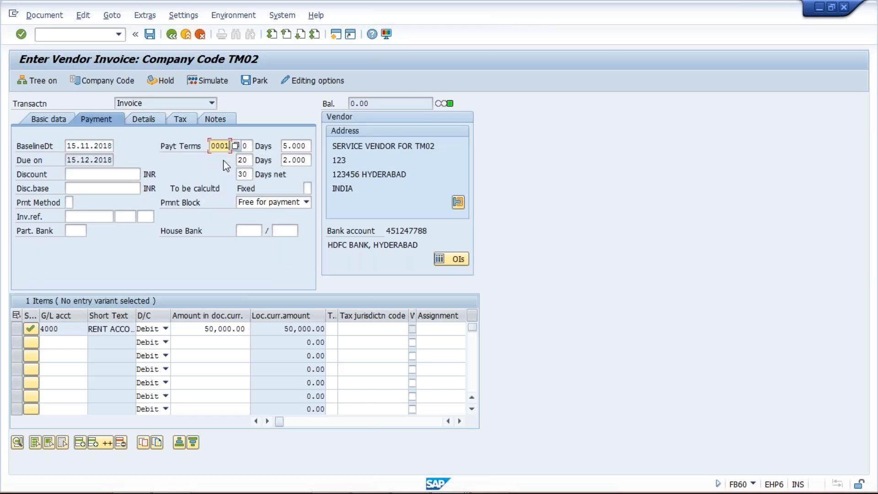
key(Return)
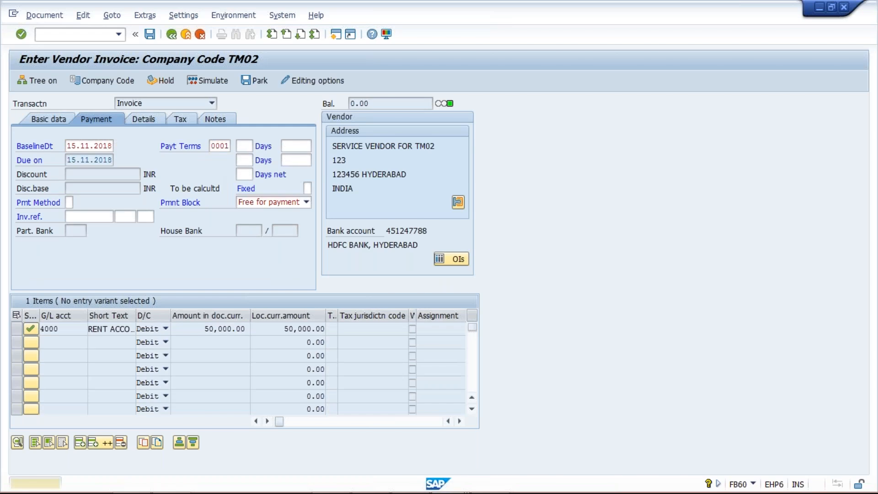
key(Return)
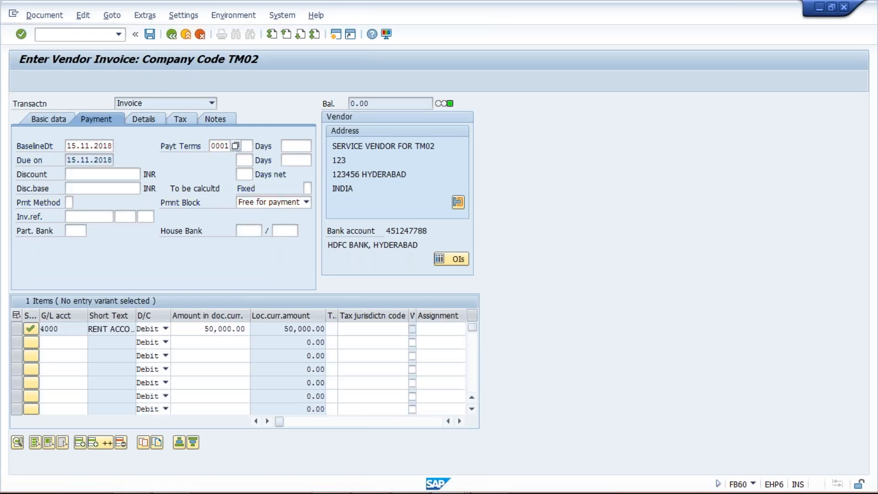
key(Return)
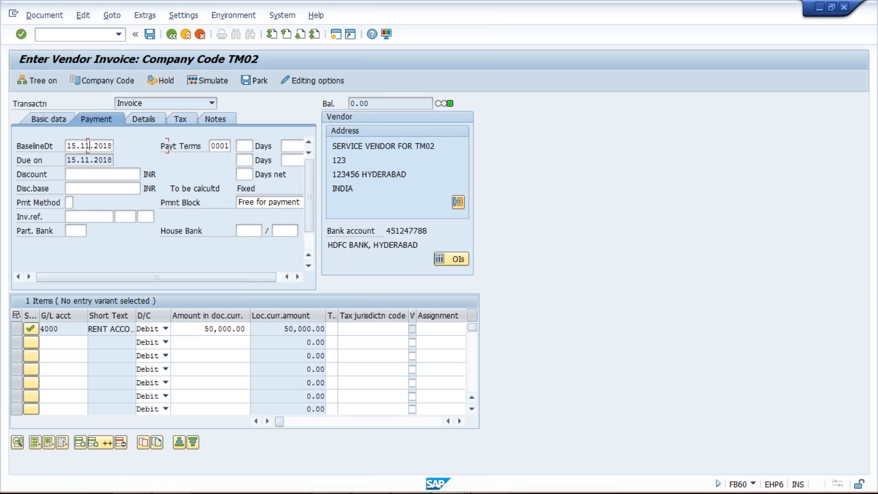
key(ctrl+s)
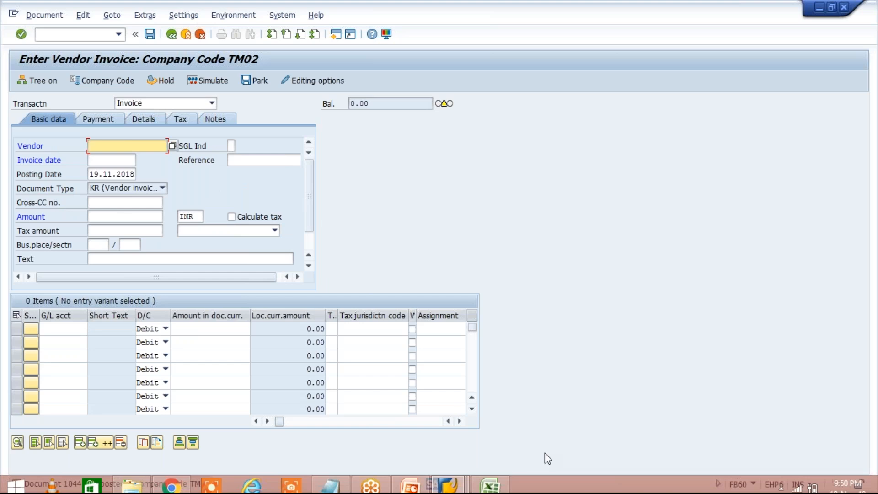
- Switch to the automatic payment session and set the payment method of company code TM02 to C in the TM02A run parameters
click(448, 483)
click(499, 439)
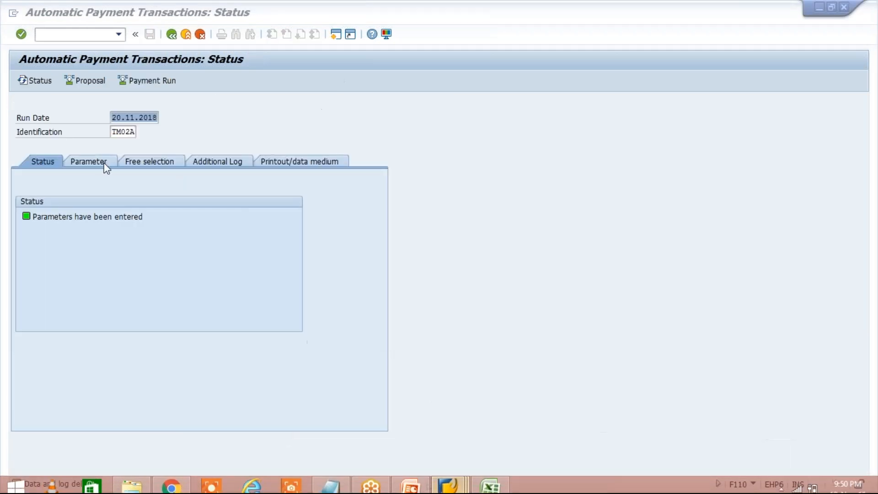
click(104, 165)
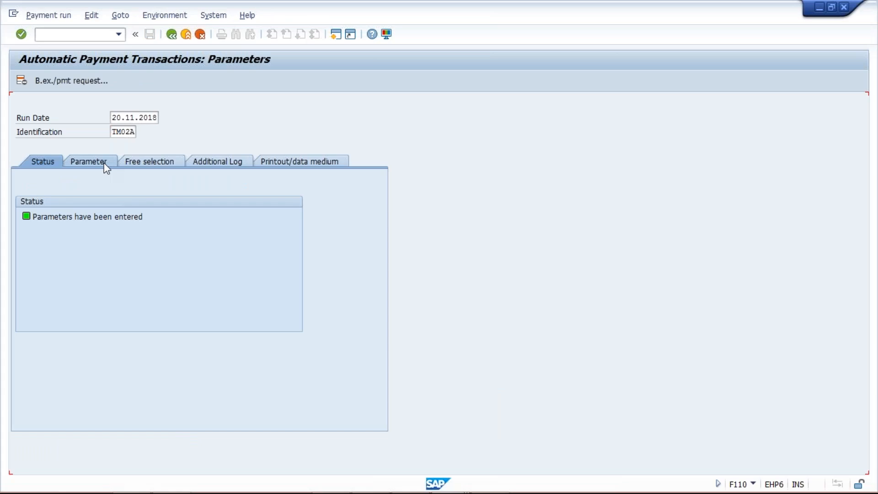
drag(265, 246, 226, 249)
text(C)
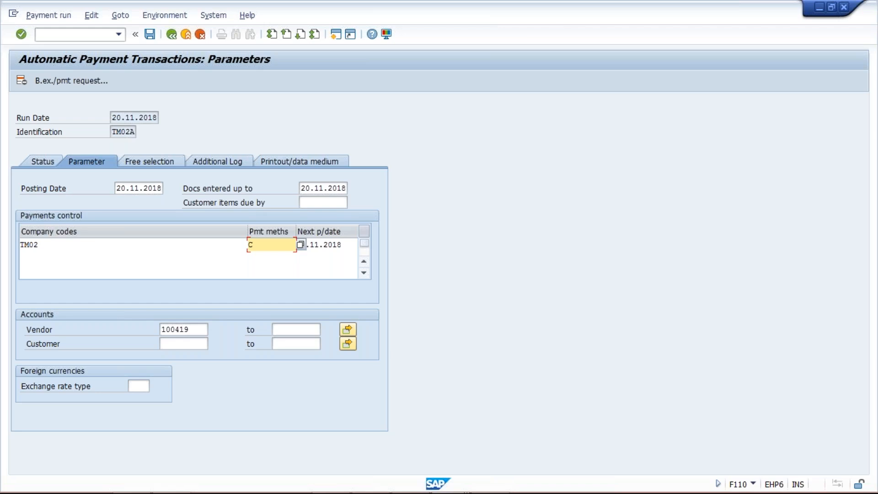
- Switch to the vendor line item display, refresh the list and open the line item details of document 1043
mouse_move(448, 493)
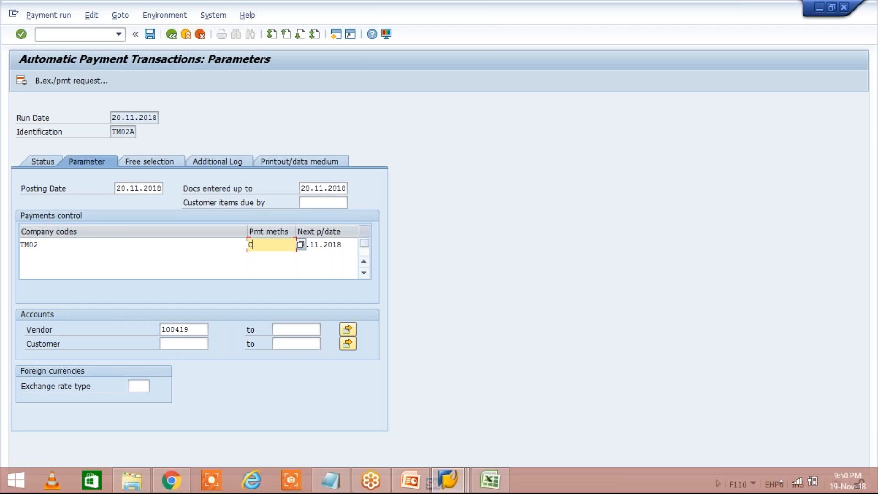
click(448, 480)
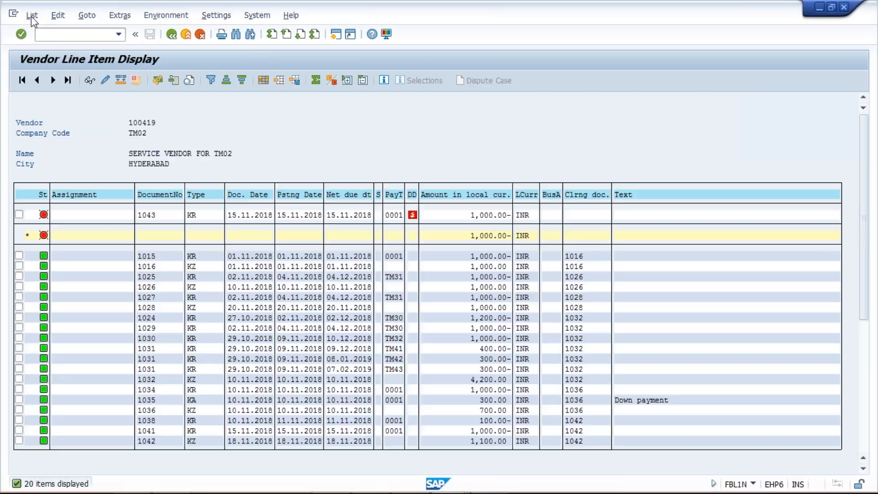
click(32, 16)
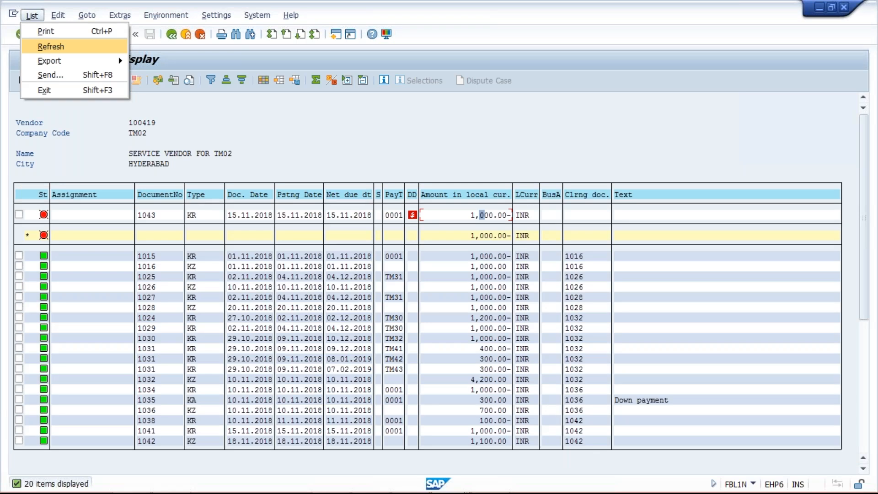
click(50, 46)
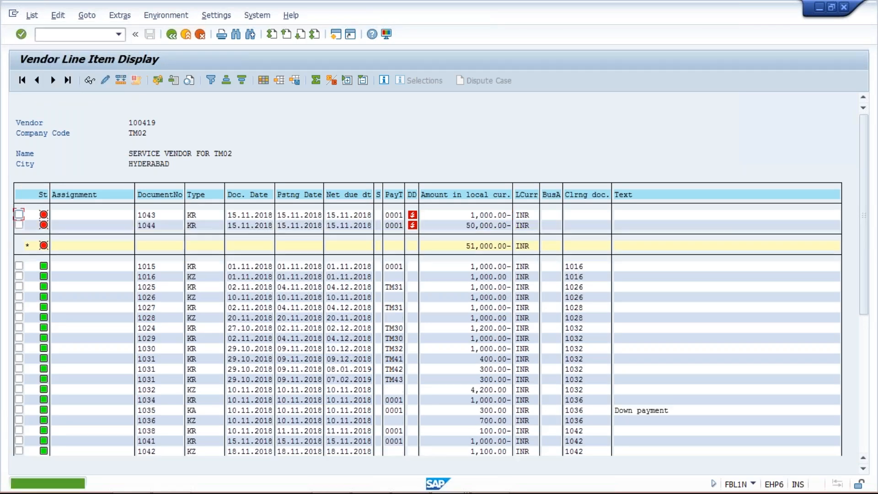
double_click(48, 226)
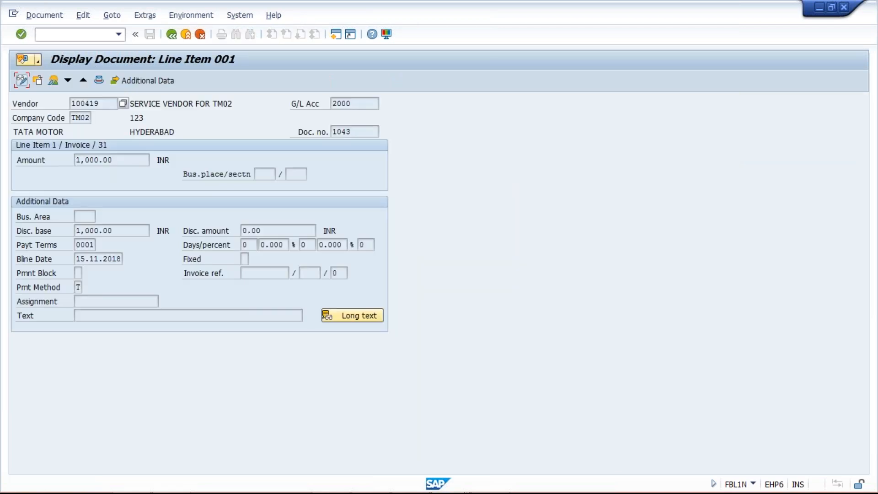
- Clear the payment method from the line item of document 1043, save the change and refresh the vendor line item list
click(21, 80)
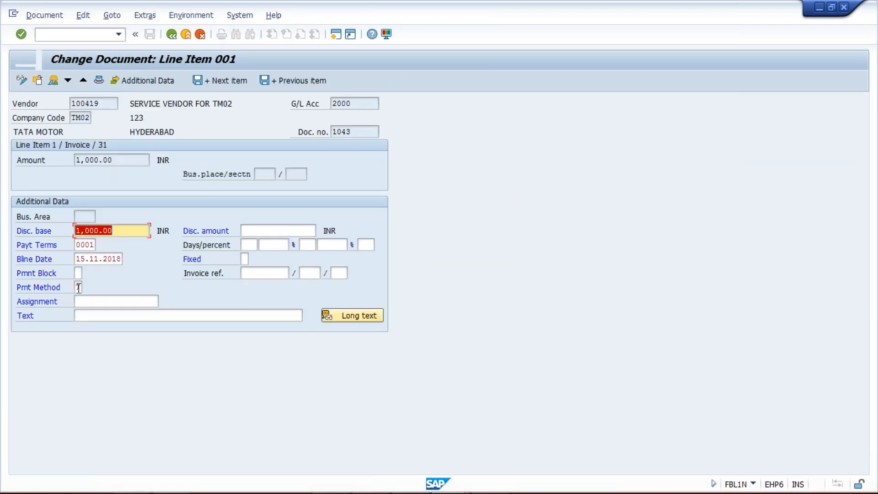
click(79, 287)
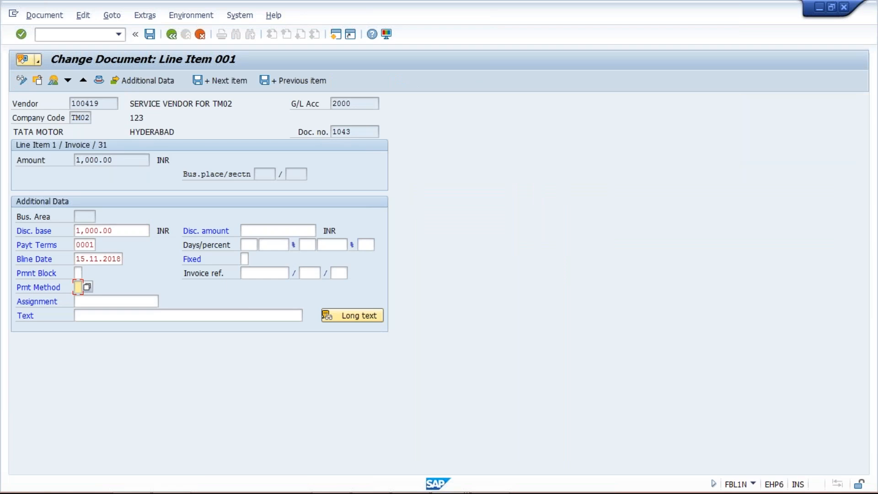
key(F3)
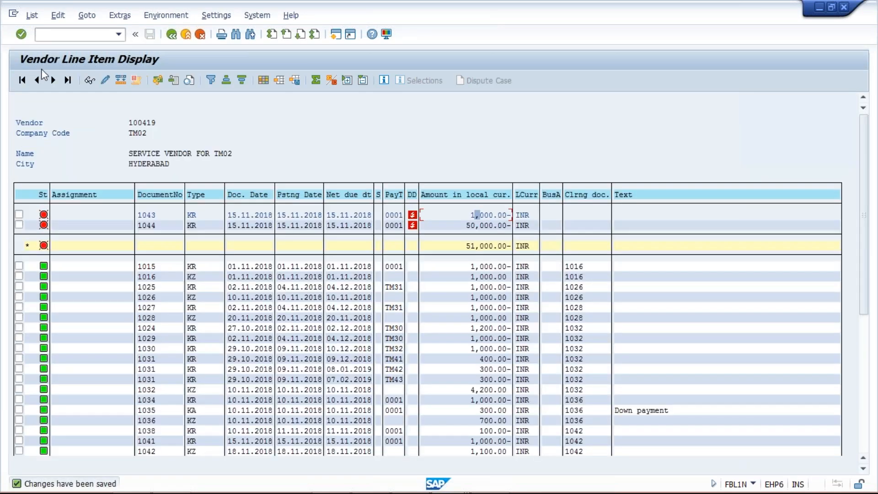
click(32, 15)
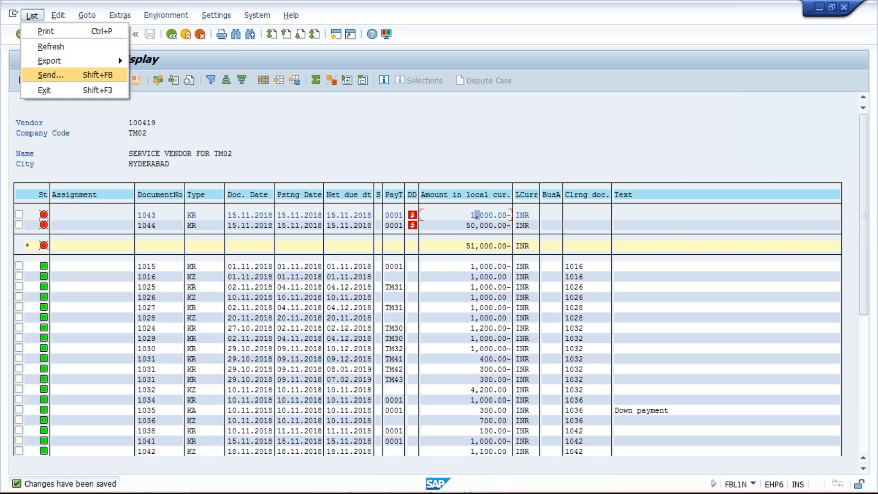
click(51, 46)
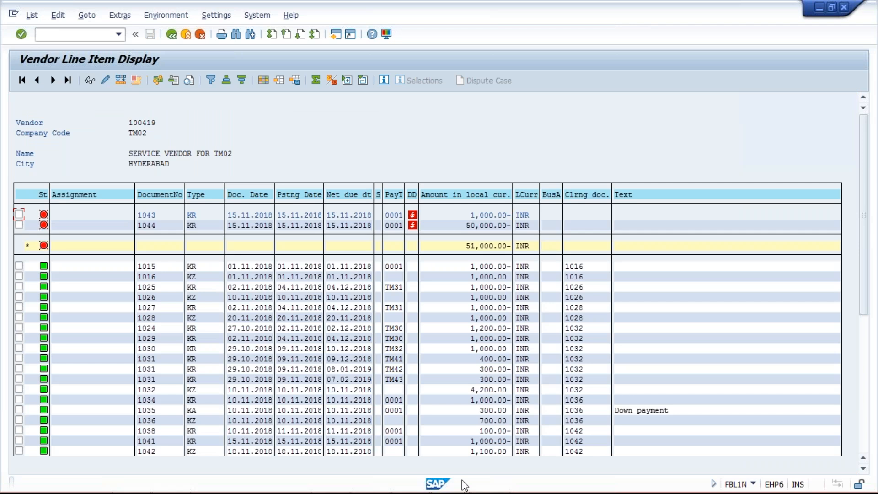
- Return to the automatic payment session, save the TM02A run parameters and create the payment proposal with immediate start
click(434, 337)
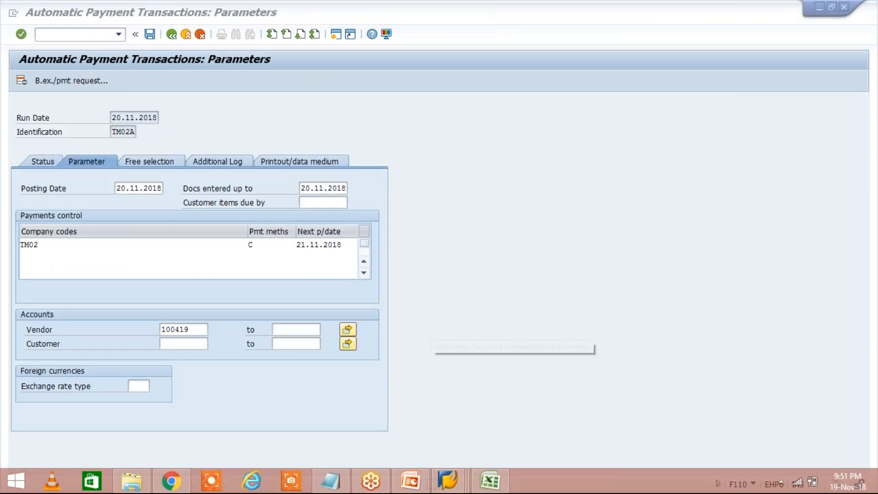
click(433, 337)
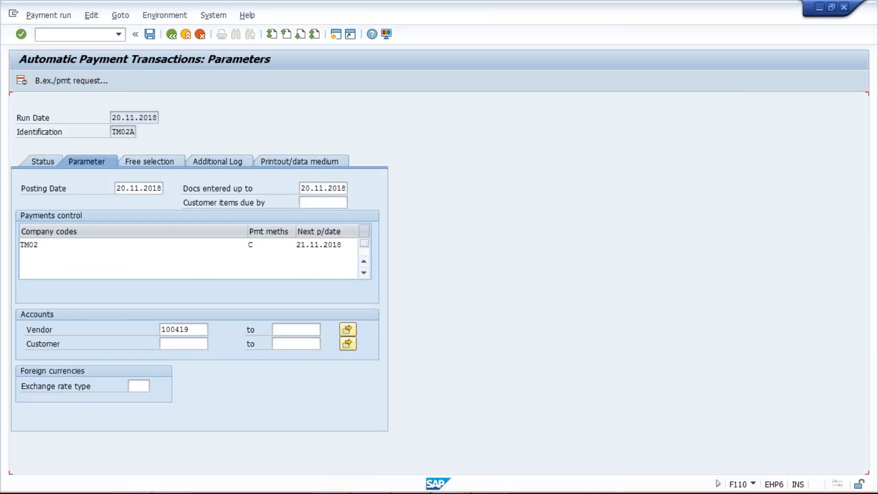
key(ctrl+s)
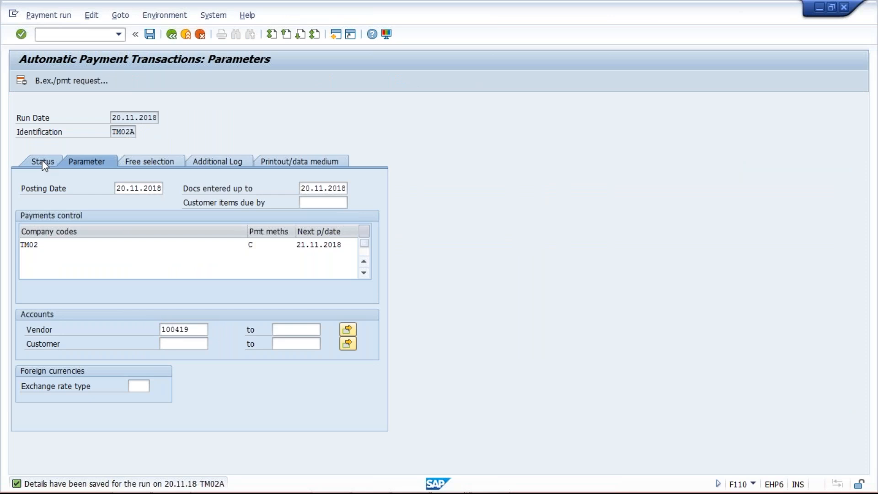
click(45, 162)
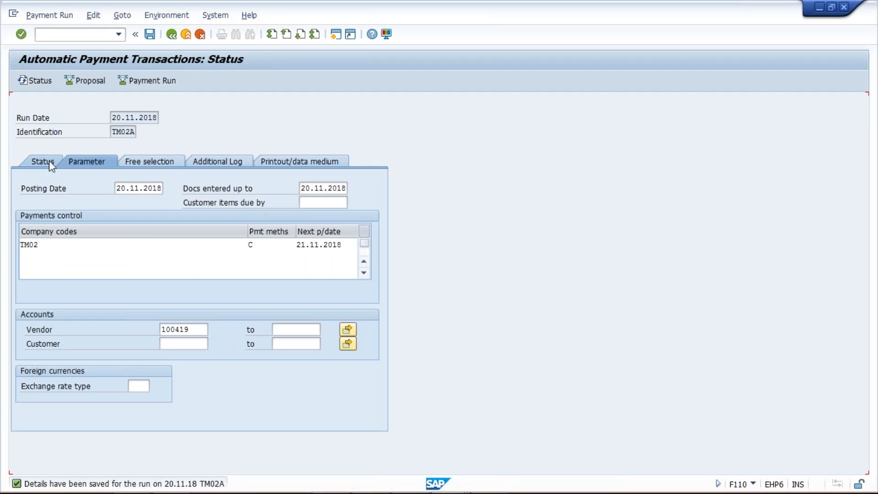
click(85, 81)
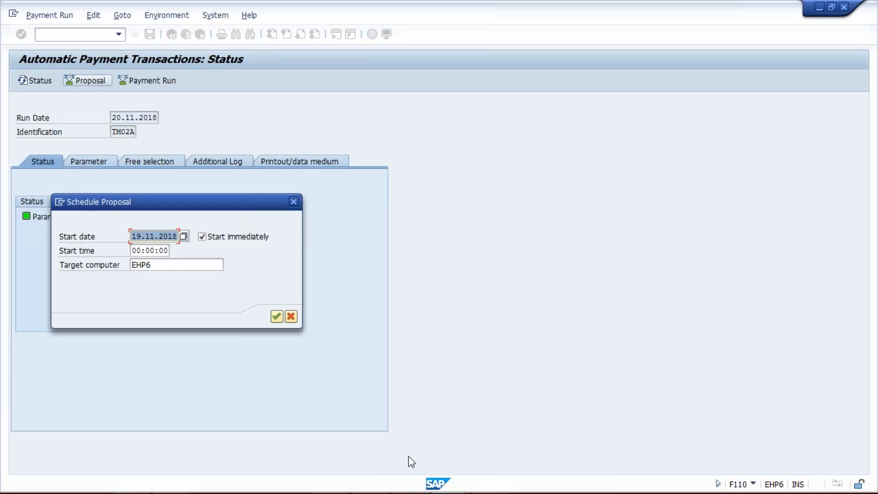
key(Return)
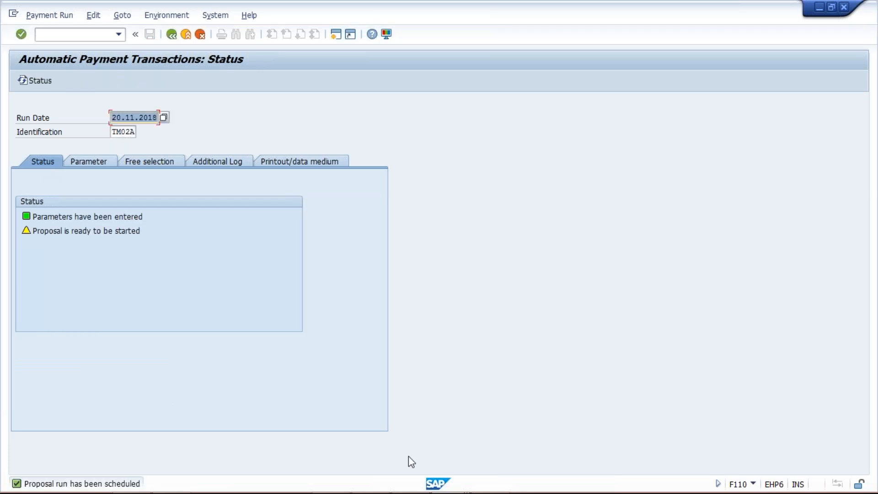
key(Return)
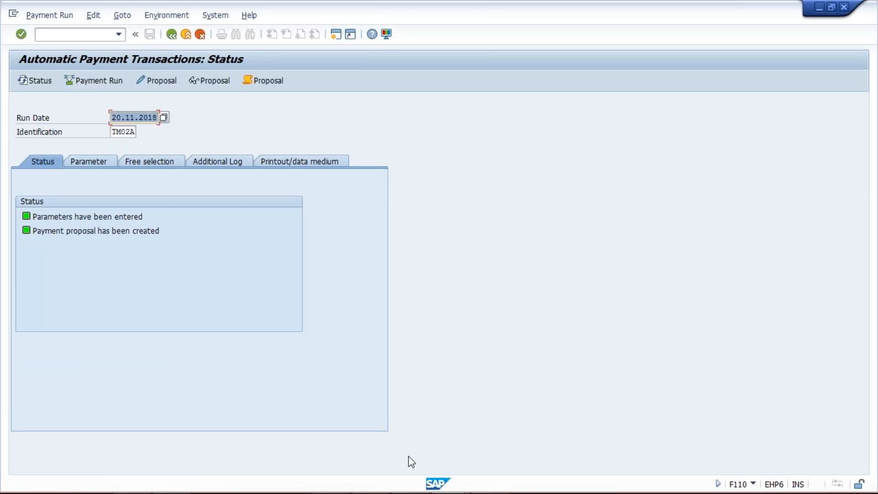
- Open the TM02A proposal log and examine the payment method selection and amount limit entries
click(276, 86)
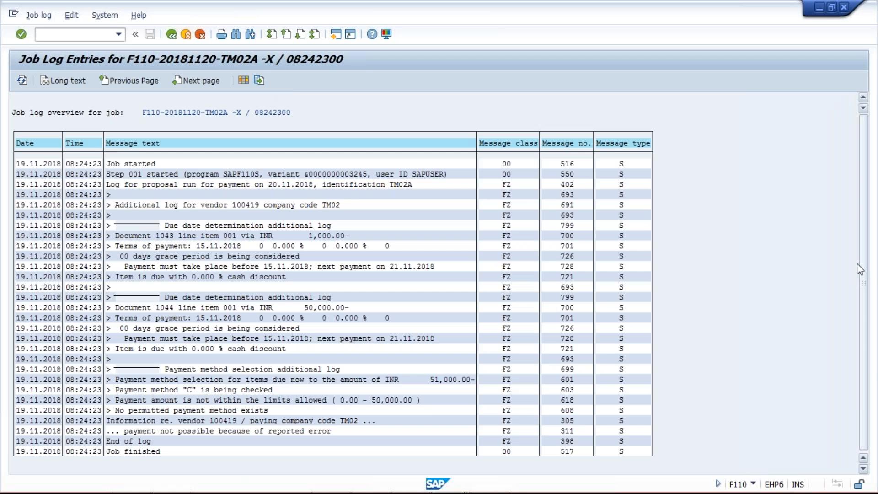
scroll(859, 269, down, 1)
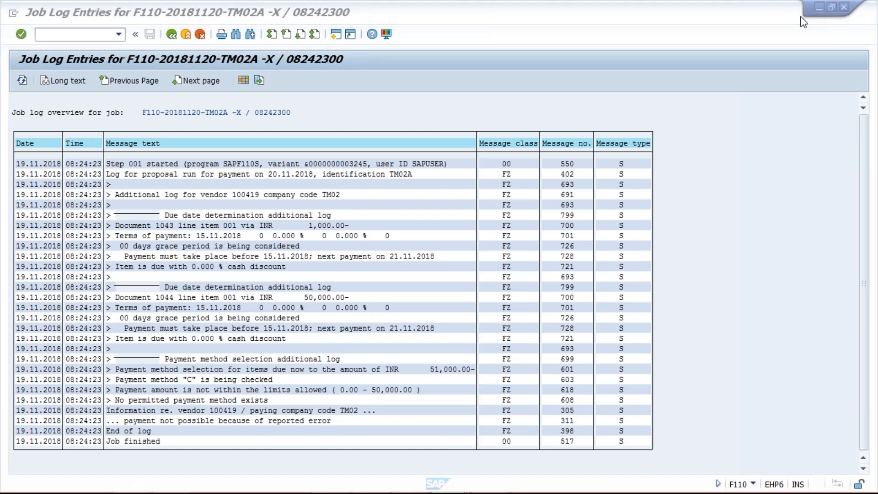
click(807, 232)
mouse_move(448, 493)
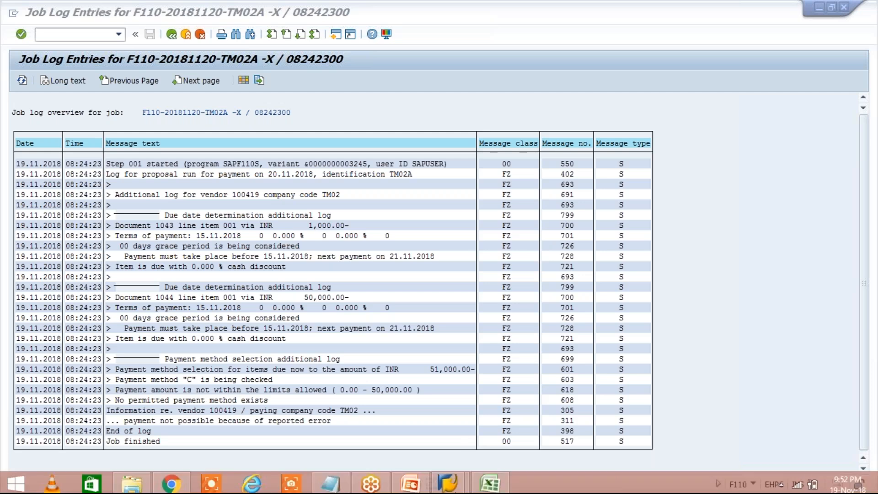
click(448, 481)
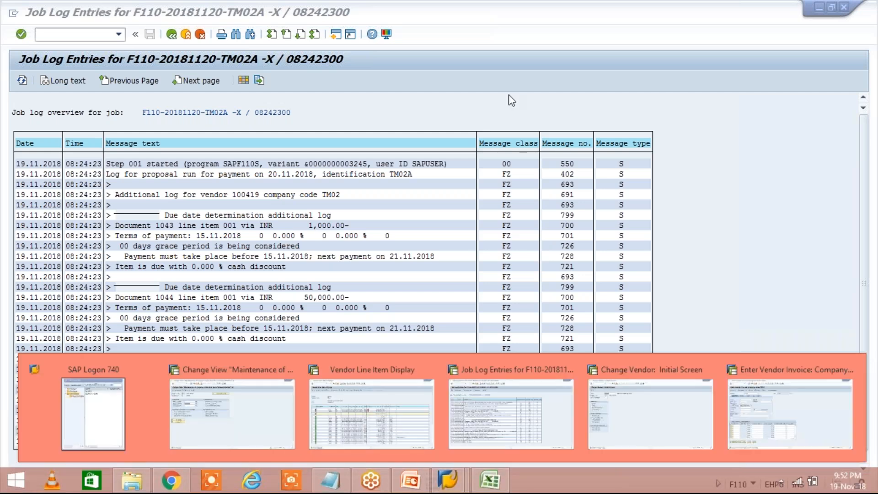
click(512, 100)
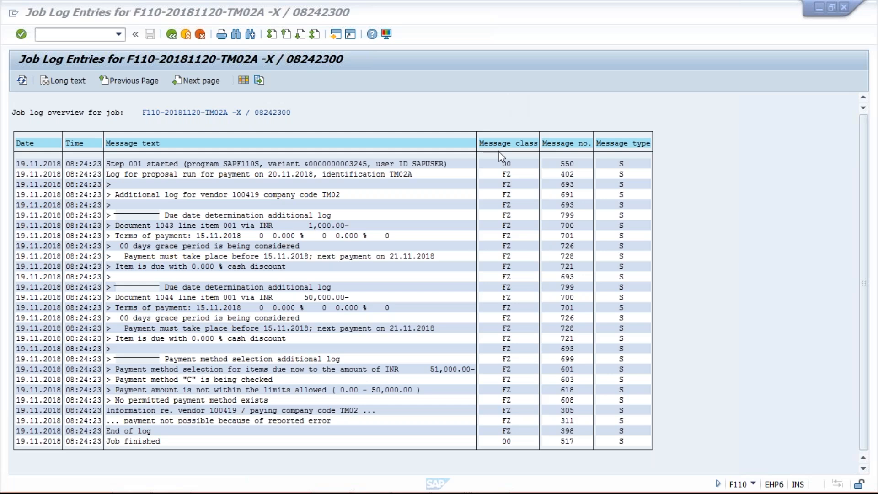
- Switch to the Excel workbook and record the first amount range in I10:K10 as 0, 50000 and C
mouse_move(492, 491)
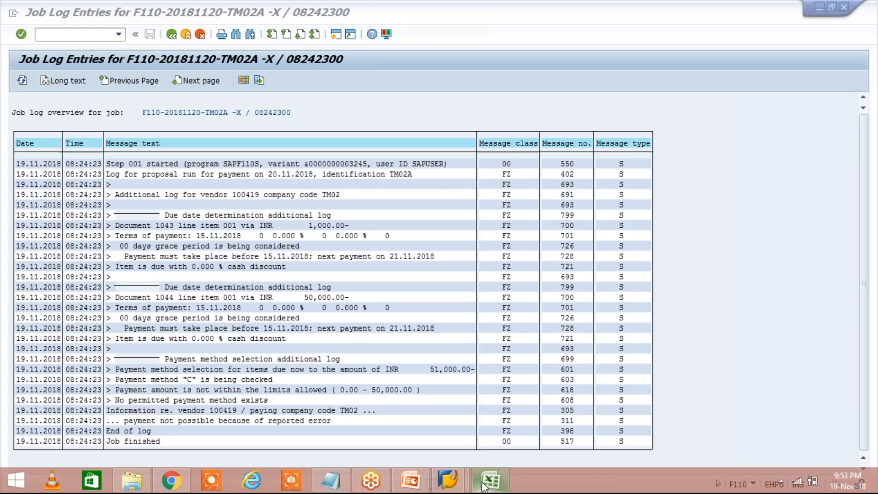
click(484, 488)
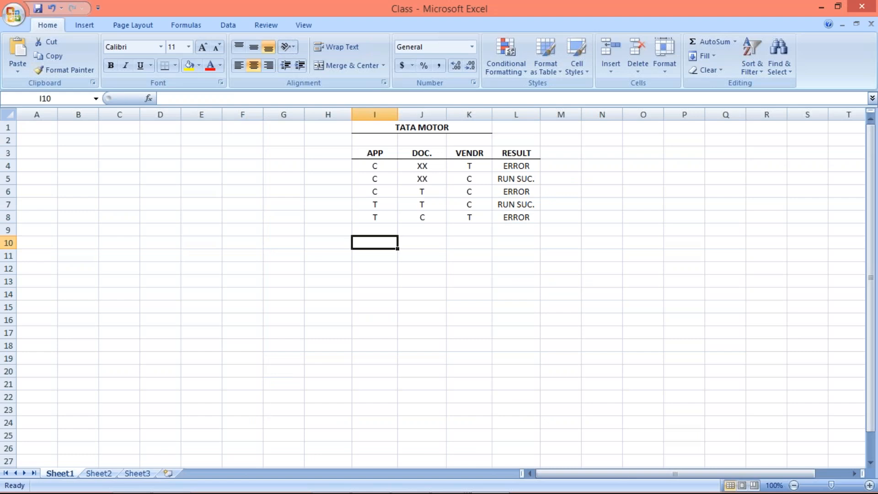
text(0)
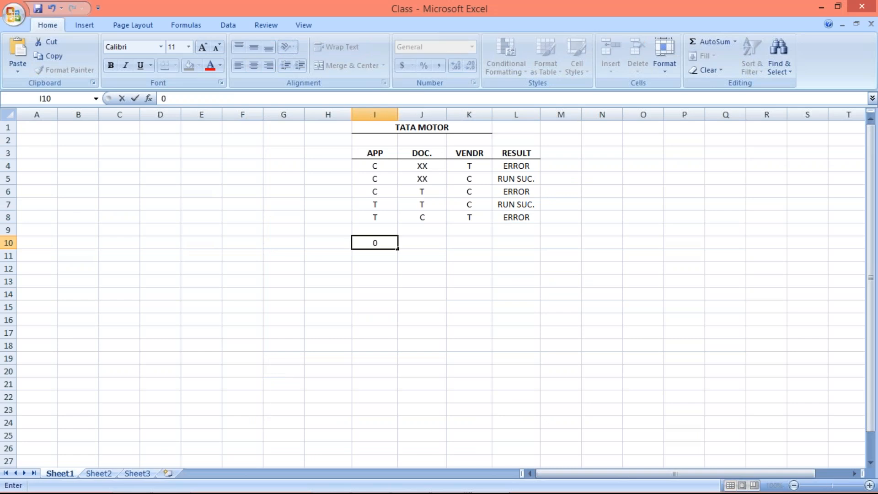
key(Tab)
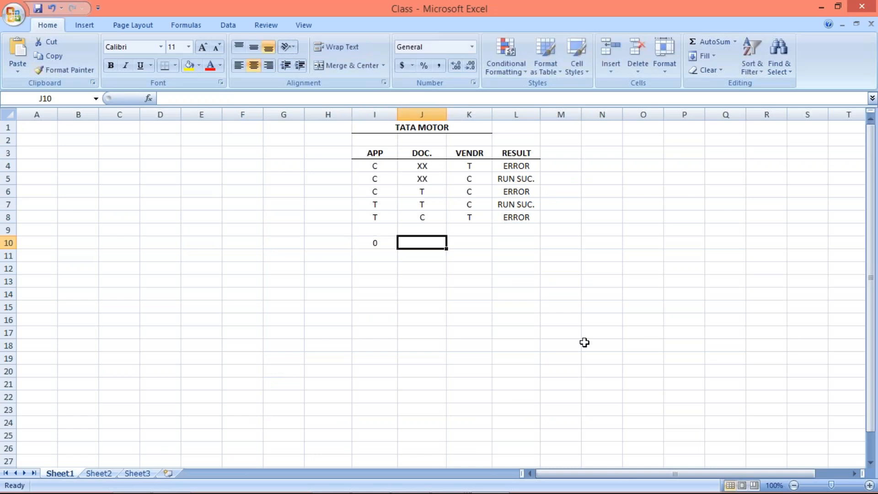
text(50000)
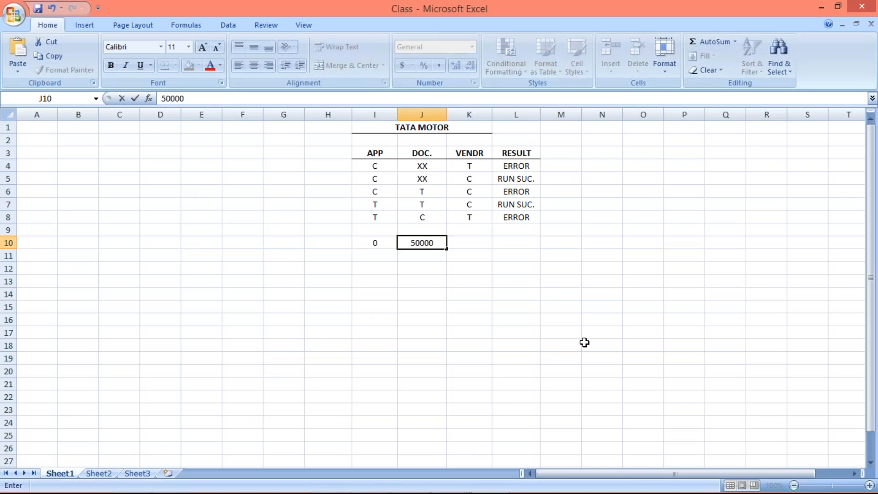
key(Tab)
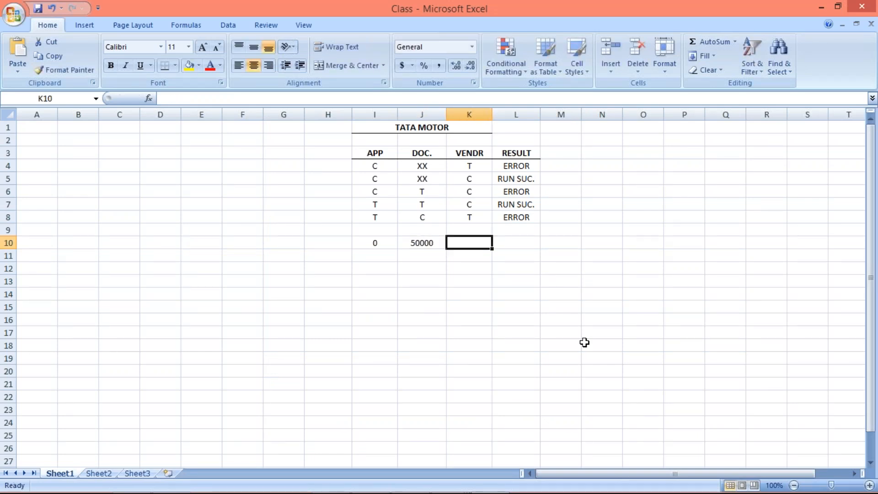
text(C)
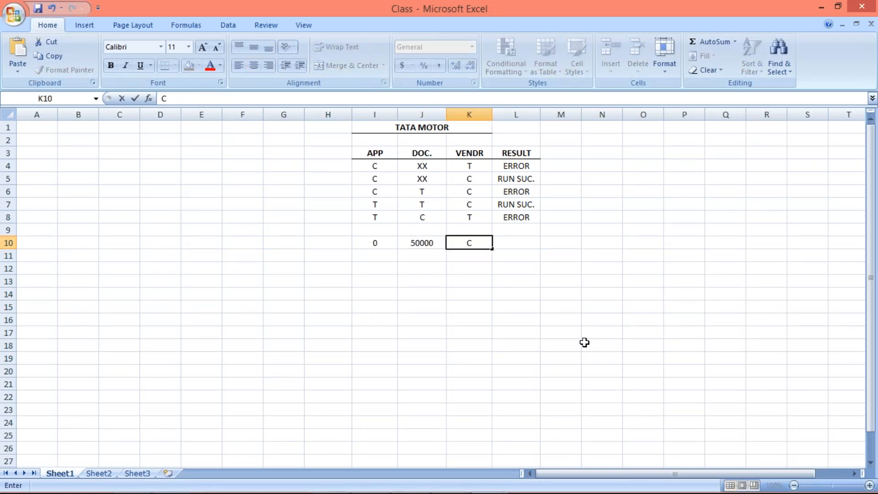
key(Return)
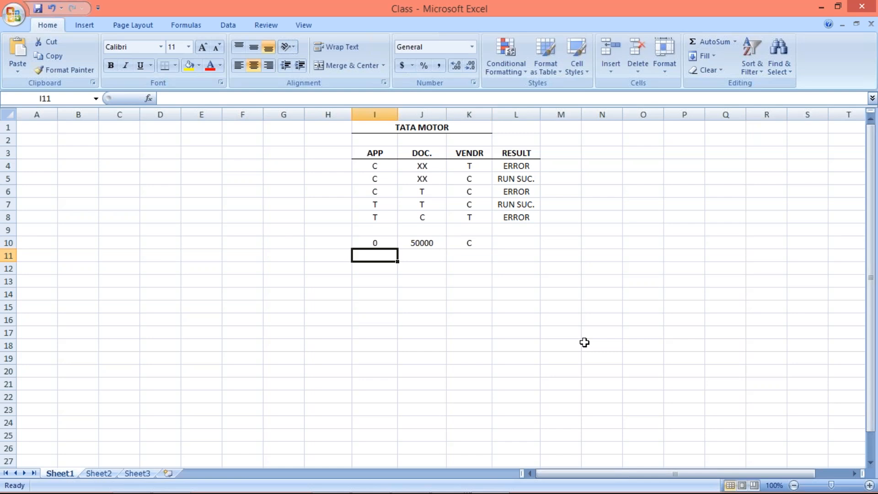
text(50001)
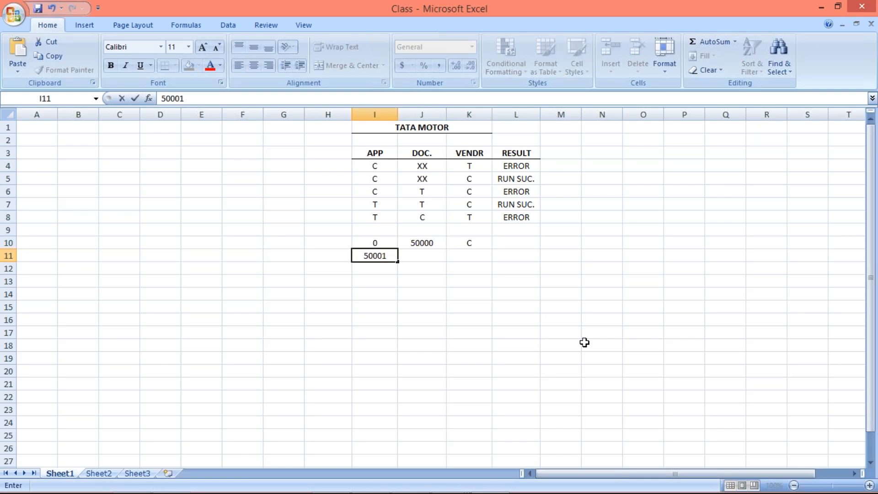
key(Tab)
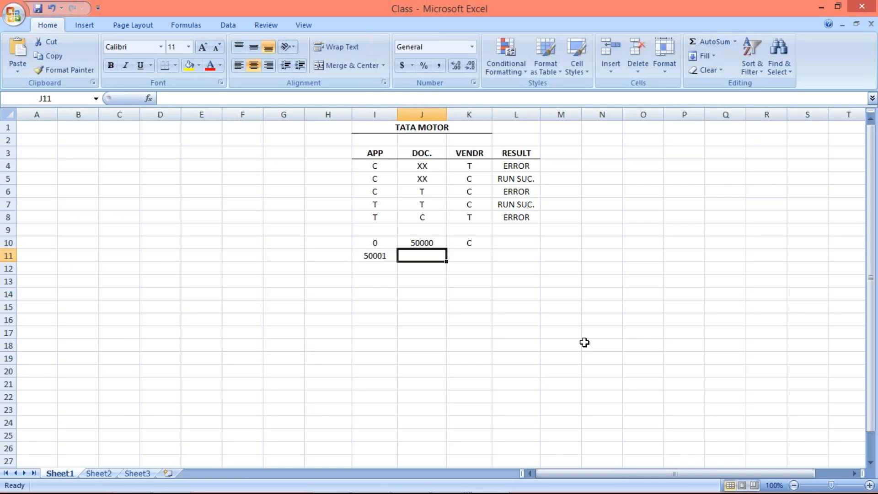
text(9999999999)
click(468, 255)
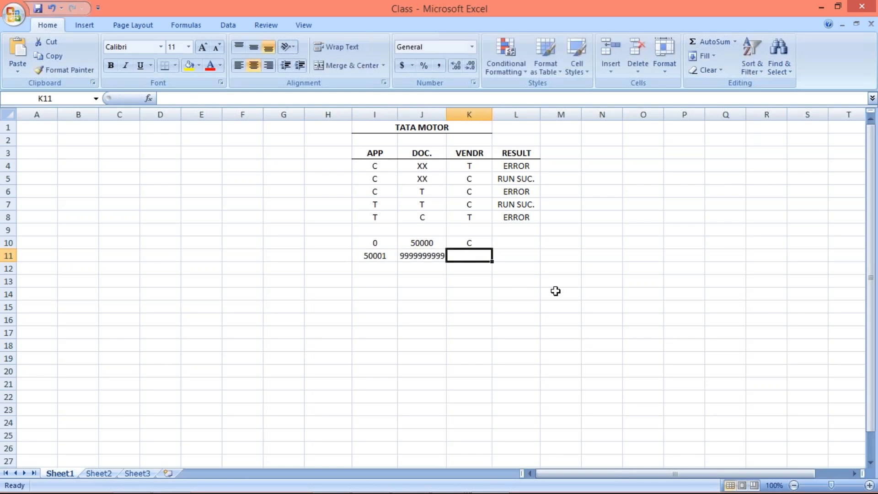
text(T)
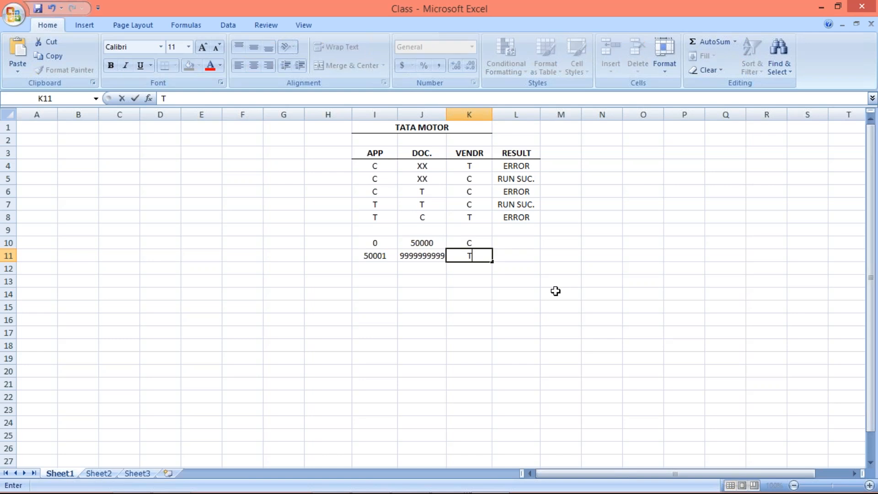
key(Return)
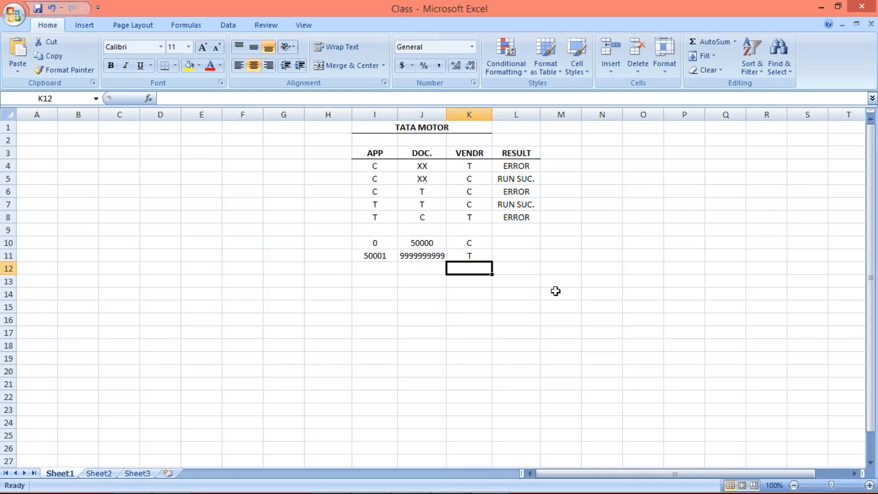
- Switch to SAP and examine vendor 100419's open item amounts, the TM02 cheque maximum amount limit and the TM02A proposal job log
mouse_move(446, 485)
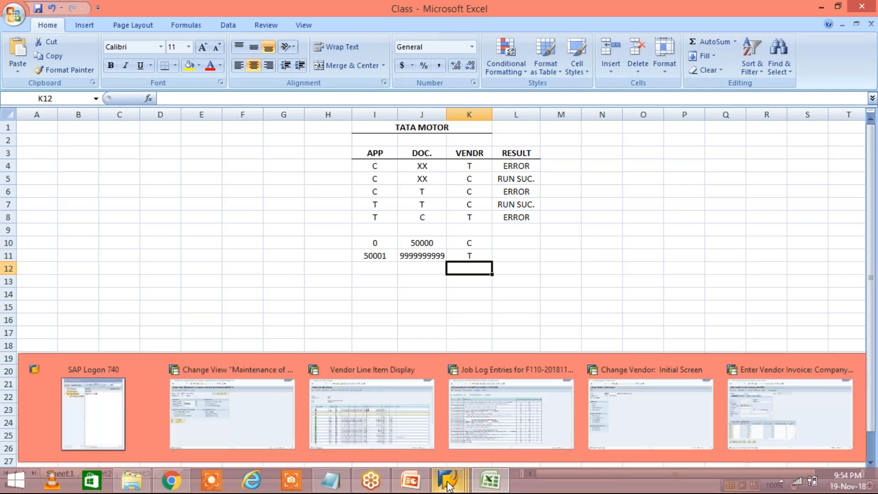
click(372, 412)
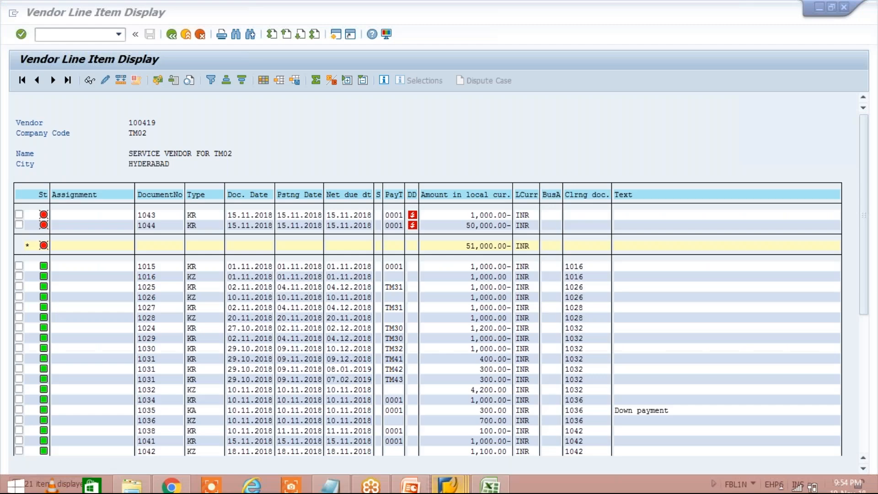
click(459, 216)
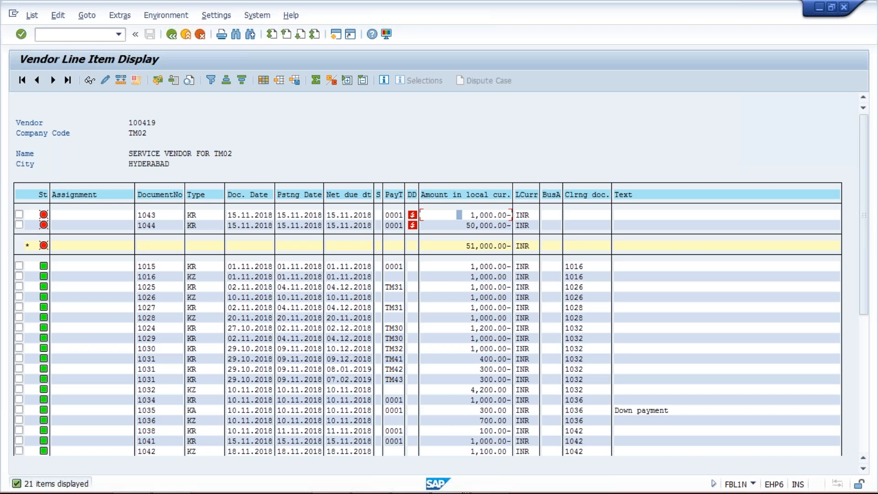
mouse_move(491, 486)
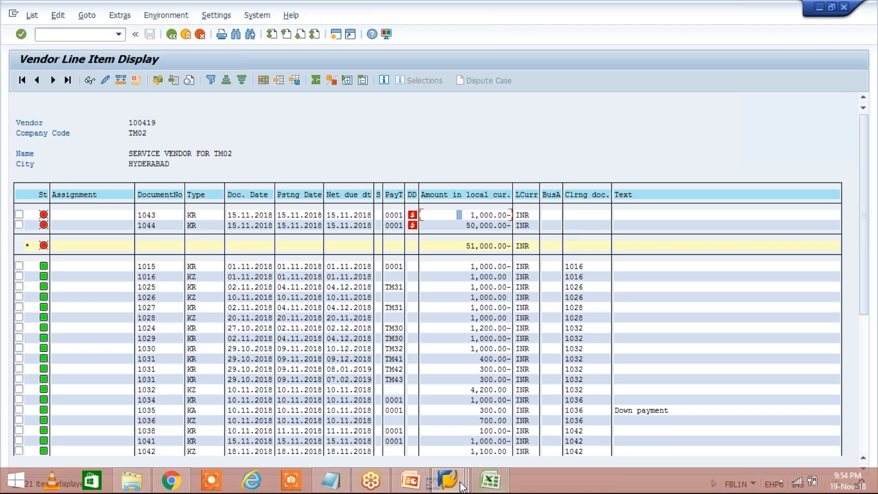
click(462, 488)
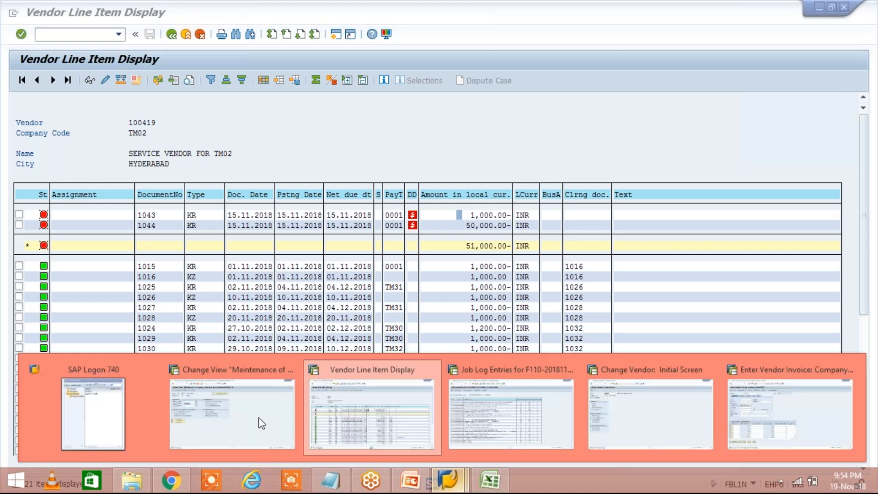
mouse_move(261, 423)
click(234, 411)
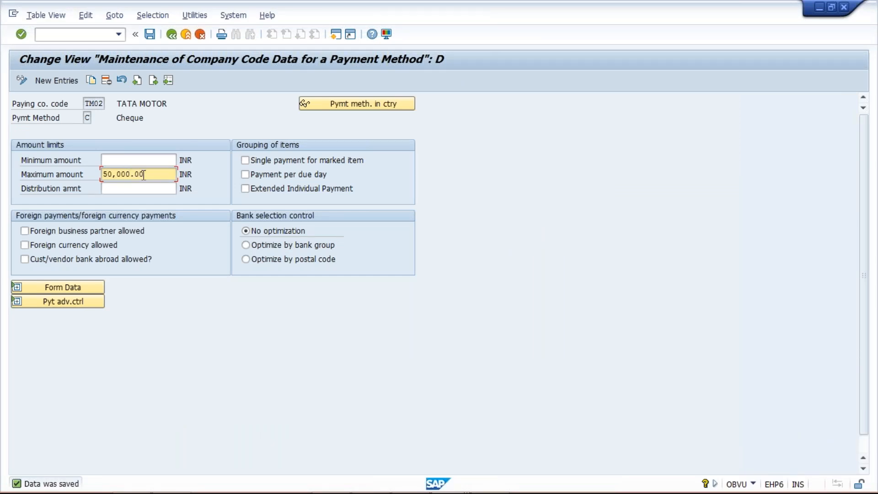
drag(144, 174, 103, 174)
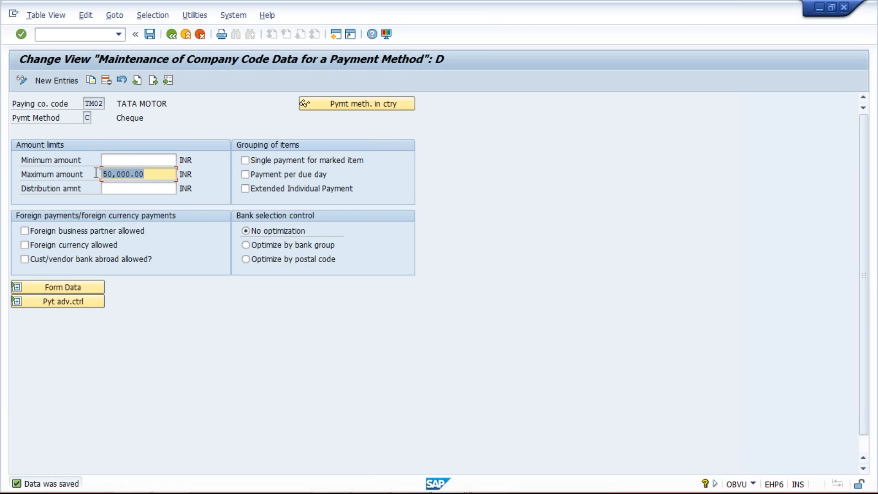
click(145, 174)
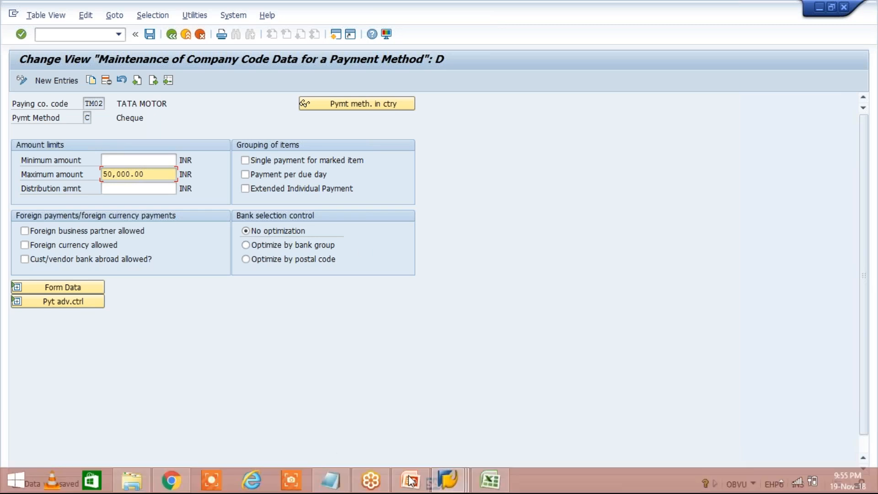
click(450, 482)
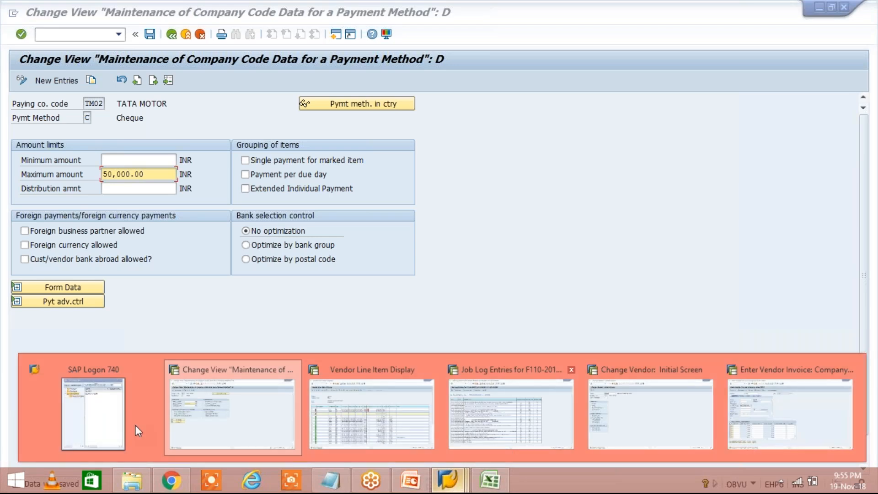
click(511, 413)
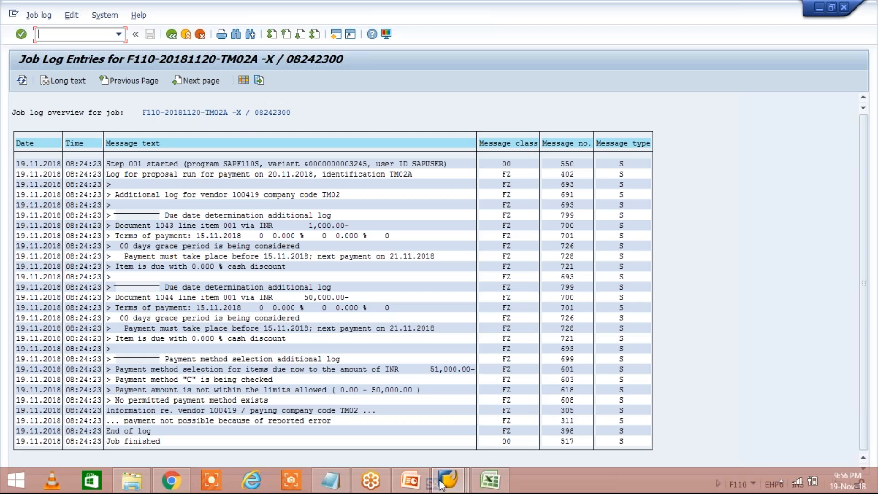
- Try to leave the TM02 cheque payment method data and refresh the vendor change session
click(440, 484)
click(232, 413)
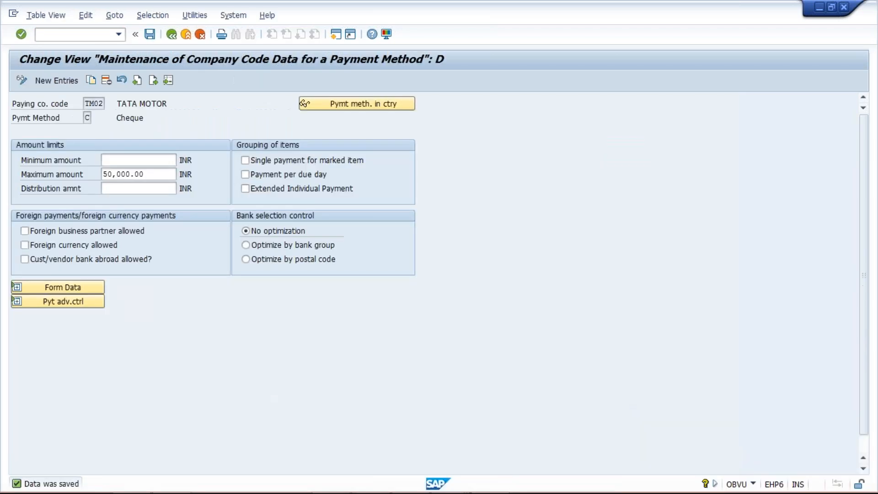
key(F3)
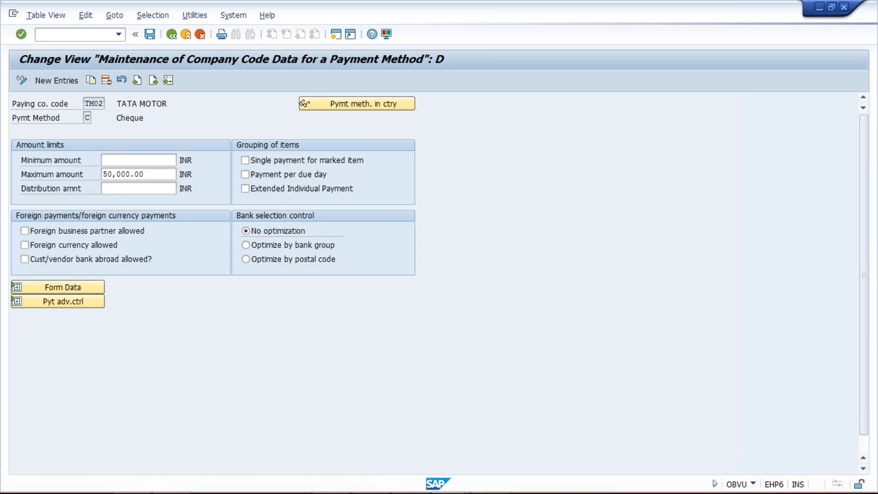
mouse_move(432, 487)
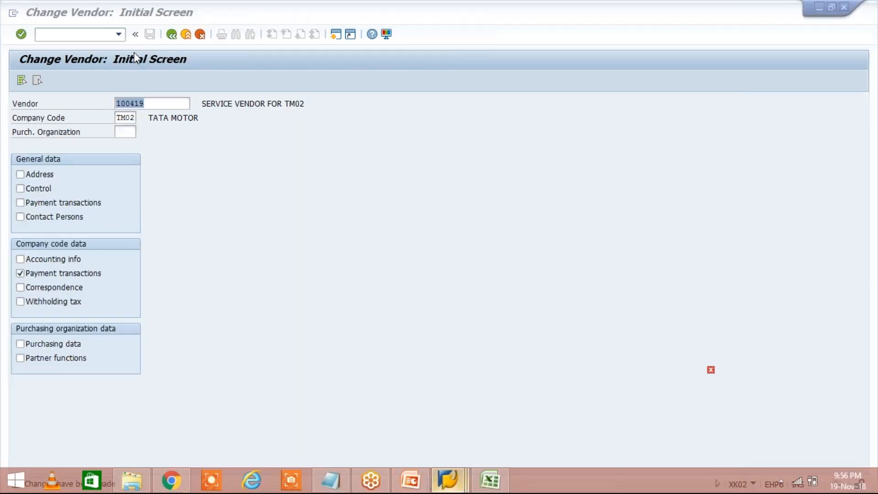
key(Return)
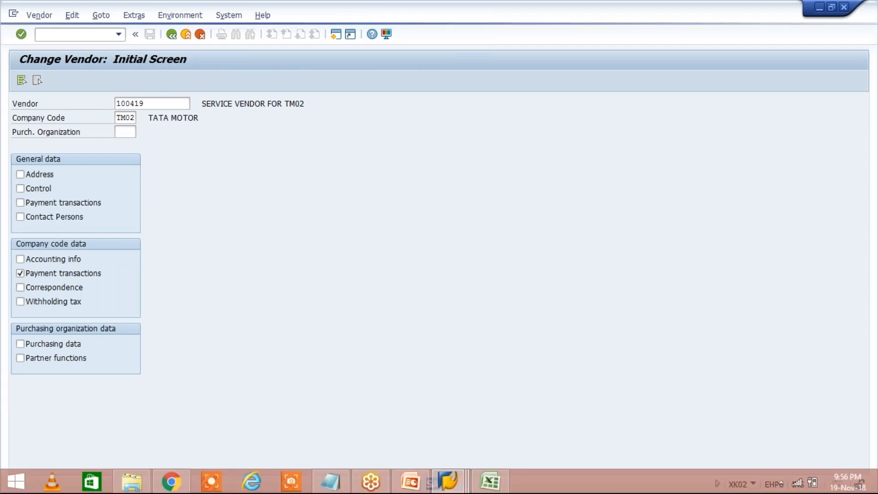
- Log on to SAP again with the account password, ending all other logons, and decline the detailed error description
click(452, 487)
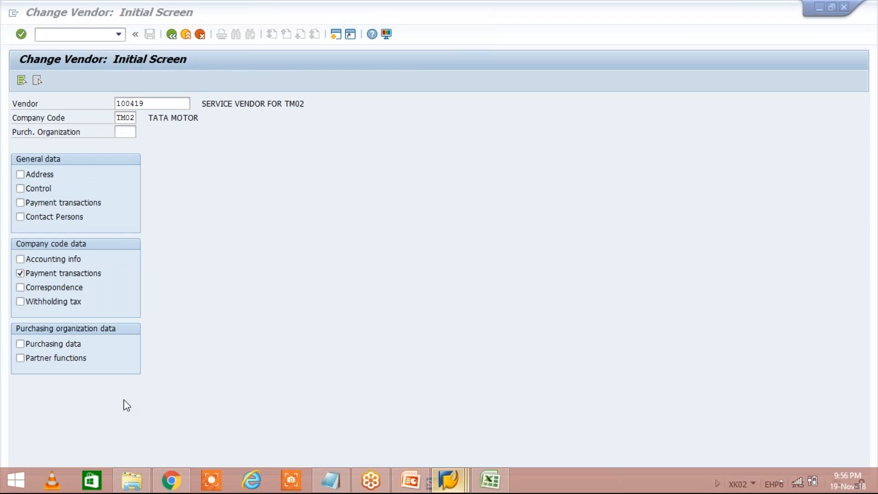
click(110, 403)
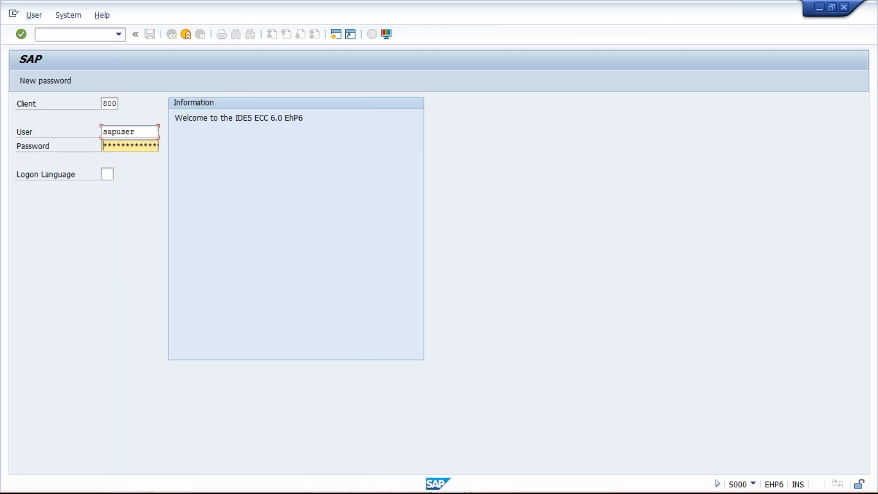
key(Caps_Lock)
text(*******)
key(Return)
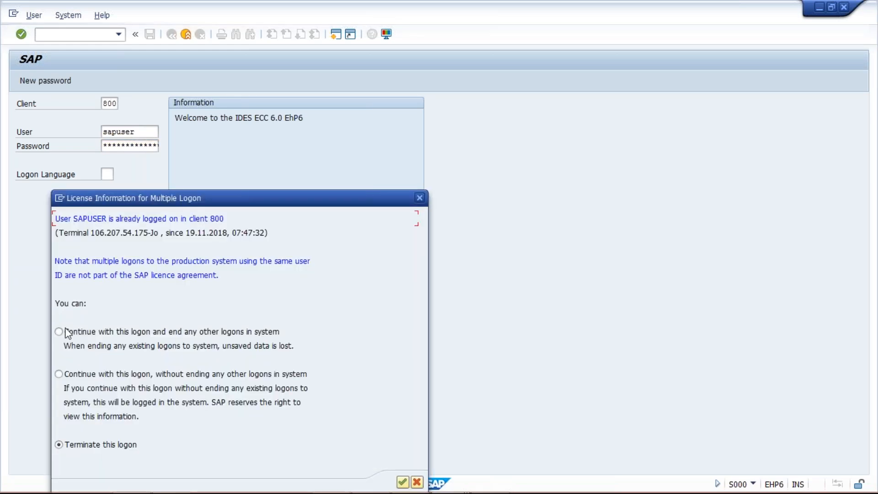
click(66, 334)
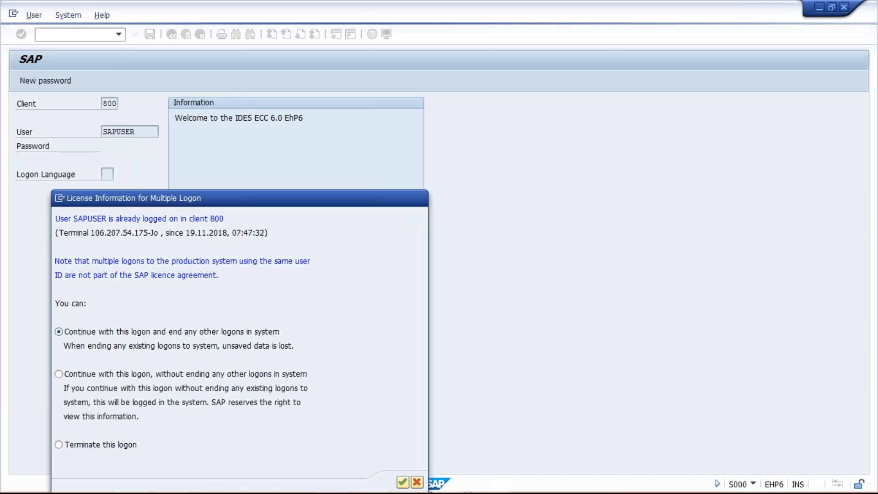
key(Return)
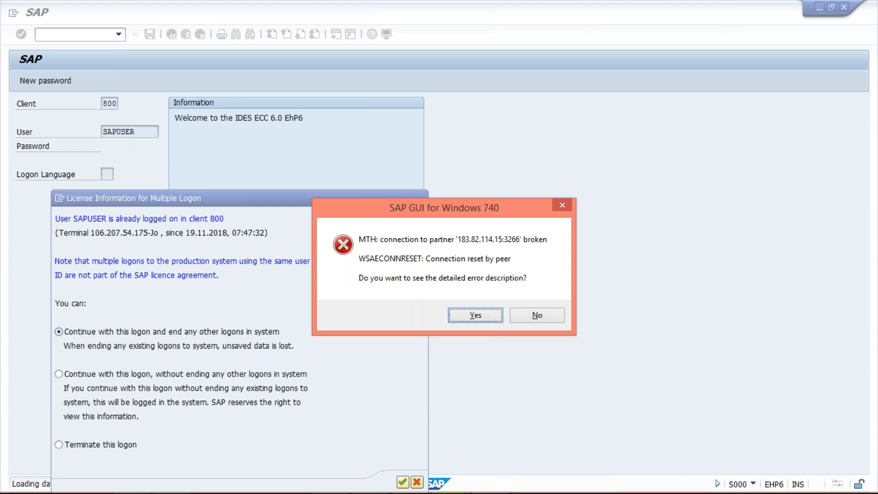
click(536, 315)
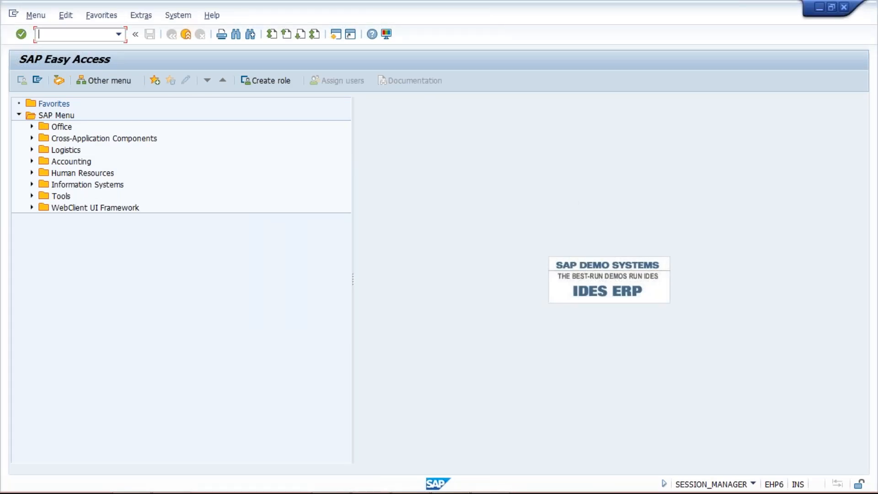
- Open the company code payment method data through transaction FBZP and position the list at company code TM02
click(97, 35)
text(FBZP)
key(Return)
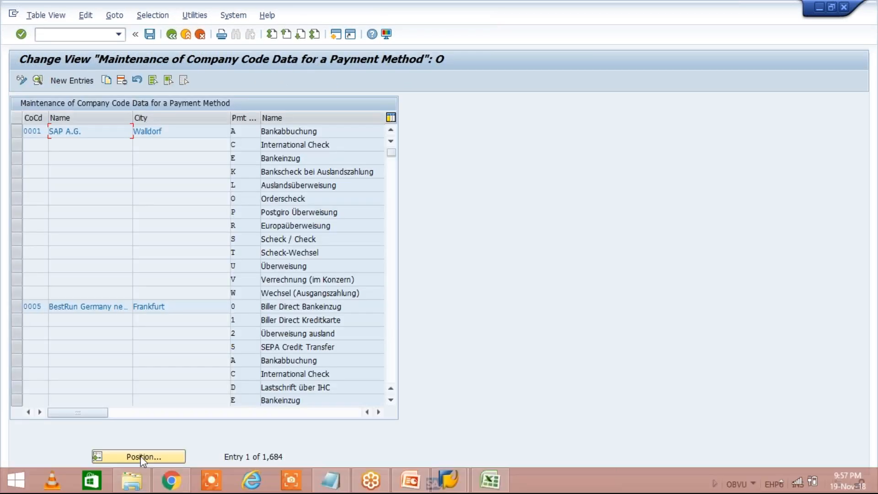
click(141, 457)
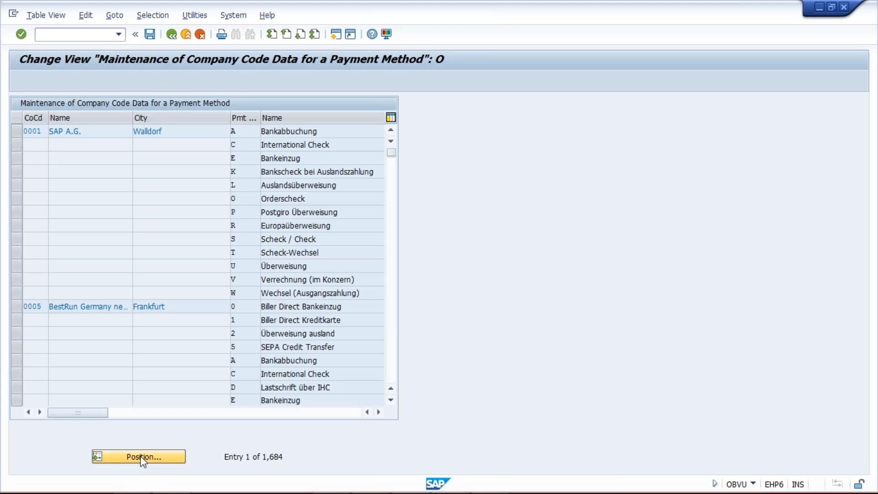
text(T)
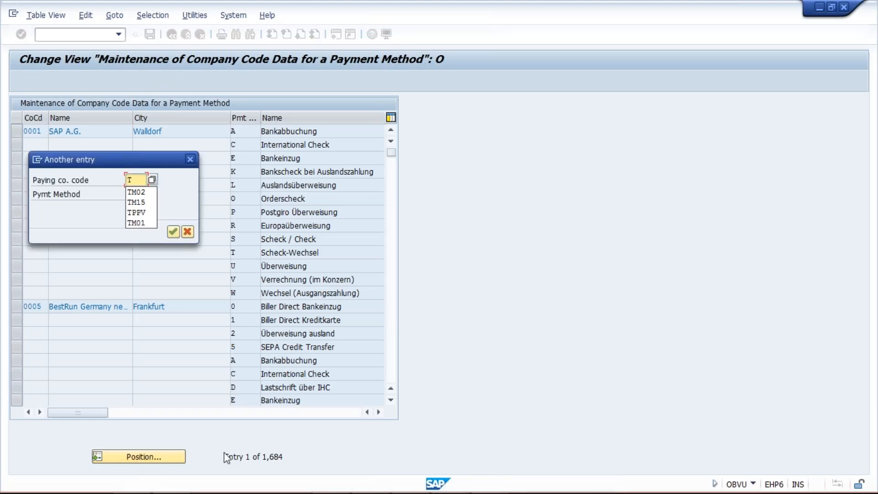
click(187, 232)
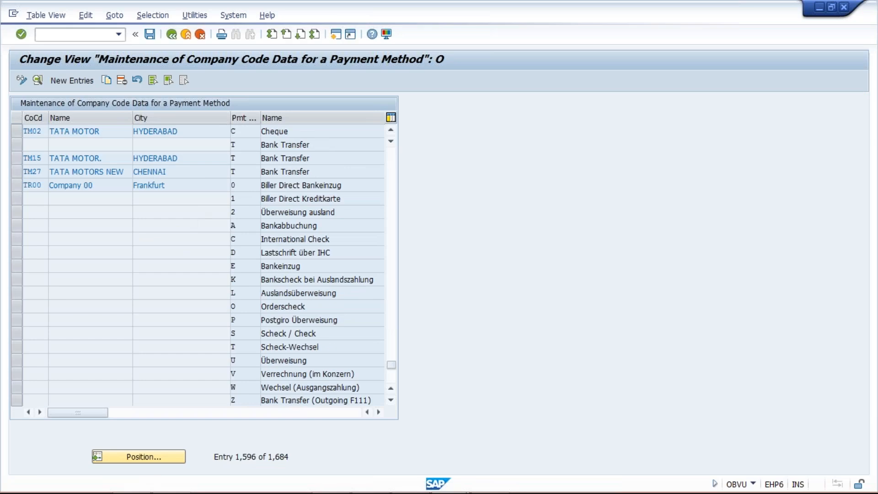
- Set the minimum amount of TM02's bank transfer method T to 50001 INR and save it to the TATA MOTOR customizing request
double_click(285, 145)
text(50001)
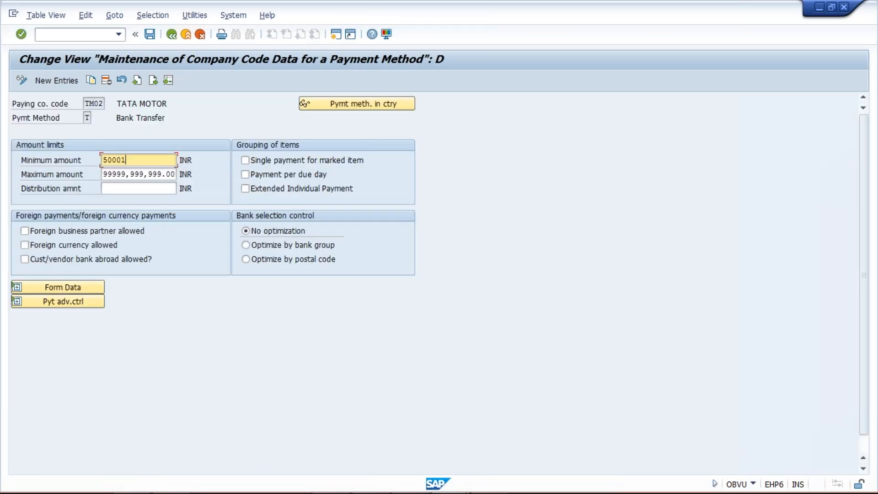
key(Return)
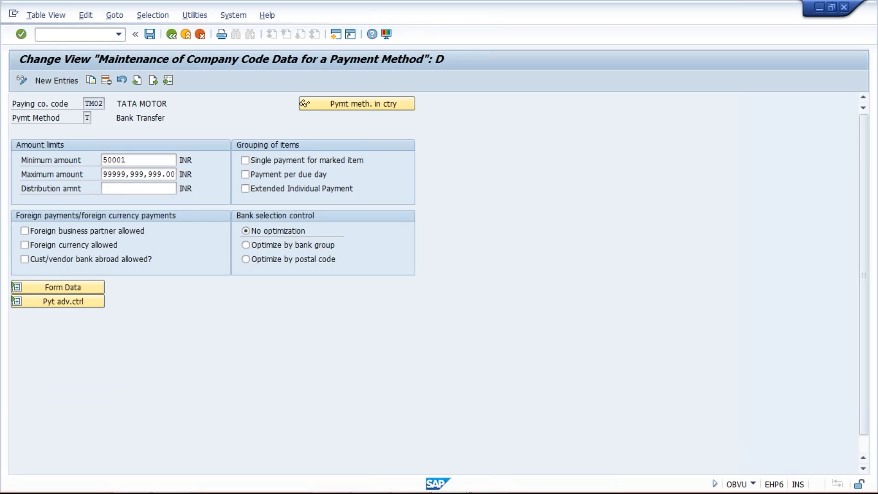
key(ctrl+s)
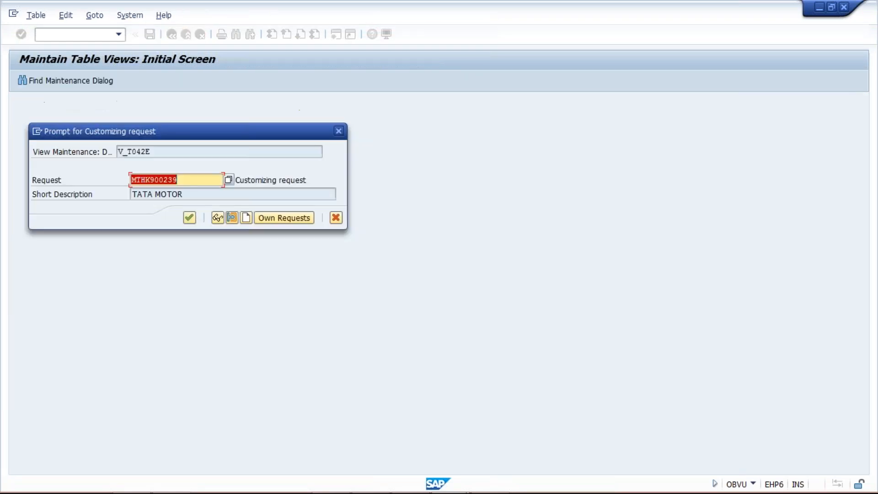
key(Return)
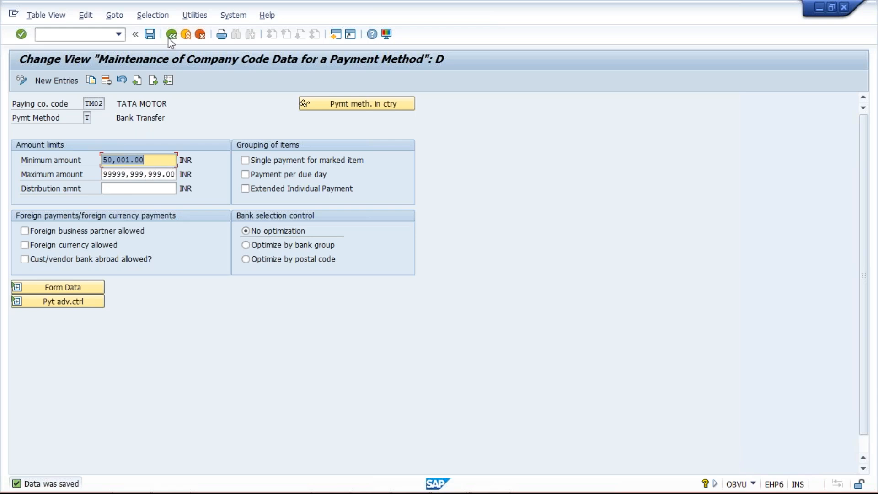
- Start a new SAP session and open the automatic payment transaction F110
click(333, 40)
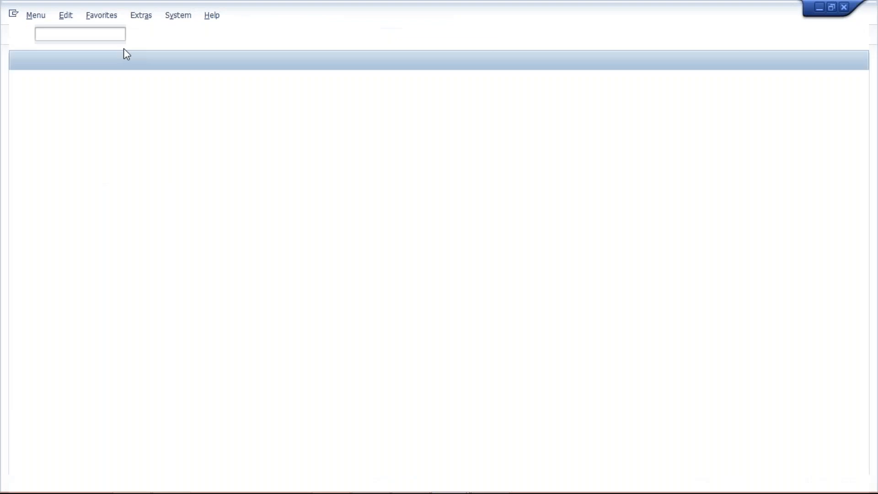
click(119, 35)
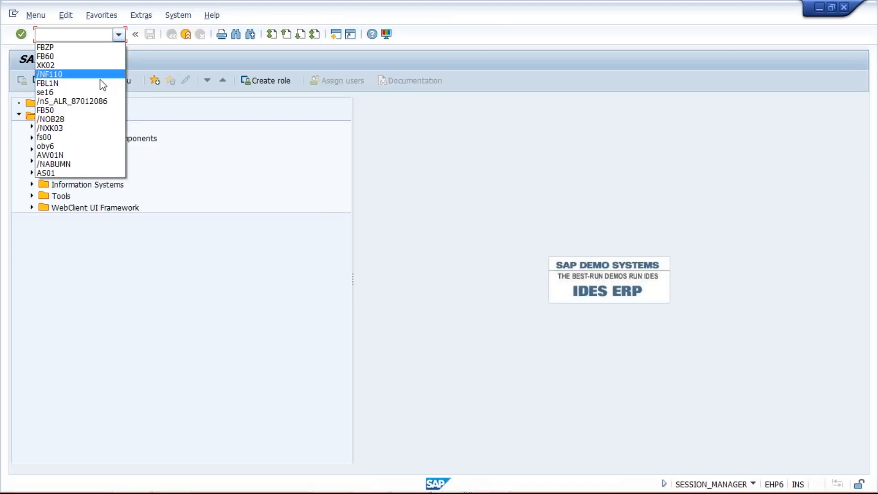
click(101, 75)
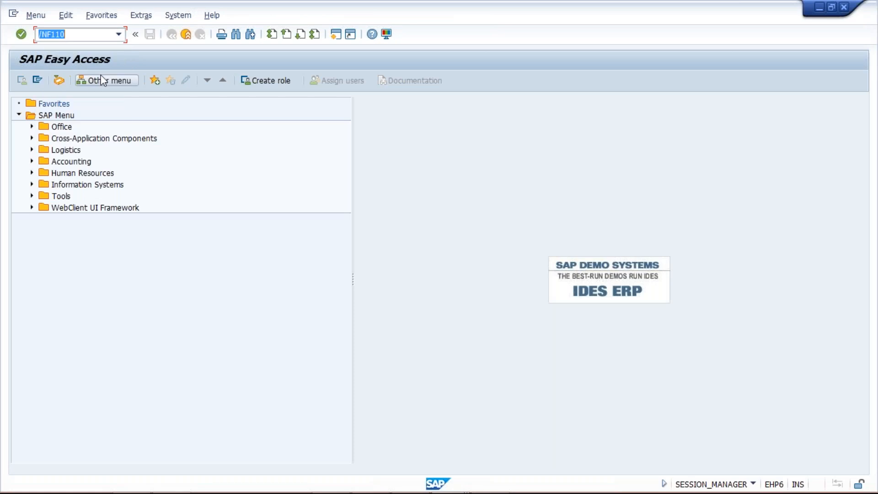
key(Return)
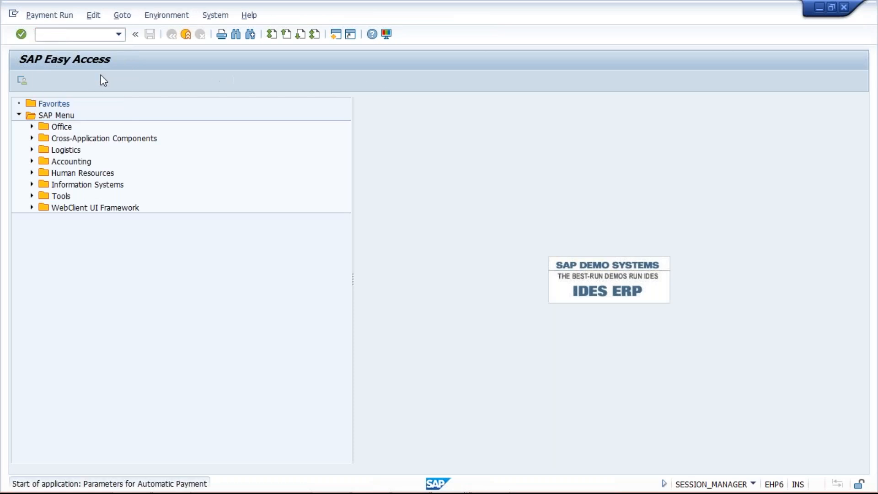
- Load the payment run with run date 20.11.2018 and identification TM02A
key(space)
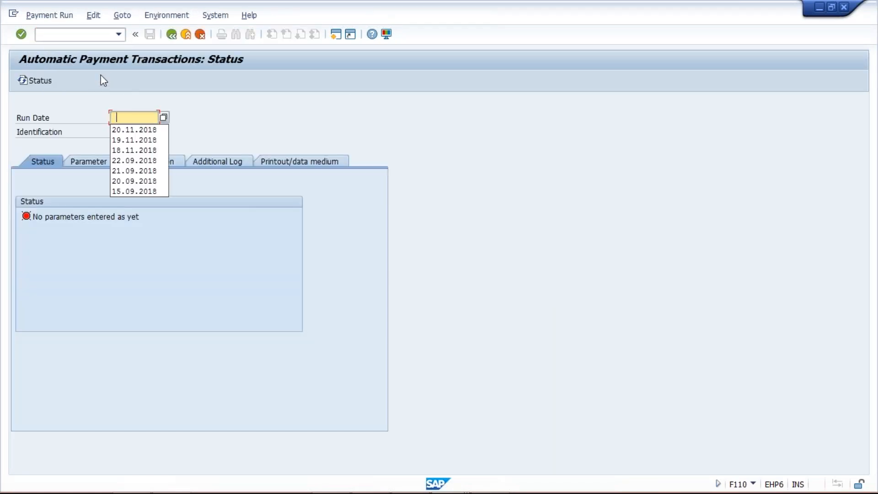
key(Down)
key(Return)
key(Tab)
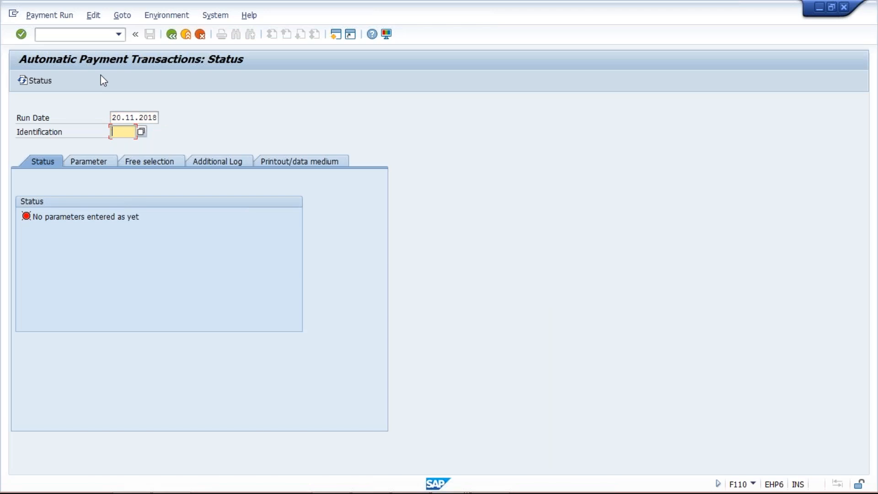
key(space)
key(Down)
key(Return)
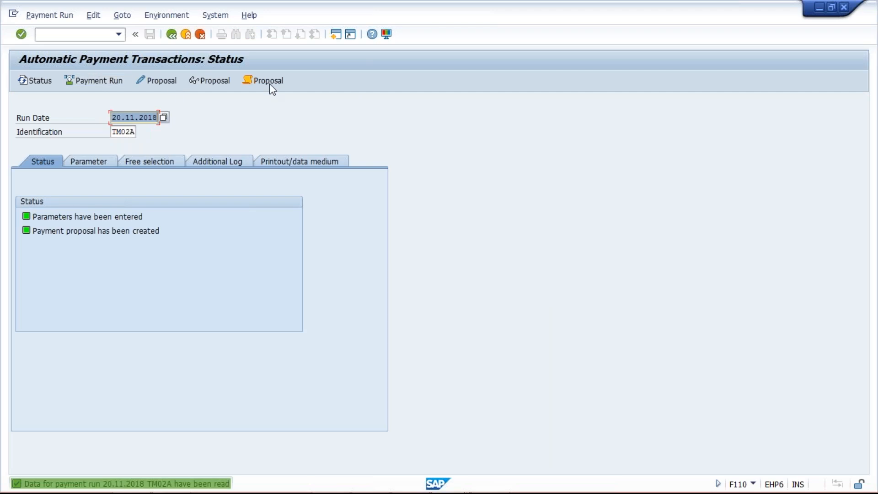
- Display the existing proposal's log for run TM02A, examine the payment method amount limit check, and return to the run status
click(266, 80)
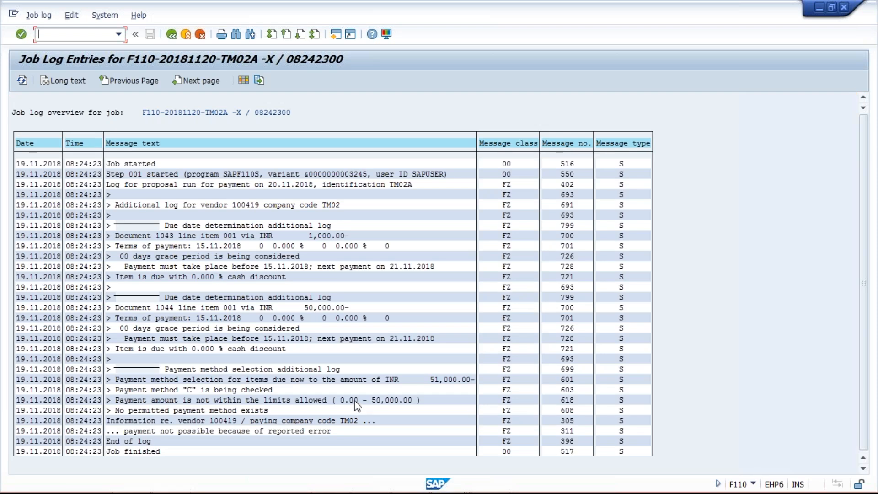
click(378, 401)
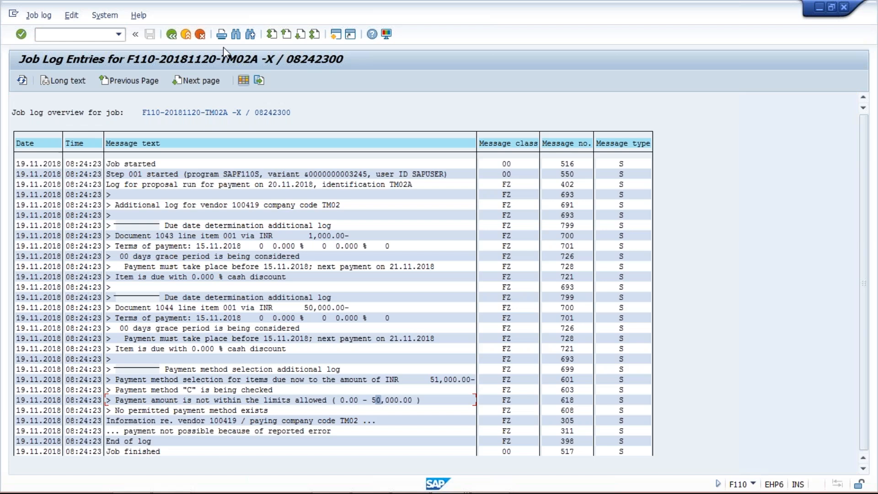
click(171, 35)
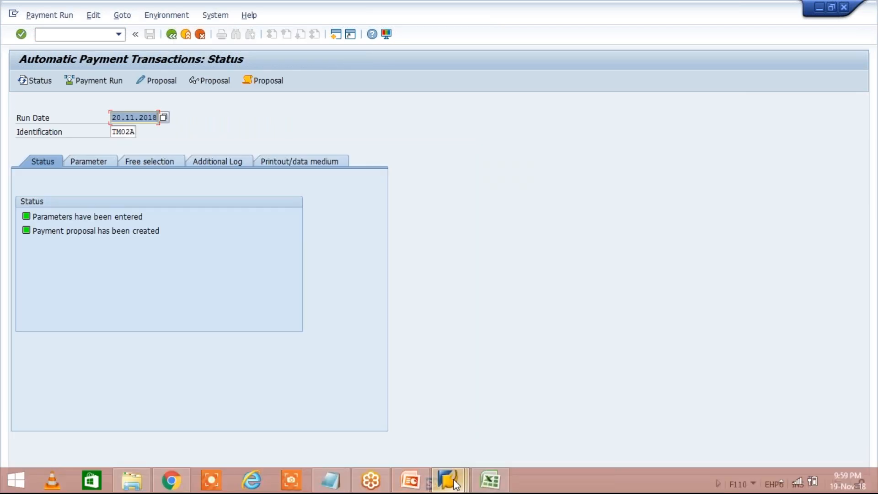
- Delete the existing payment proposal of the 20.11.2018 run TM02A
click(456, 484)
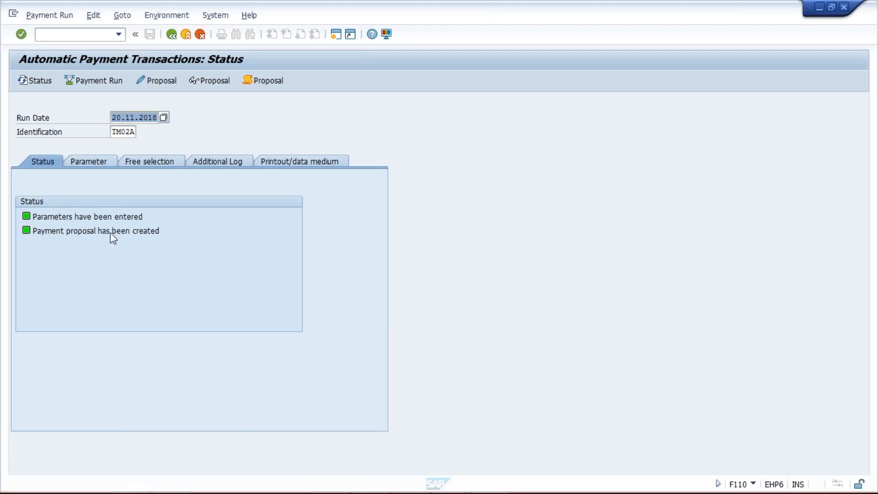
click(93, 15)
mouse_move(120, 46)
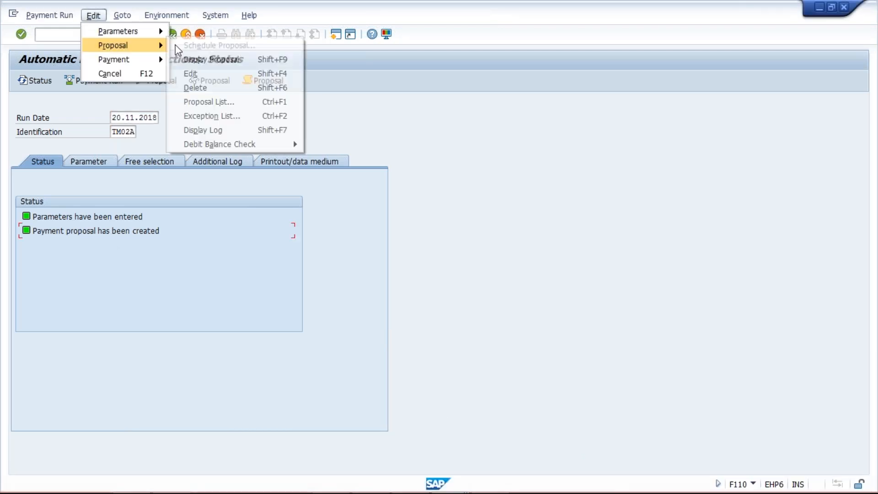
click(201, 89)
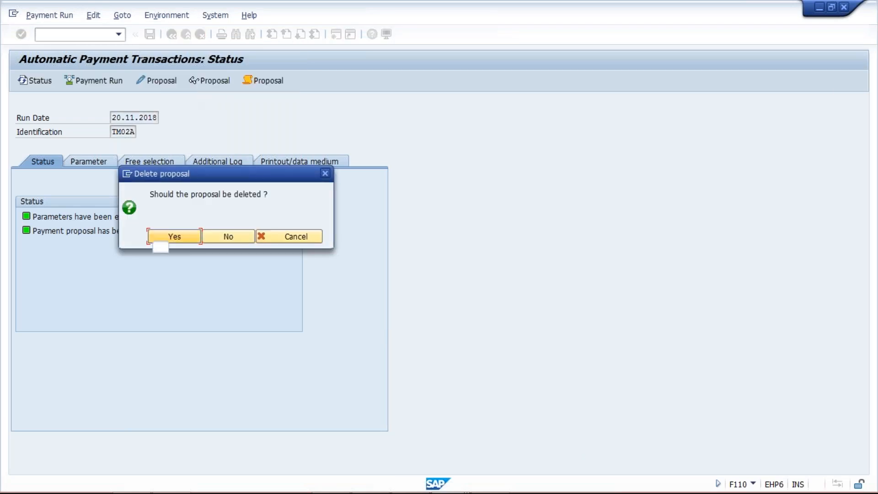
click(171, 237)
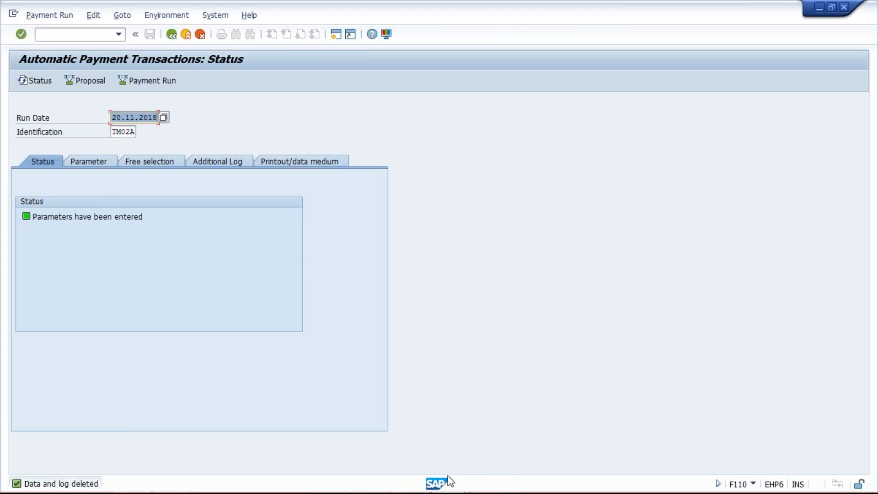
- Start a new SAP session and open the vendor line item display with transaction FBL1N
mouse_move(447, 480)
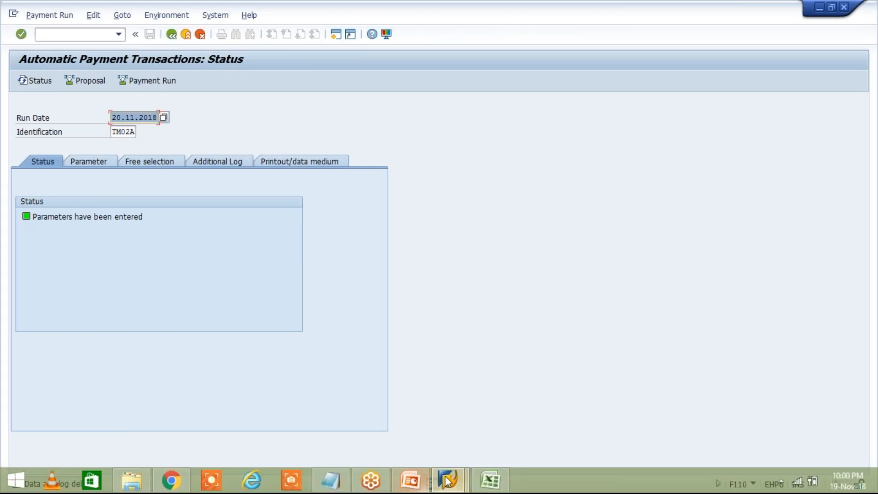
click(448, 480)
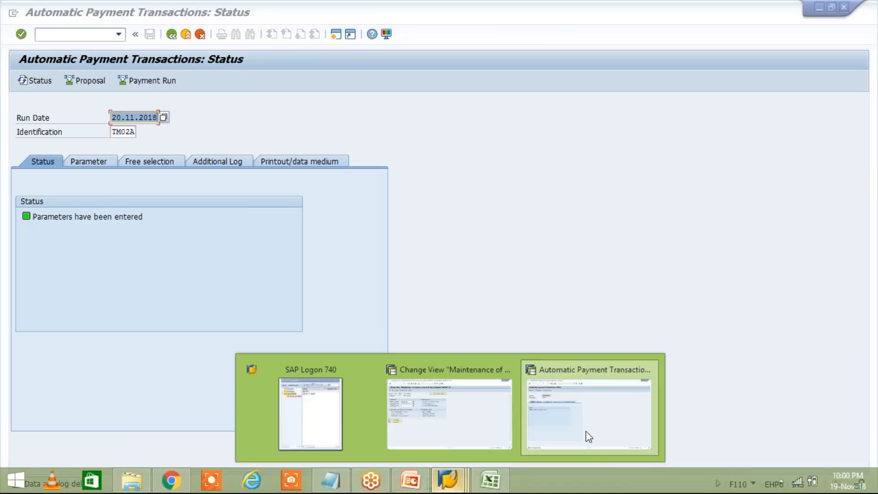
click(329, 24)
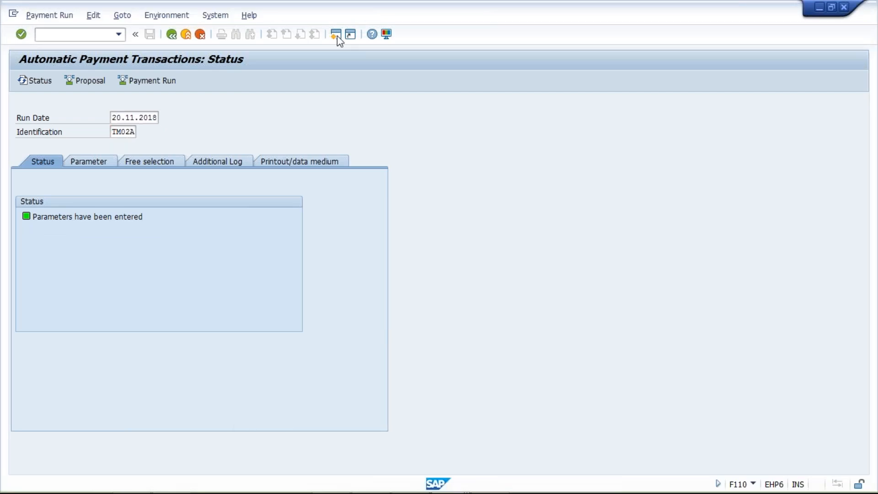
click(337, 36)
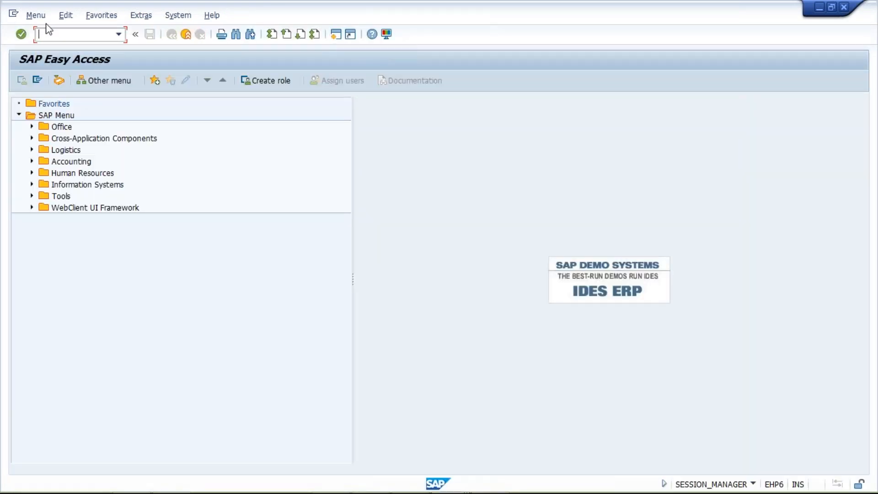
click(50, 35)
text(FBL1N)
key(Return)
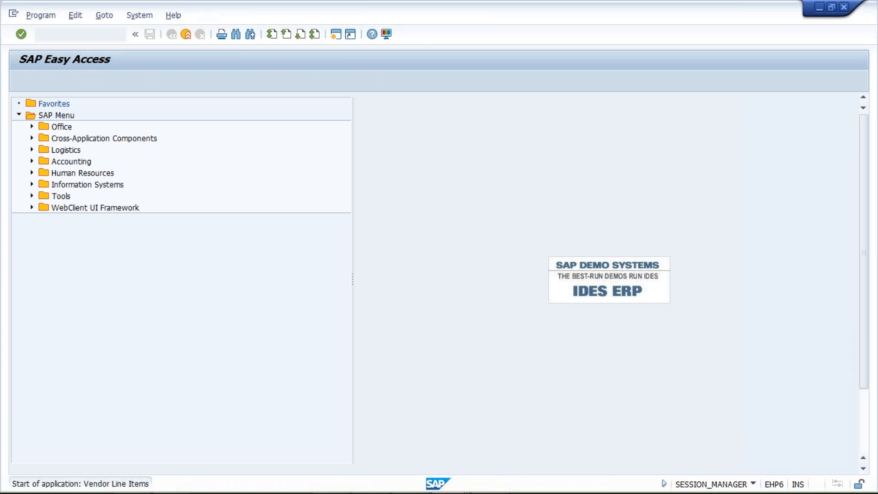
- Display all line items of the service vendor's account in company code TM02
text(100419)
key(Tab)
key(Down)
key(Down)
key(Return)
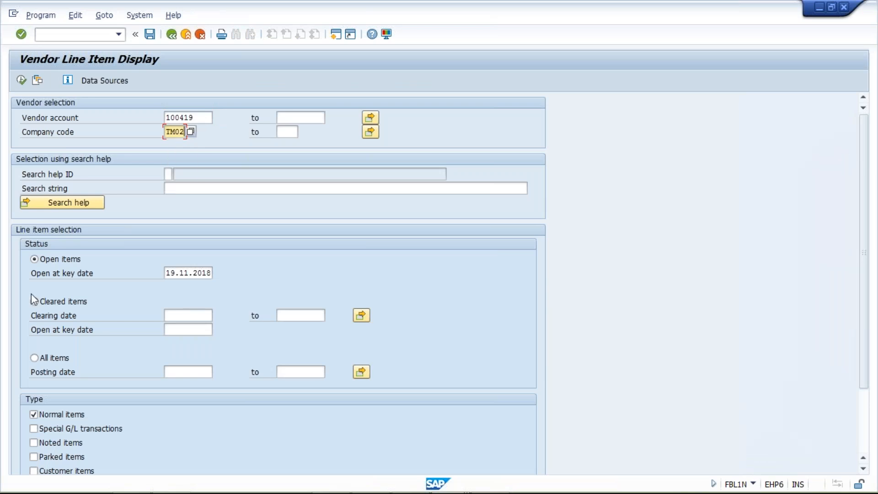
click(48, 353)
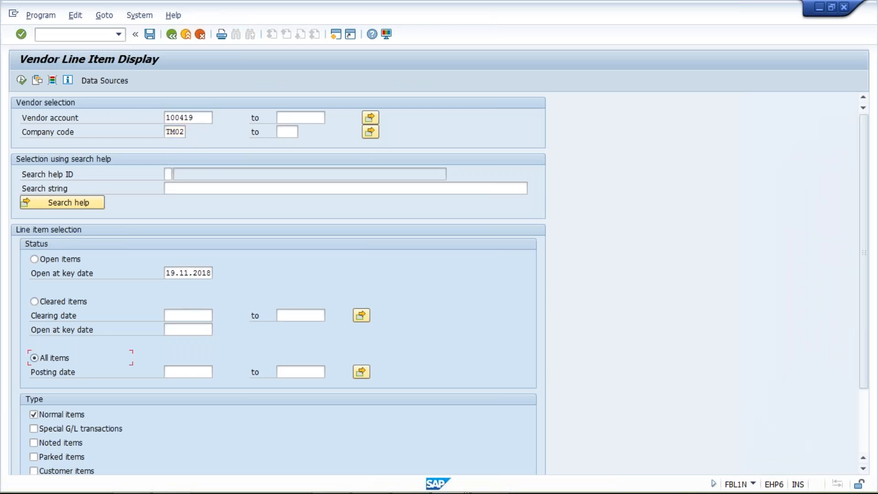
click(21, 80)
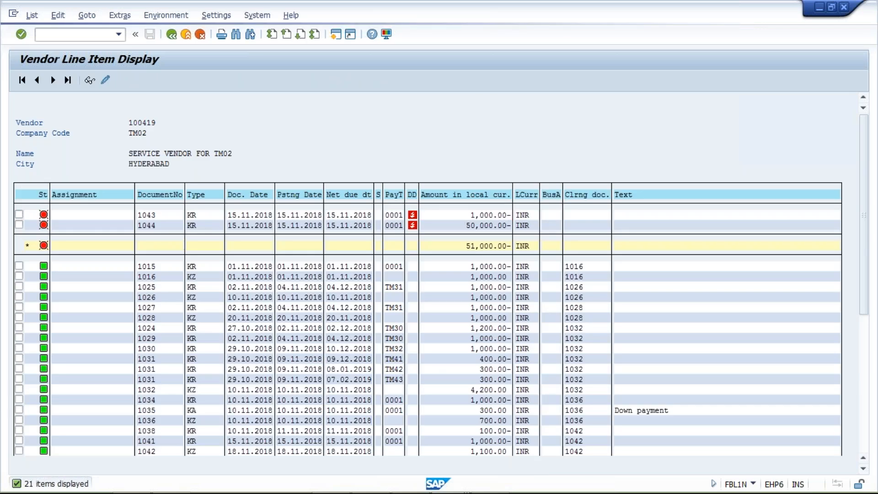
- Set payment block A (Blocked for payment) on the vendor's open 1,000 INR invoice and save the document
double_click(418, 218)
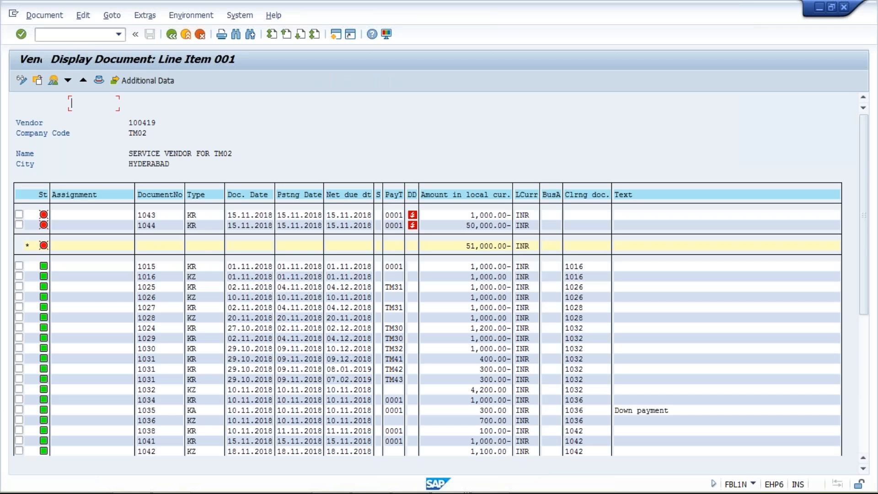
click(19, 84)
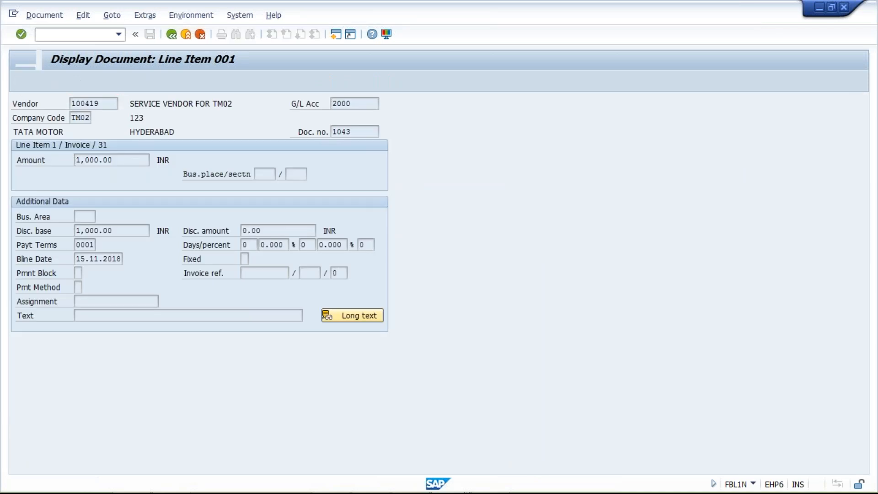
click(78, 273)
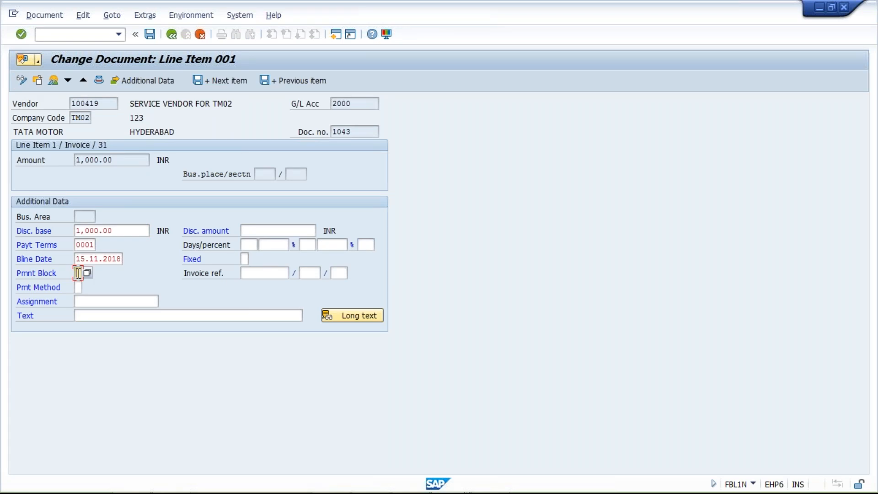
text(A)
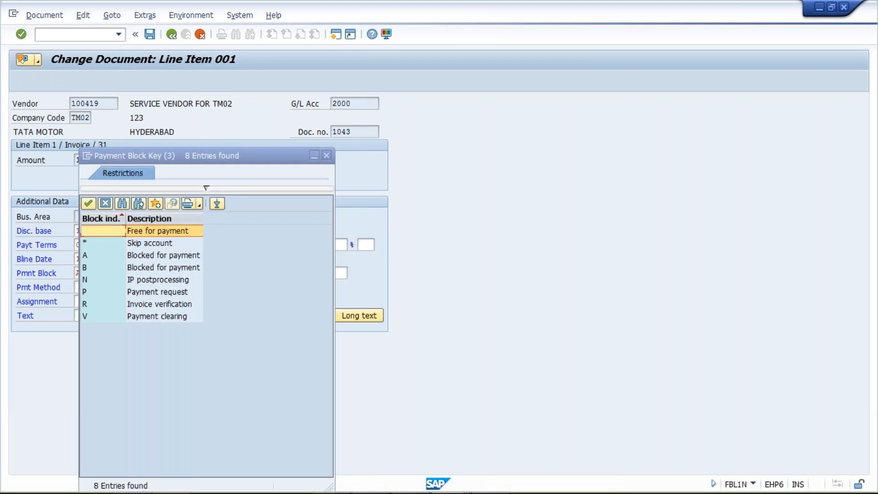
double_click(138, 256)
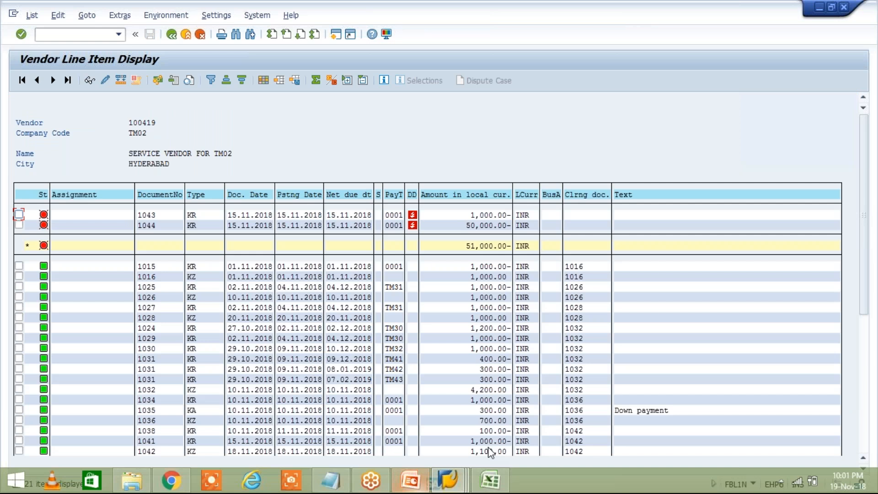
- Return to the automatic payment session and schedule a new proposal run for TM02A
click(448, 479)
click(459, 426)
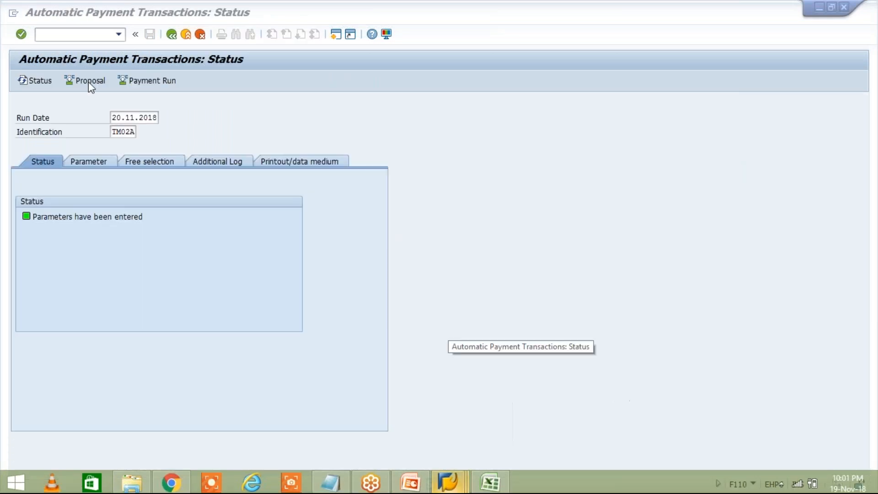
click(88, 82)
click(180, 265)
click(188, 275)
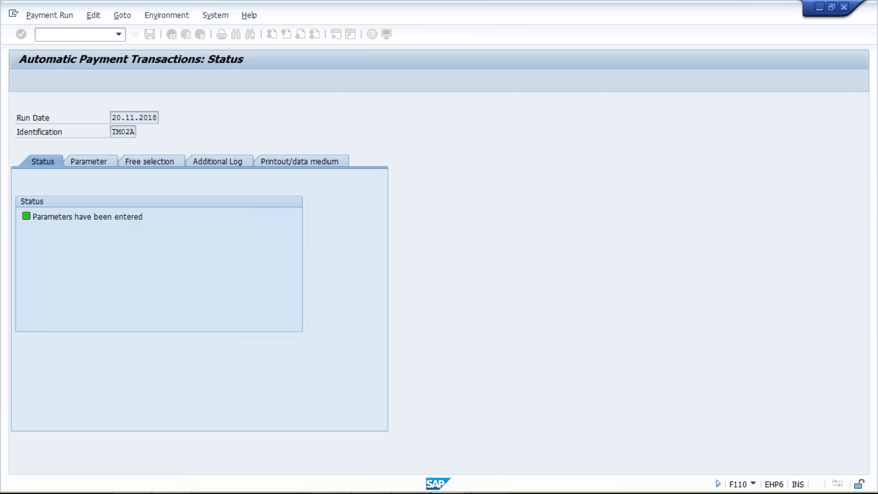
key(Return)
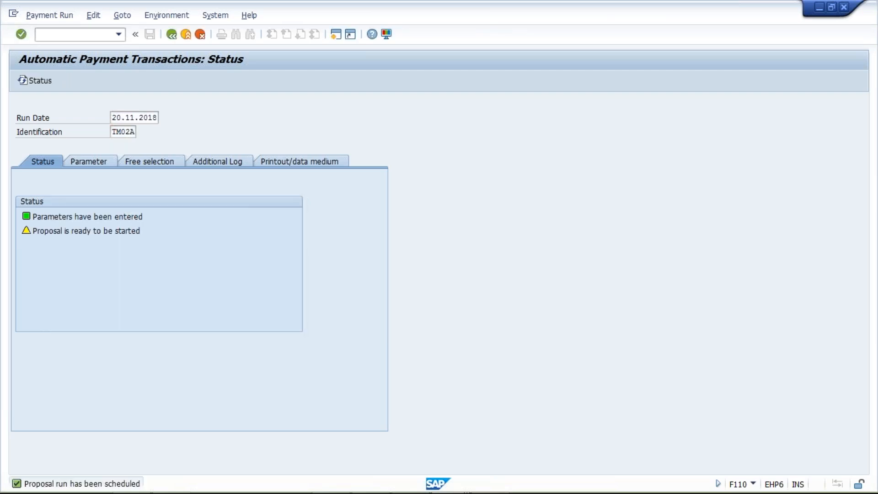
- Display the new proposal's job log and examine the item block, payment method selection and posting entries
click(276, 79)
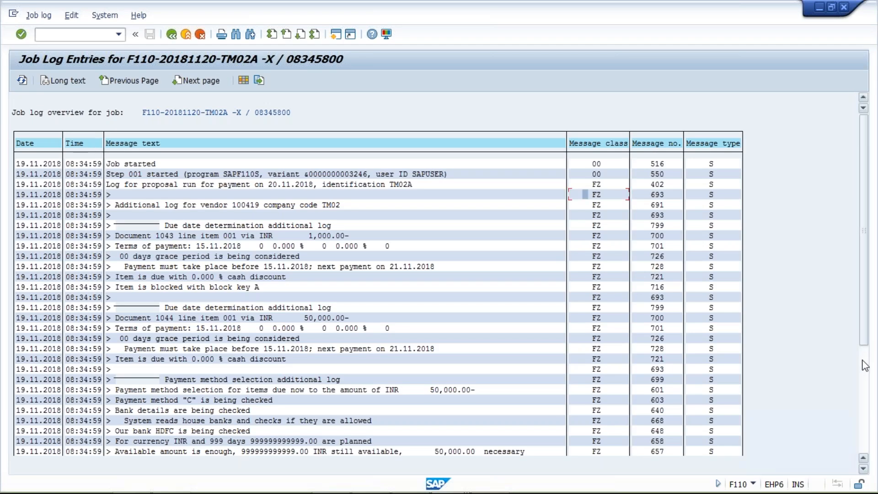
click(865, 366)
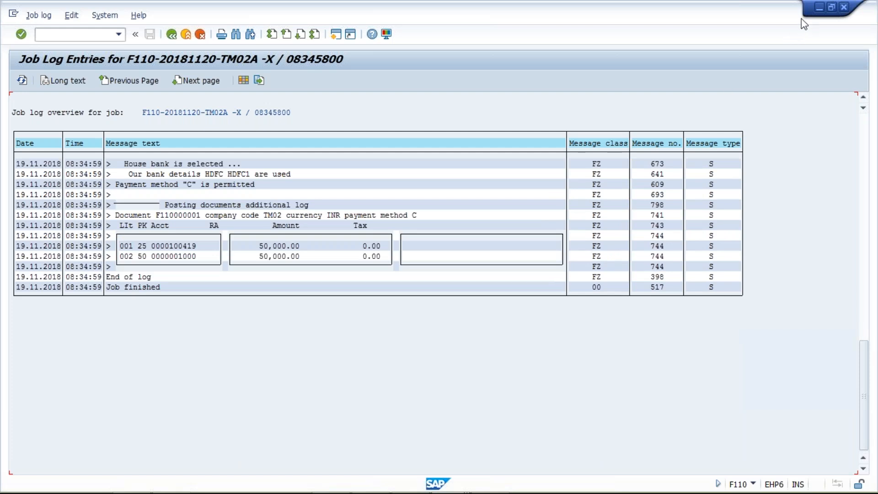
key(alt+Tab)
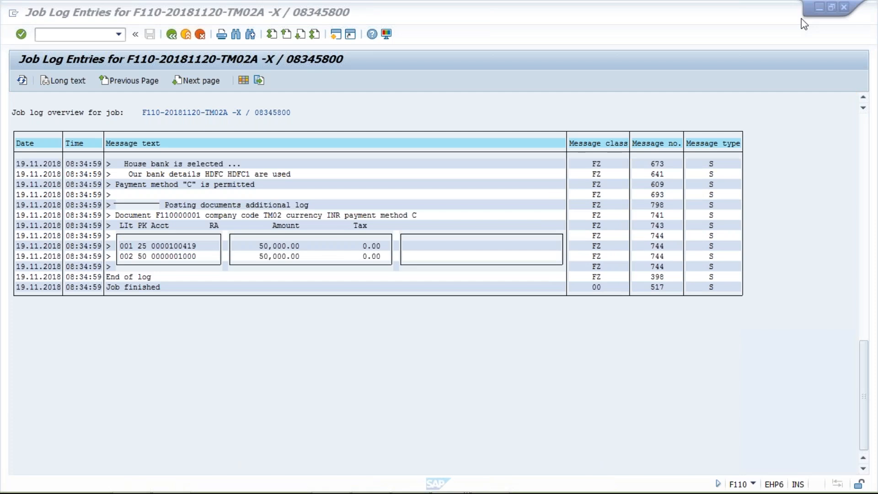
click(801, 19)
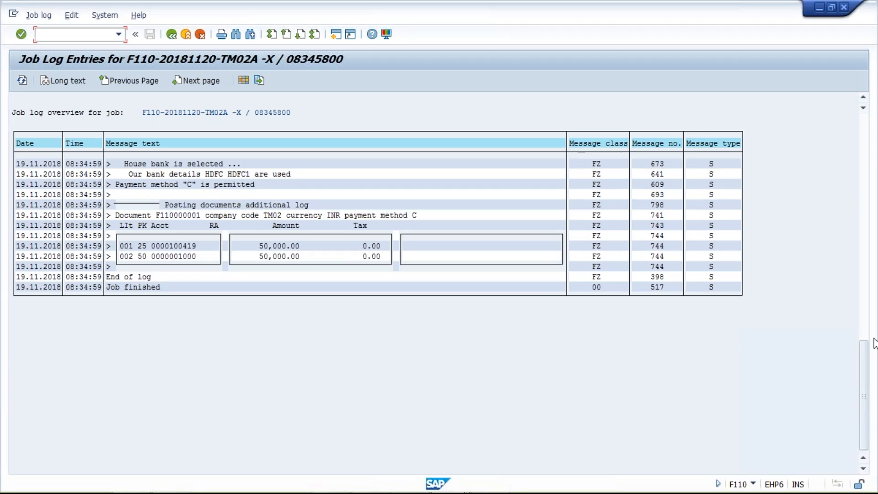
key(alt+Tab)
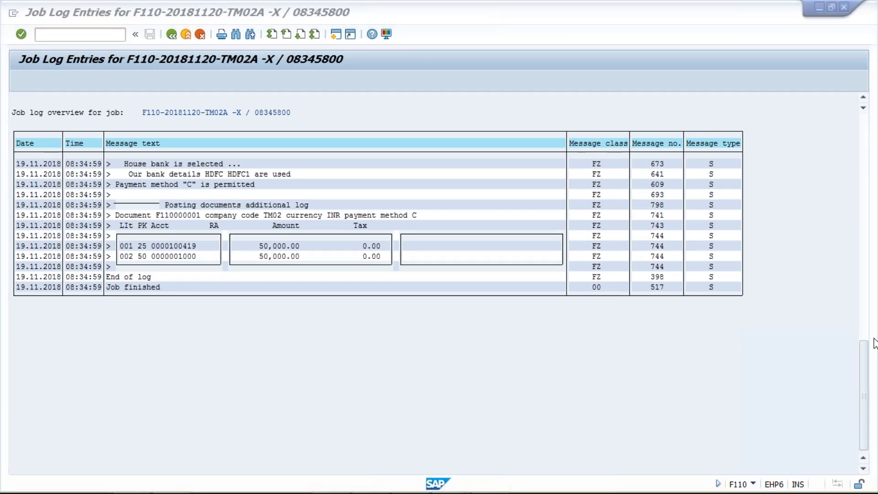
key(alt+Tab)
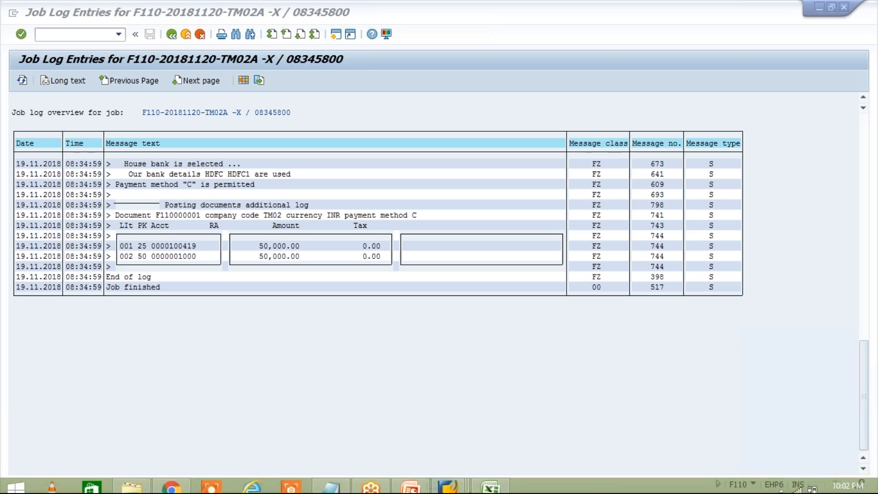
- Switch to the vendor line items, check the payment block on the open 1,000 INR invoice, and return to the list
mouse_move(378, 490)
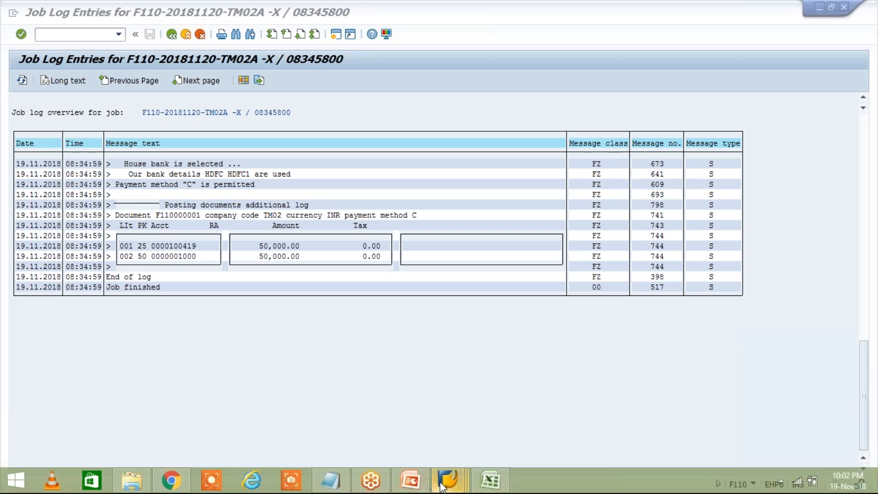
mouse_move(442, 484)
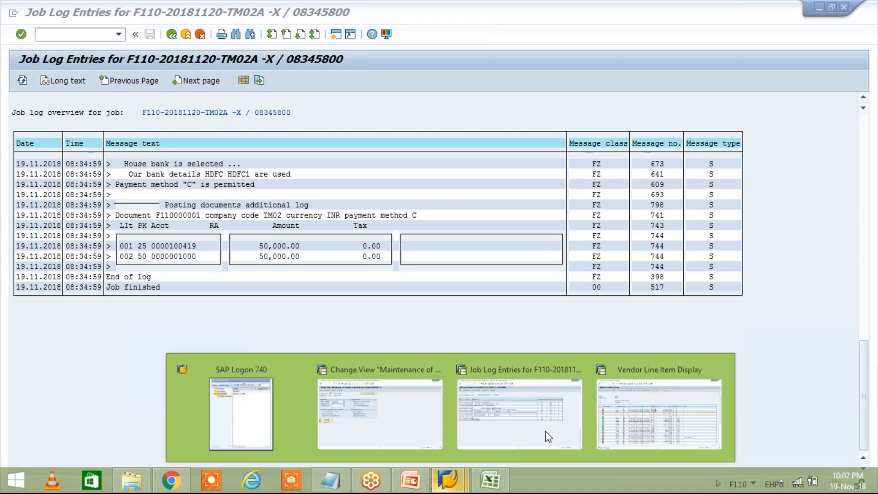
click(631, 440)
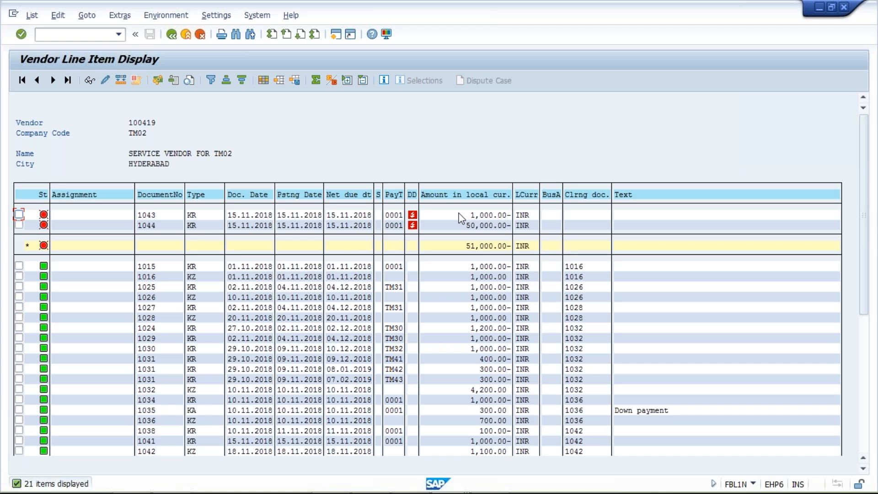
click(459, 216)
key(F3)
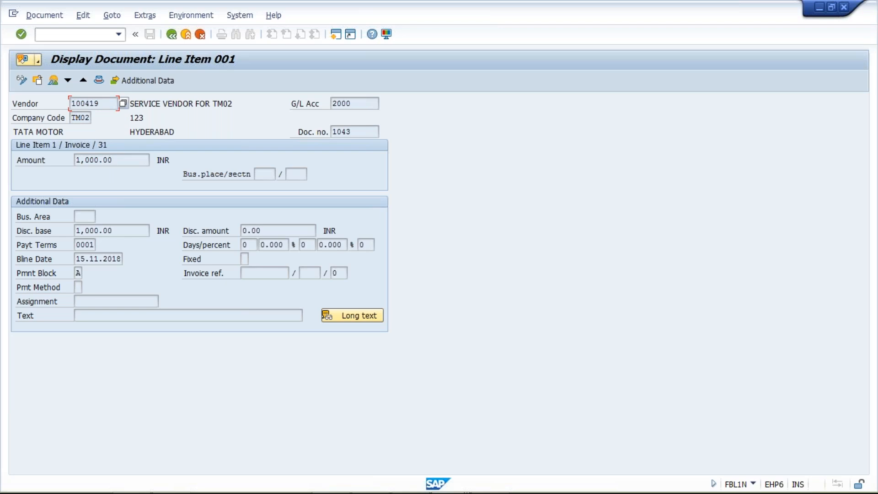
click(169, 37)
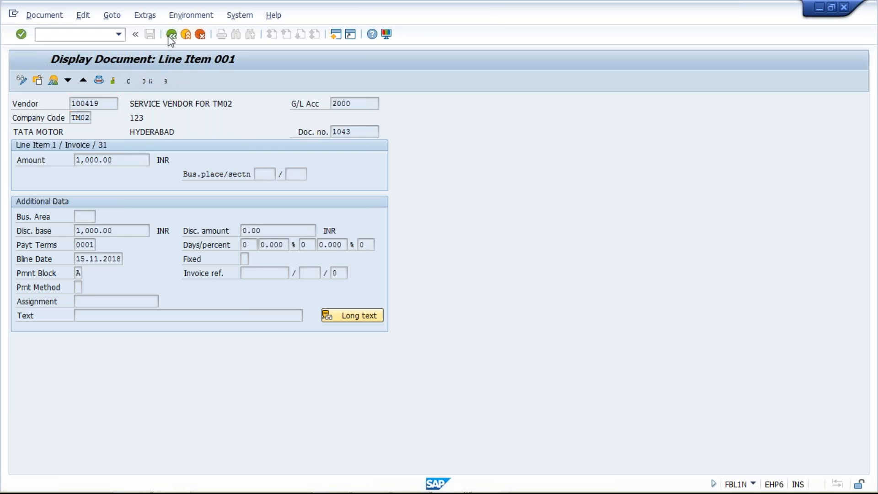
click(169, 37)
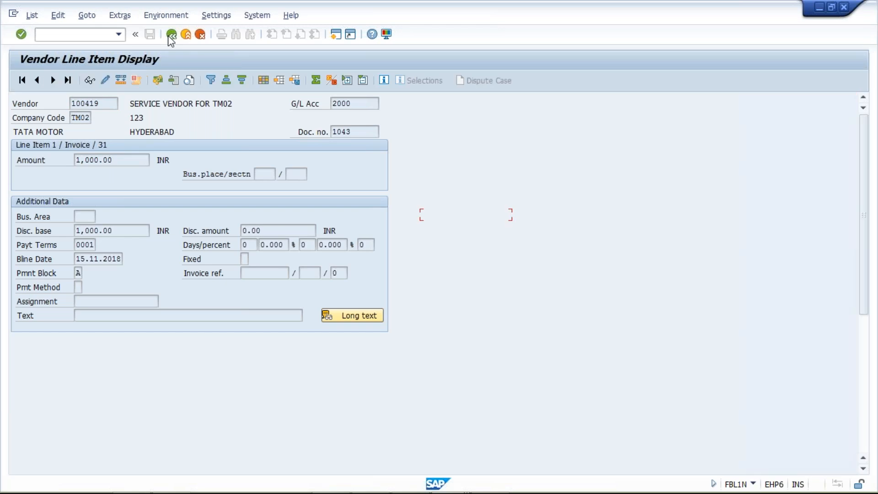
- Switch from the vendor line items to the company code payment method maintenance and check the amount limits of TM02's Cheque method C
click(170, 37)
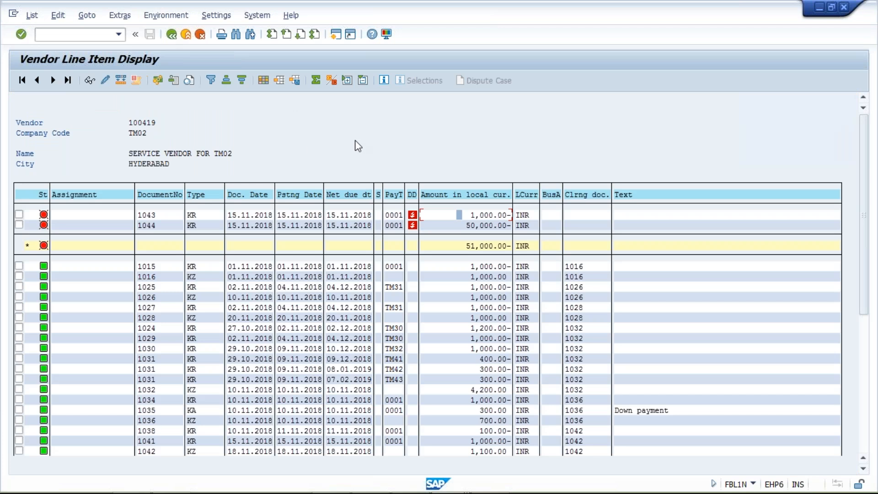
click(455, 225)
mouse_move(462, 488)
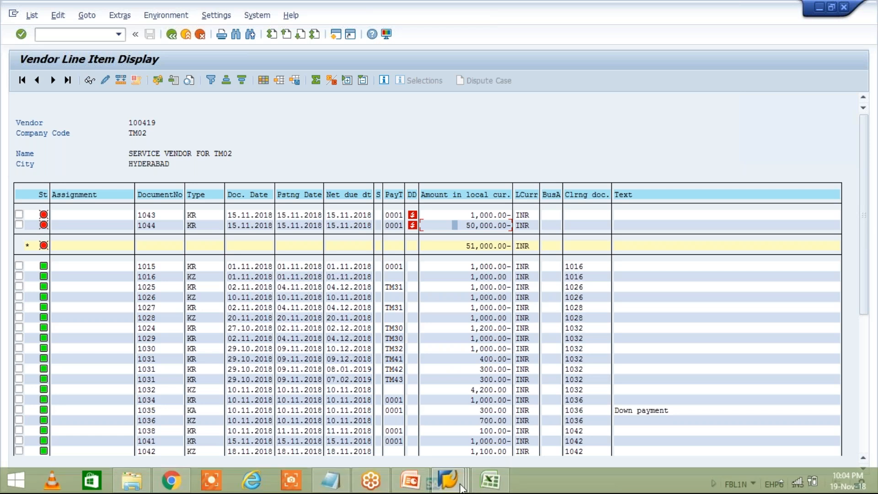
click(462, 486)
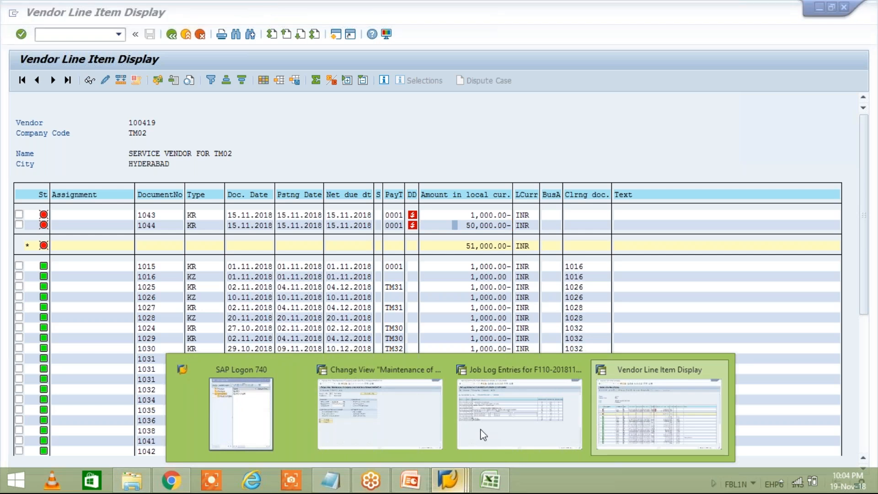
mouse_move(483, 435)
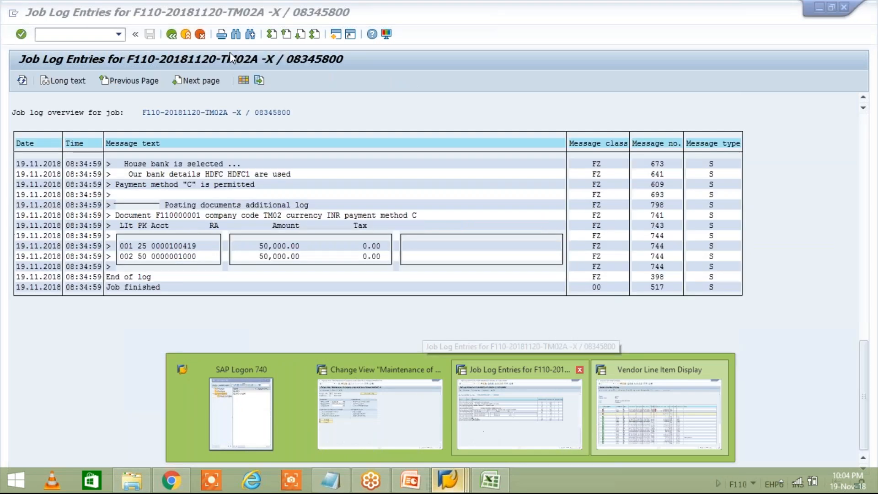
click(380, 413)
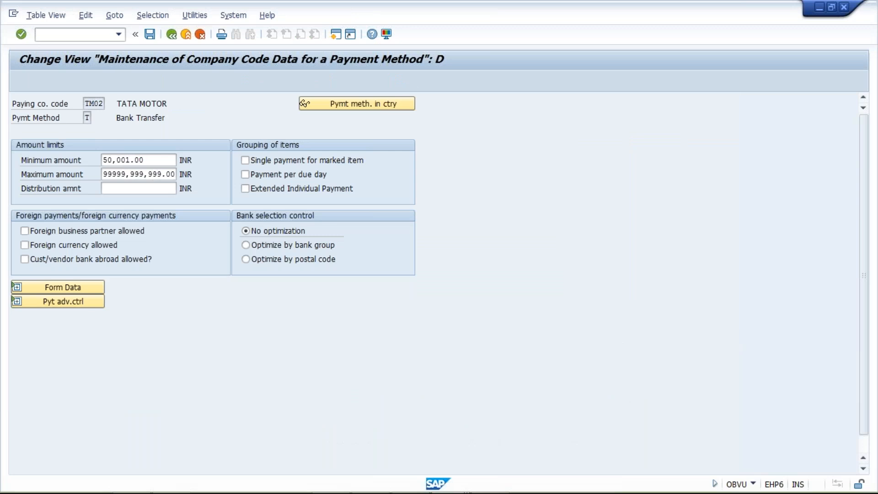
key(F3)
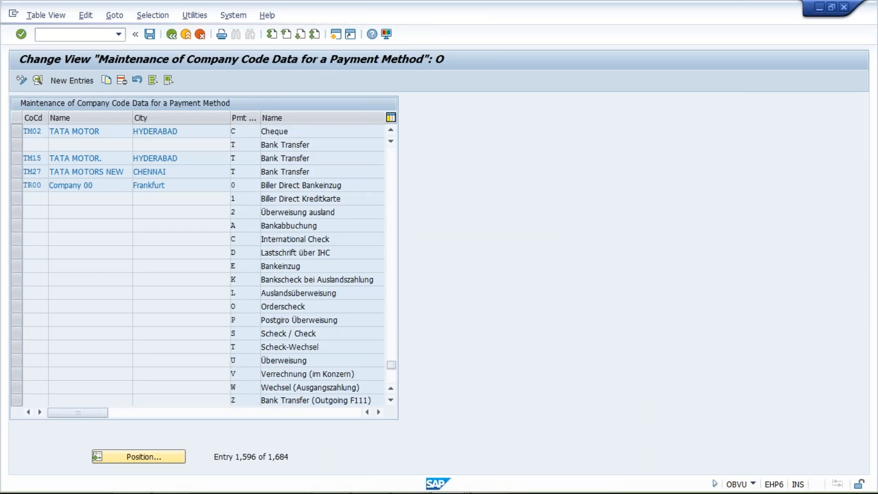
double_click(190, 133)
key(Tab)
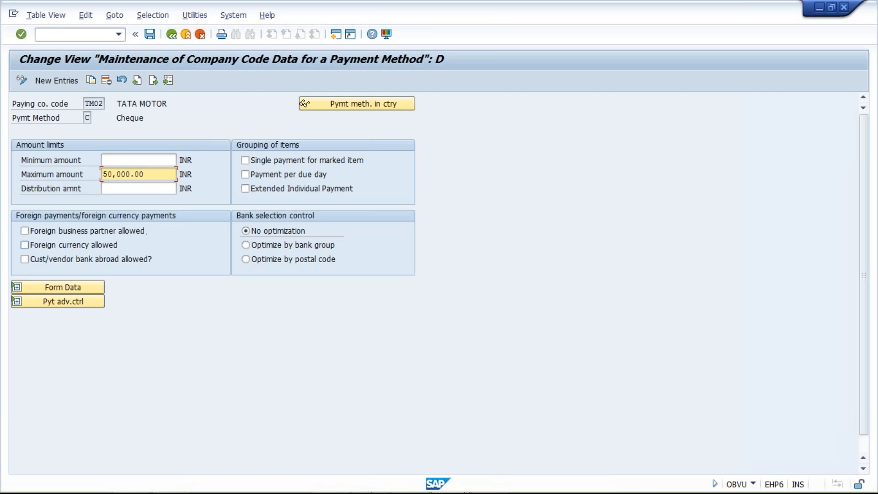
- Return to the automatic payment session, leave the job log, and delete the payment proposal of run TM02A dated 20.11.2018
mouse_move(470, 490)
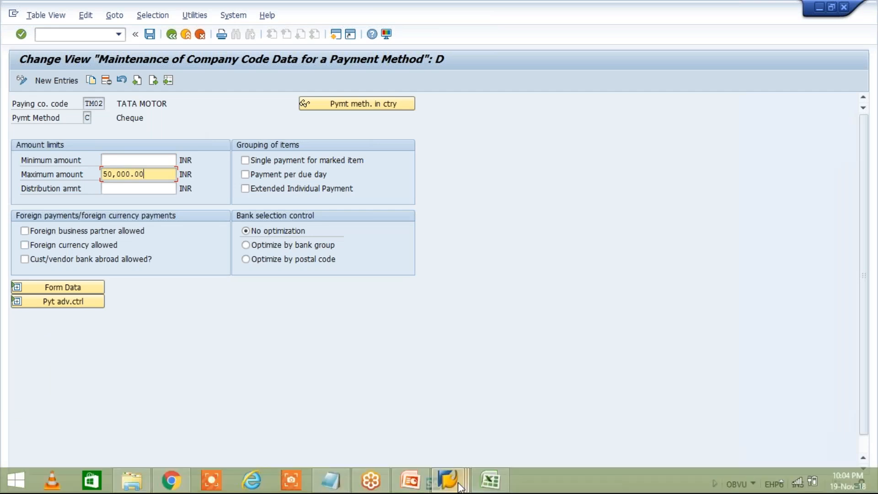
click(458, 484)
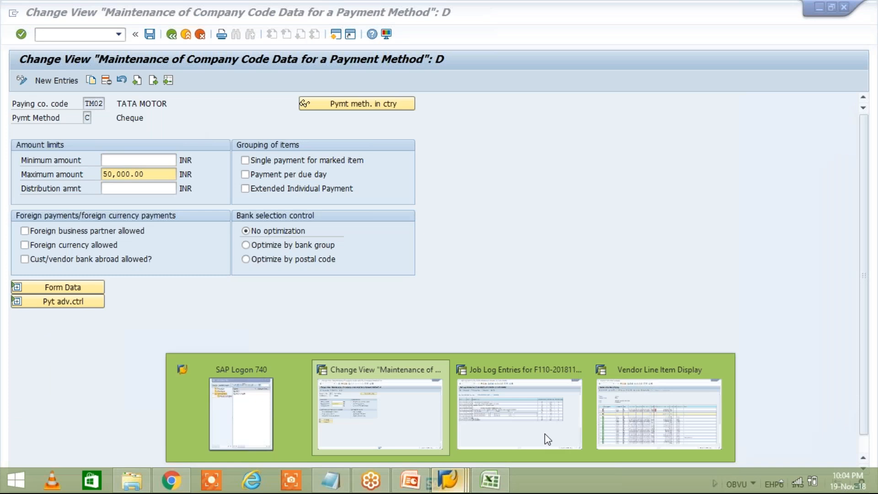
click(544, 434)
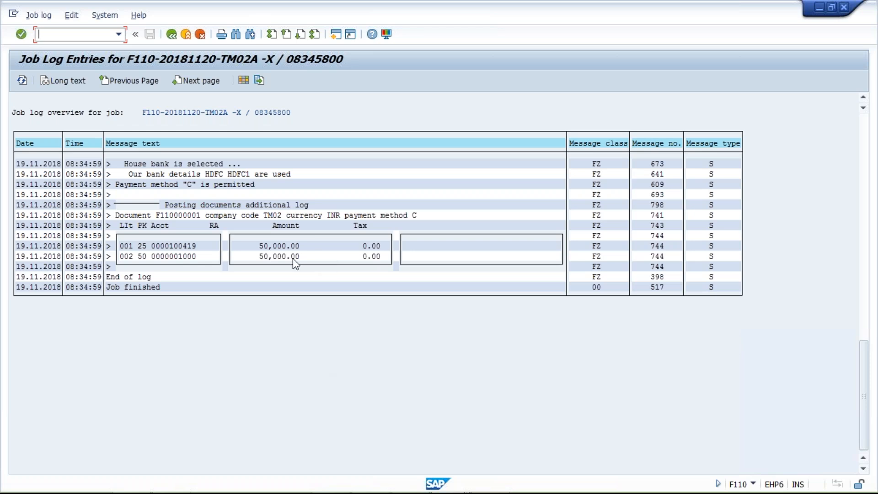
click(172, 38)
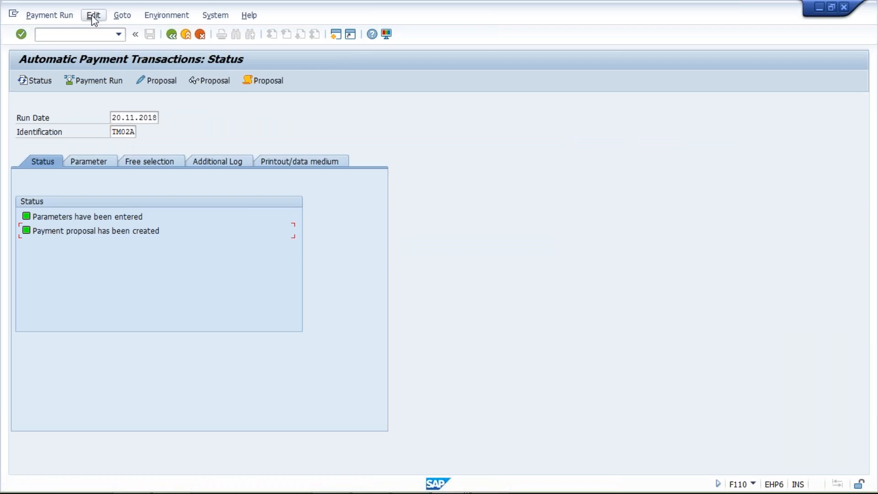
click(92, 15)
mouse_move(98, 45)
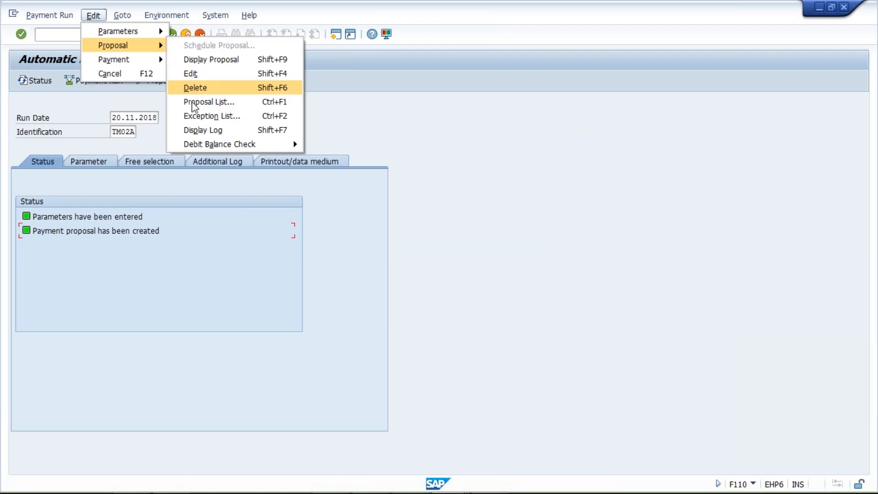
click(192, 88)
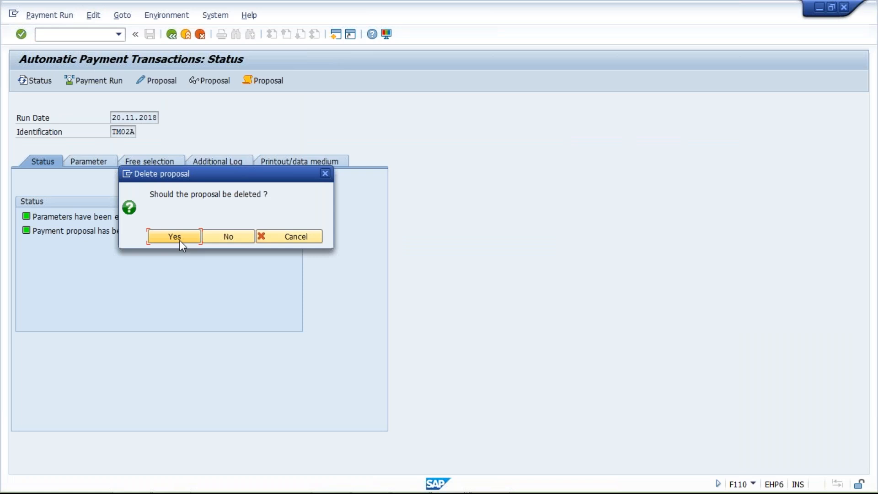
click(180, 243)
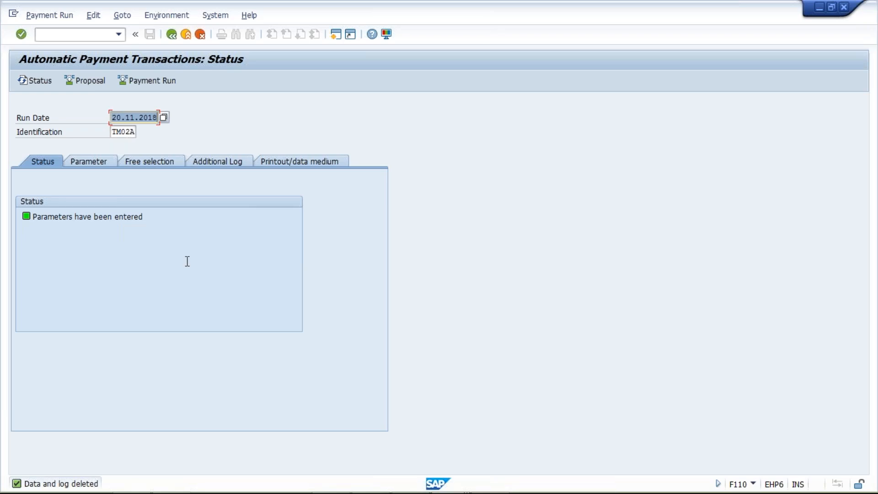
- Remove payment block A from the vendor's open 1,000 INR invoice, save the document and refresh the line item list
mouse_move(455, 488)
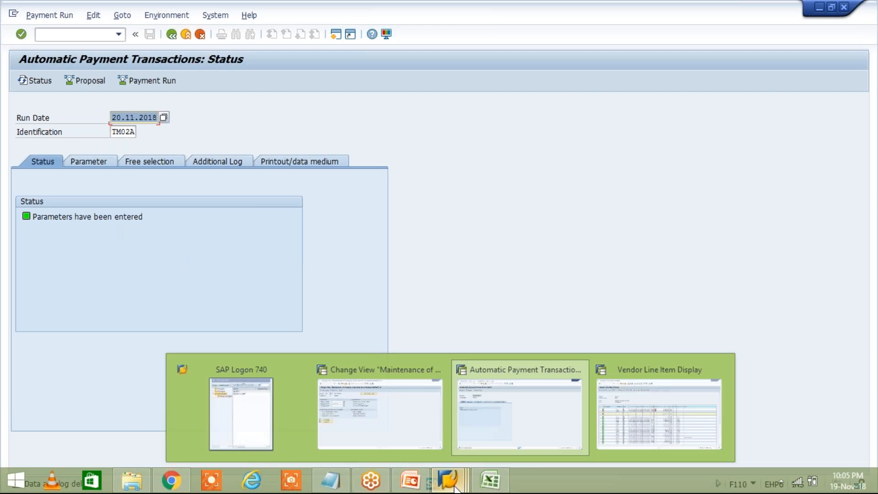
click(622, 438)
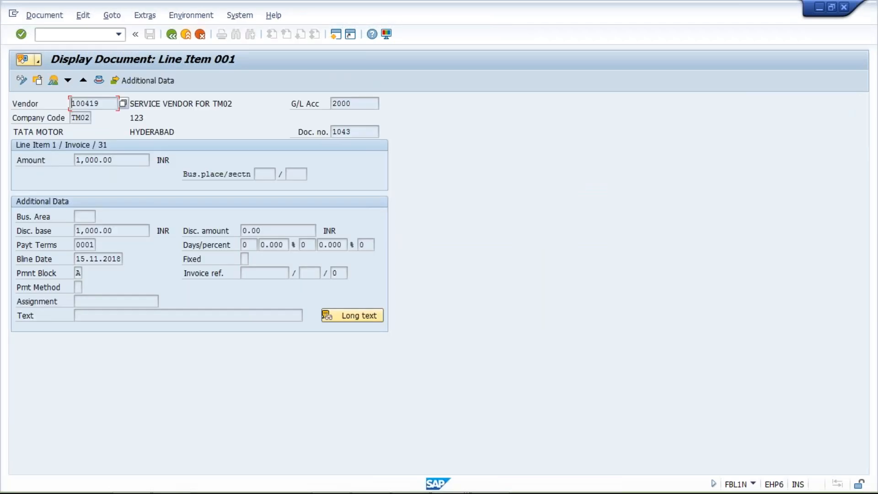
click(21, 81)
click(77, 274)
key(Delete)
key(ctrl+s)
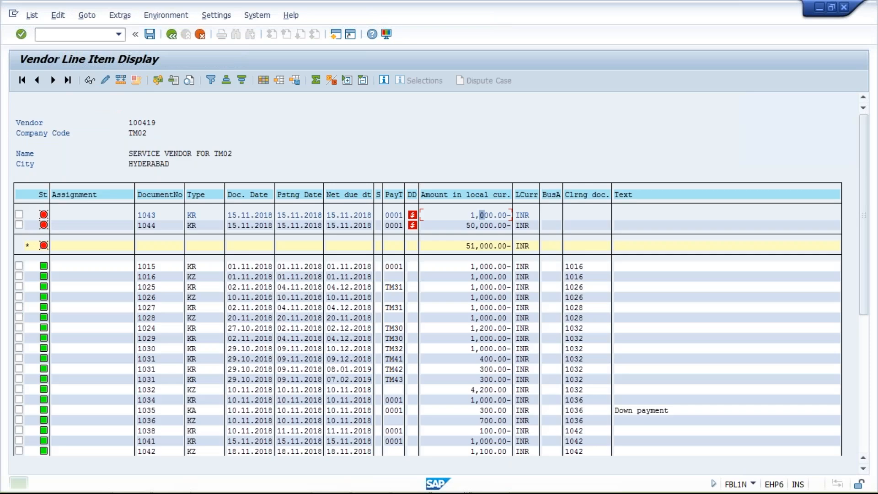
click(32, 15)
click(44, 48)
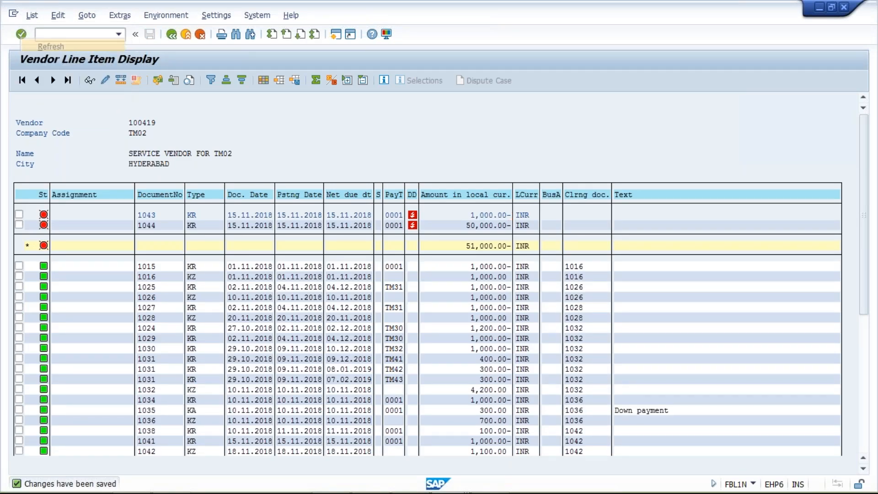